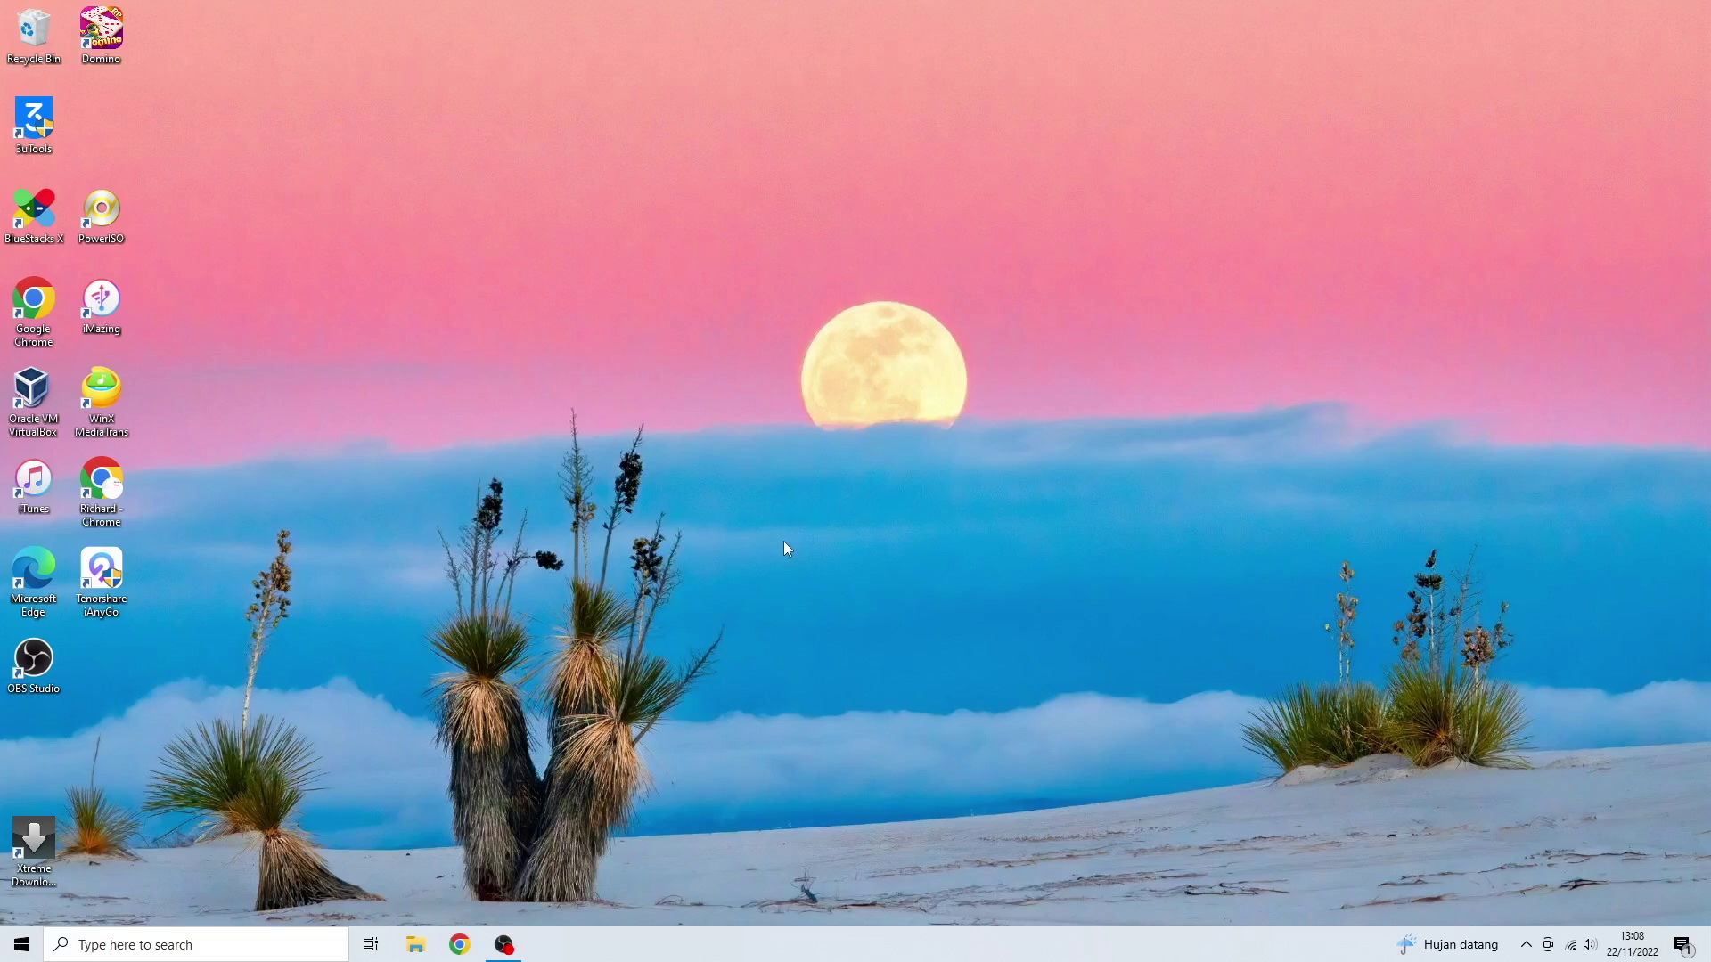
- Launch Oracle VM VirtualBox from the desktop and start creating a new virtual machine
{"action": "left_click_drag", "start_coordinate": [44, 401], "coordinate": [587, 307]}
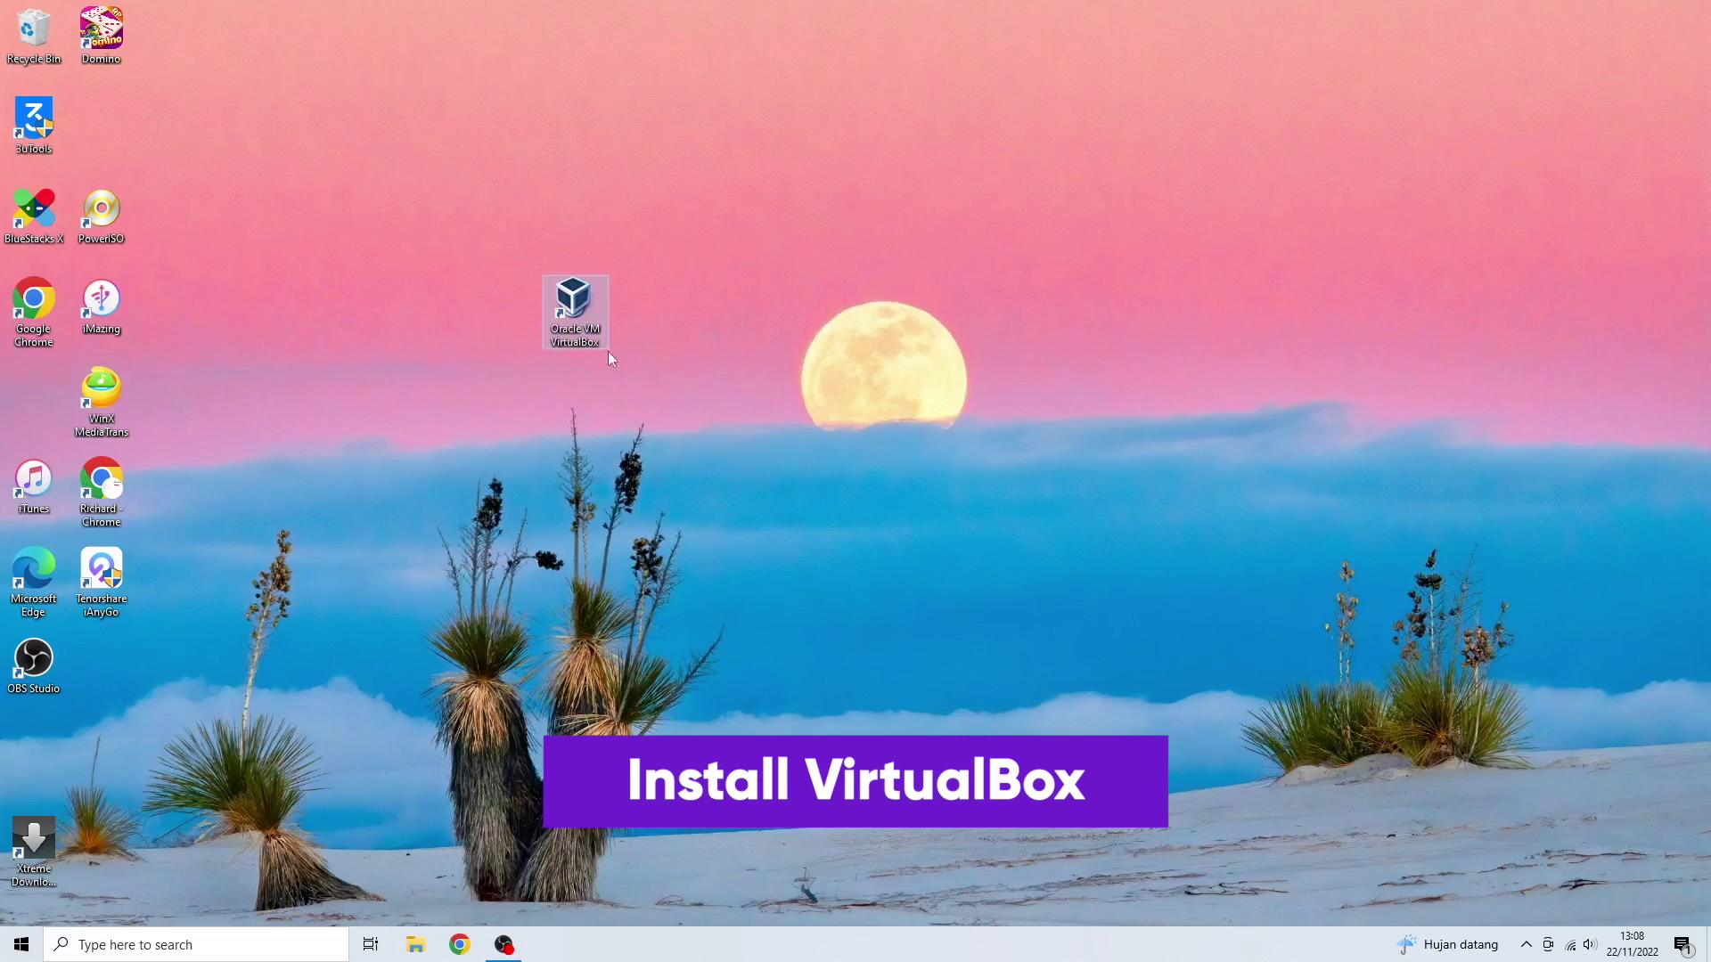
{"action": "double_click", "coordinate": [573, 300]}
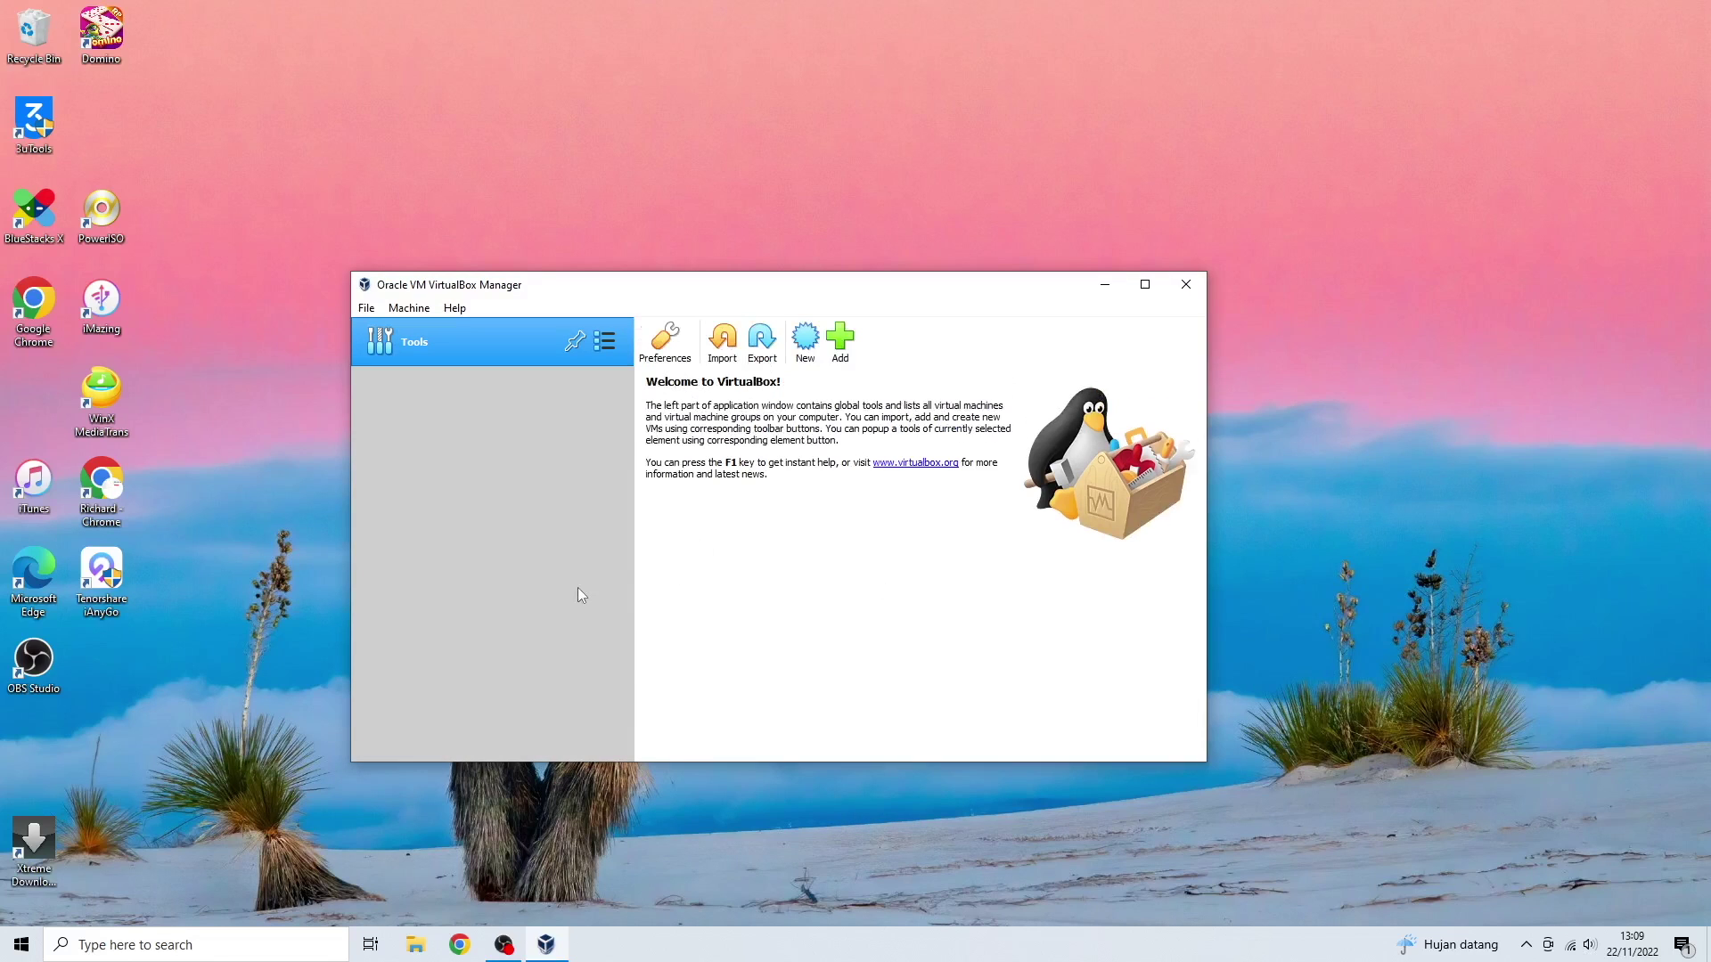
{"action": "left_click", "coordinate": [806, 343]}
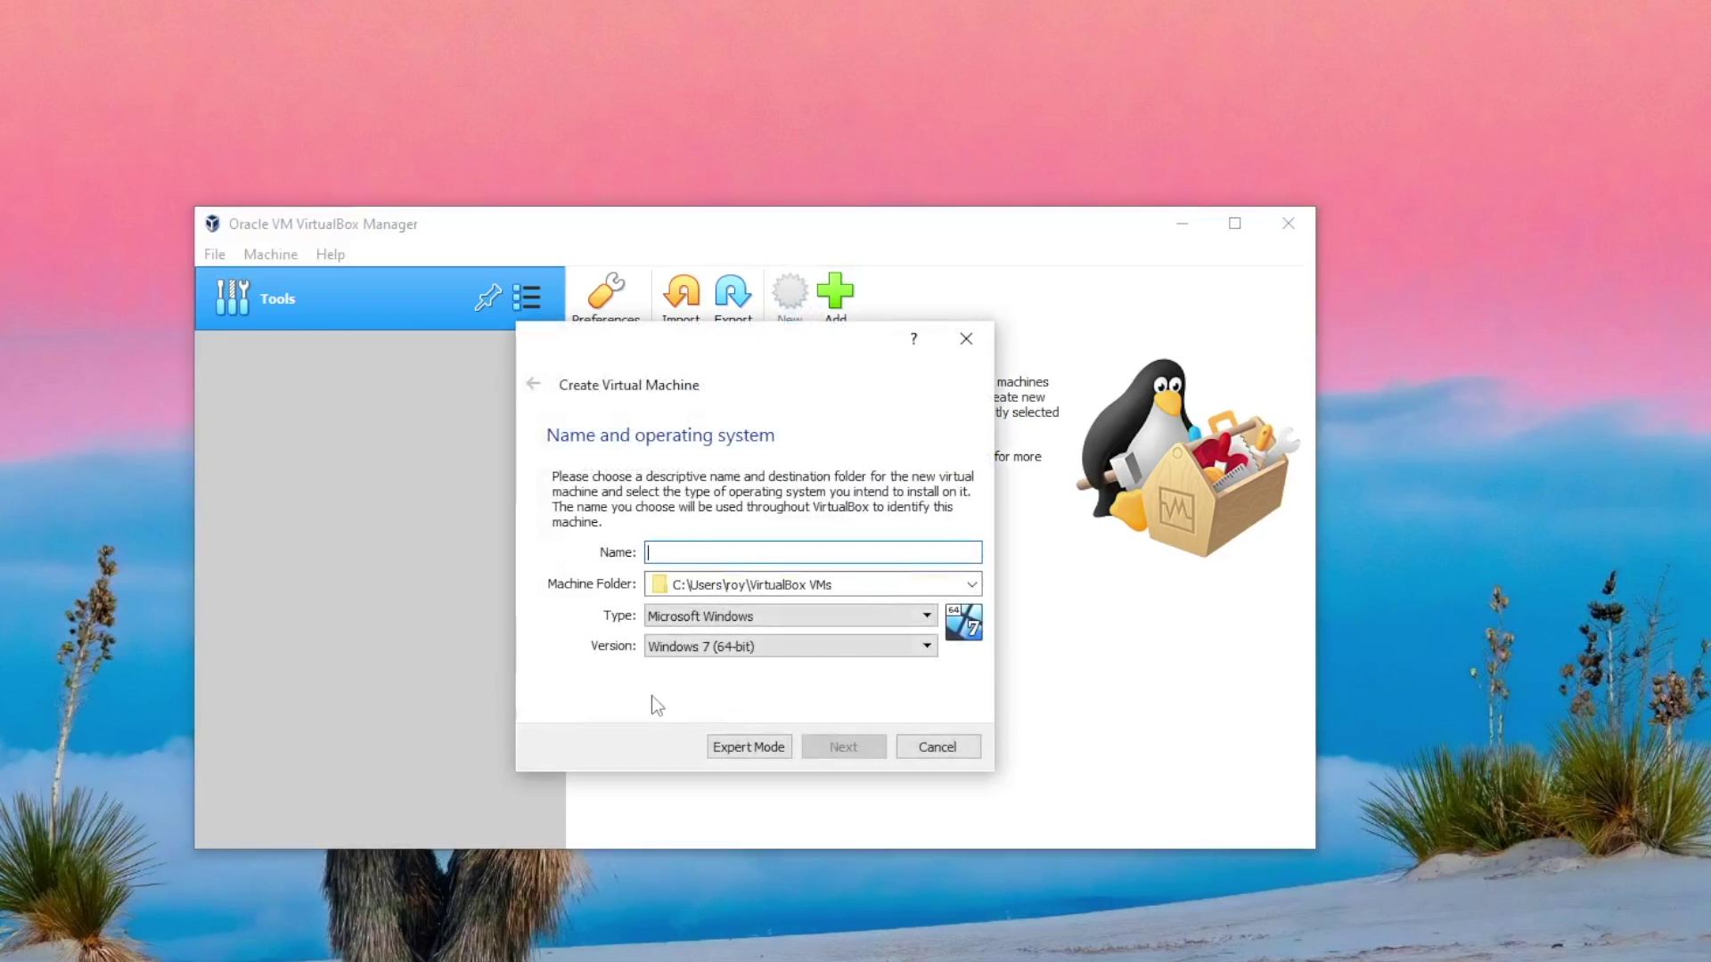
- Name the virtual machine Jailbreak with Mac OS X (64-bit) as its system and allocate 4096 MB of memory
{"action": "type", "text": "jAI"}
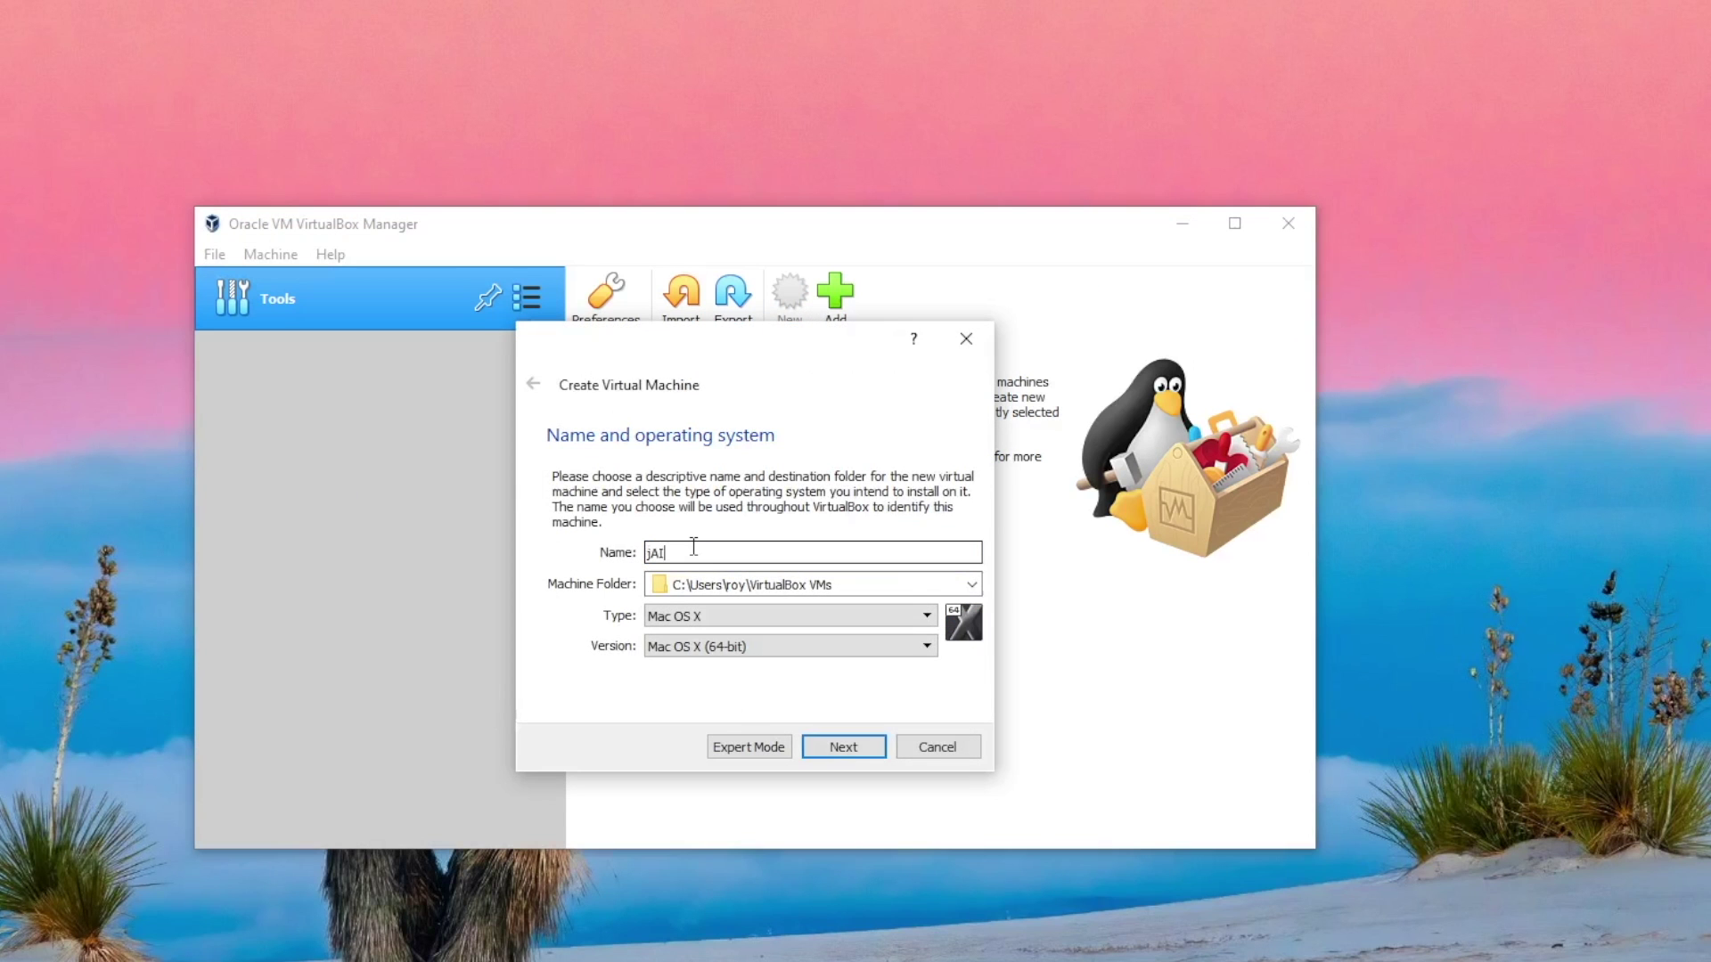
{"action": "key", "text": "BackSpace"}
{"action": "key", "text": "BackSpace"}
{"action": "key", "text": "BackSpace"}
{"action": "key", "text": "BackSpace"}
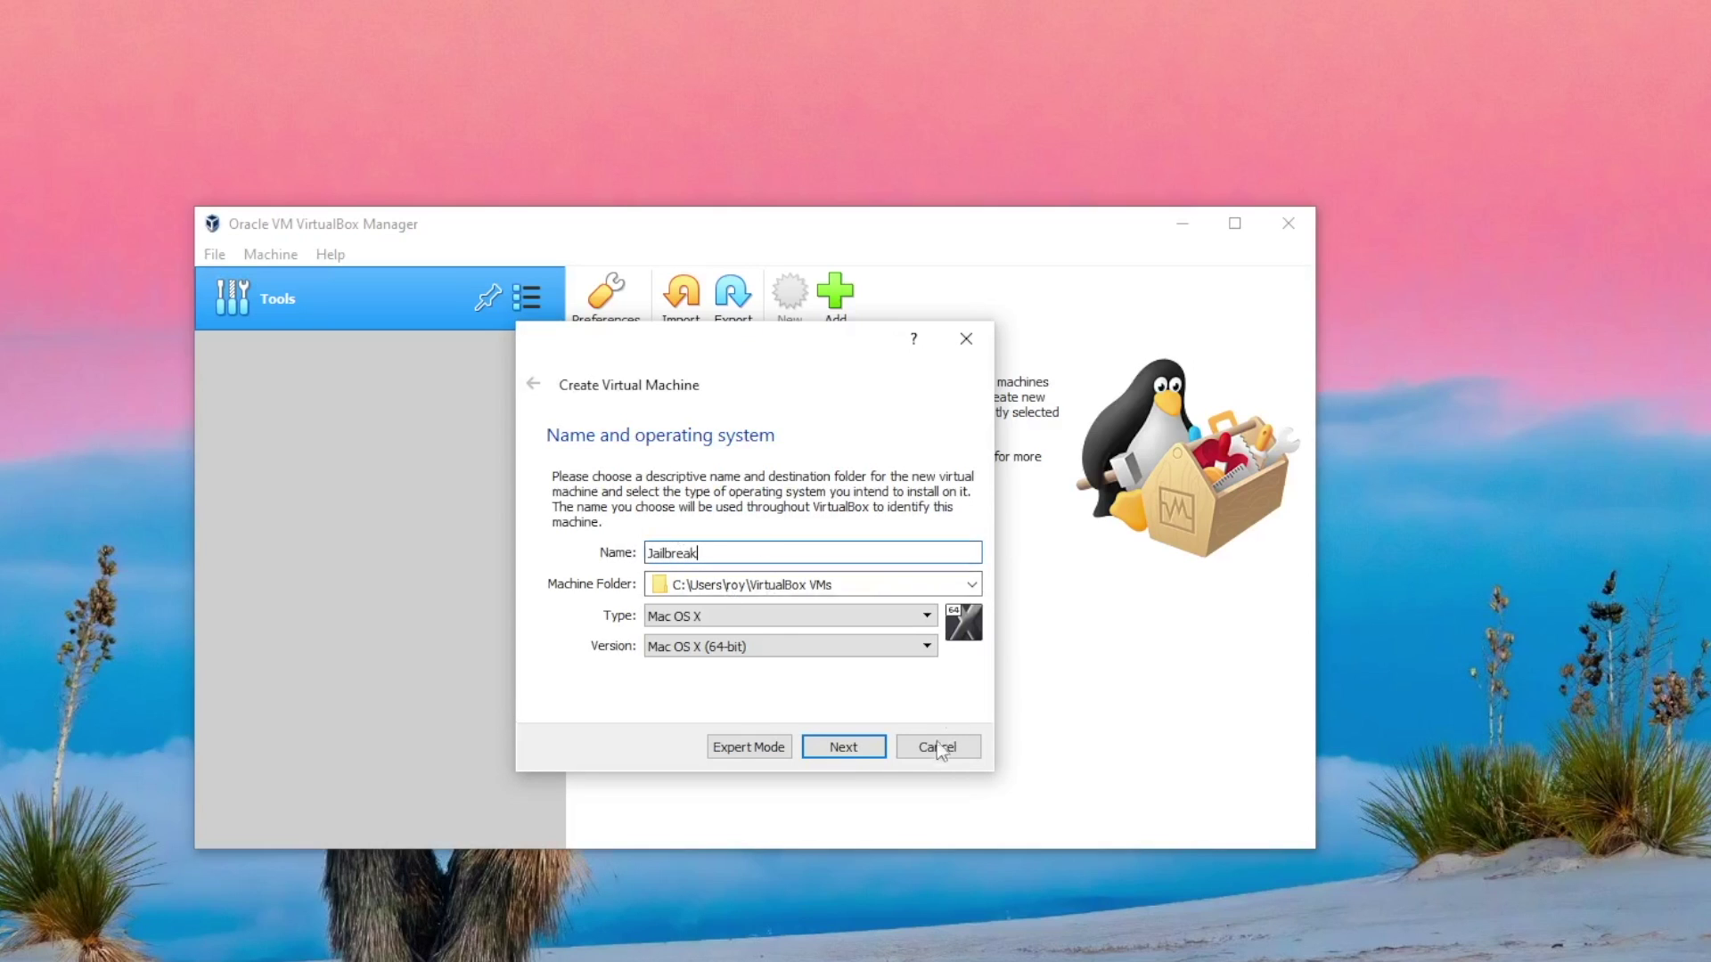
{"action": "left_click", "coordinate": [843, 749]}
{"action": "left_click_drag", "start_coordinate": [637, 551], "coordinate": [717, 561]}
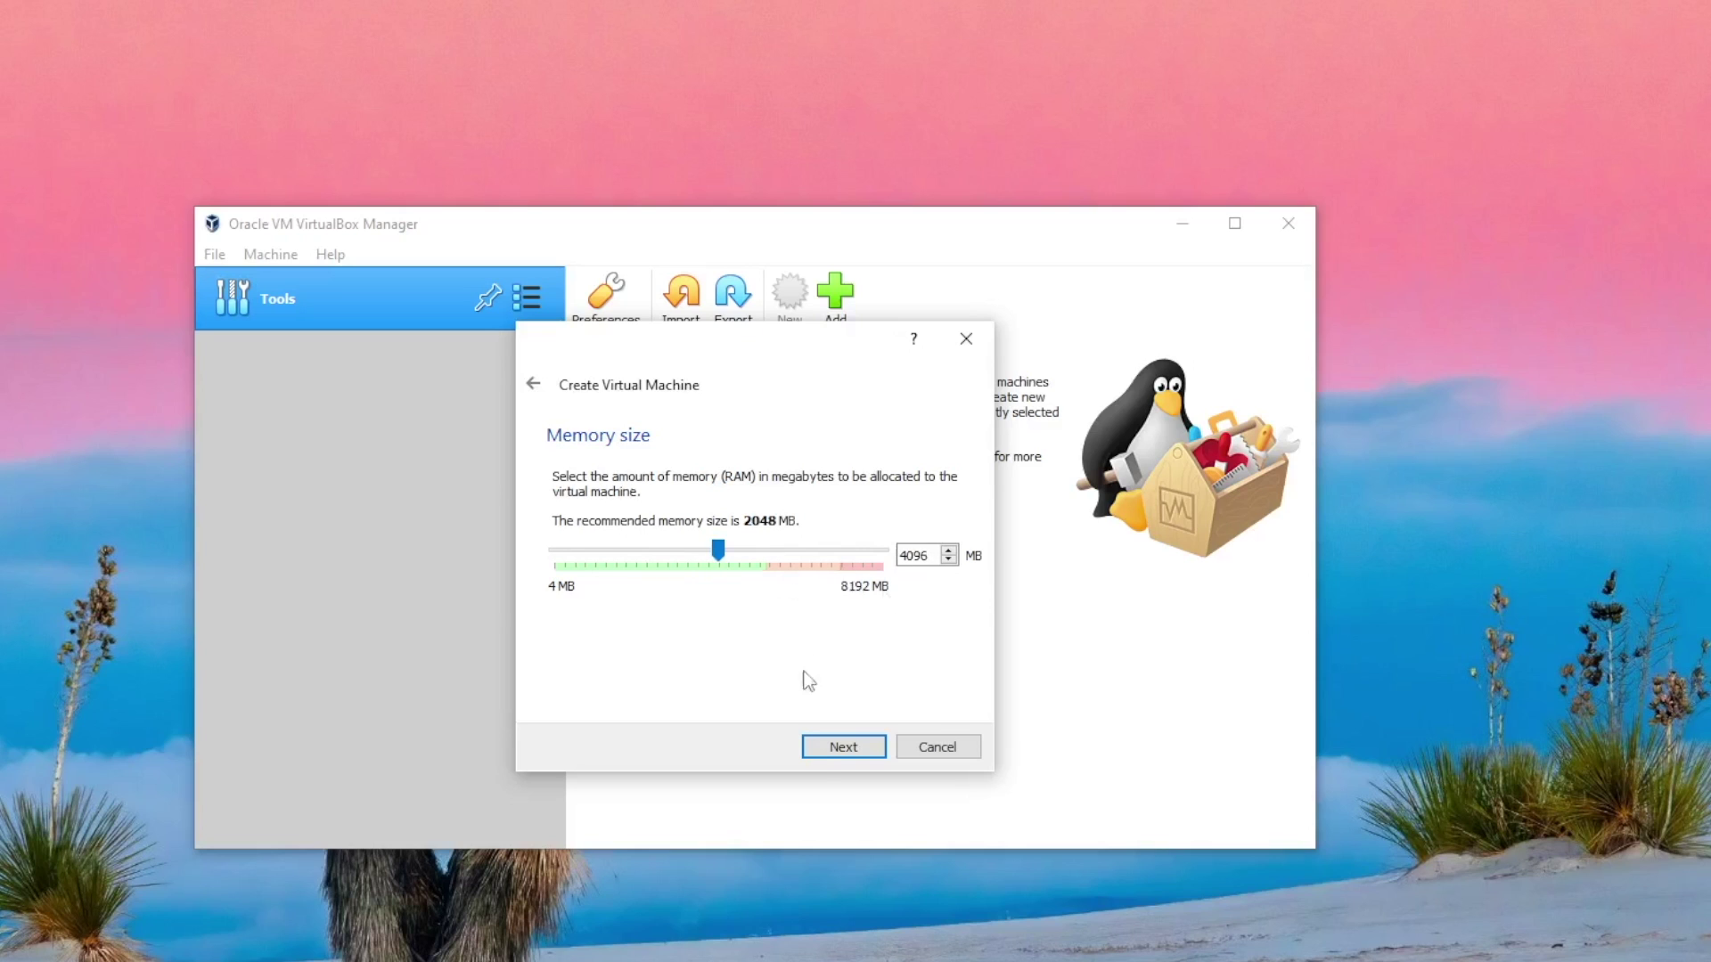
{"action": "left_click", "coordinate": [819, 753]}
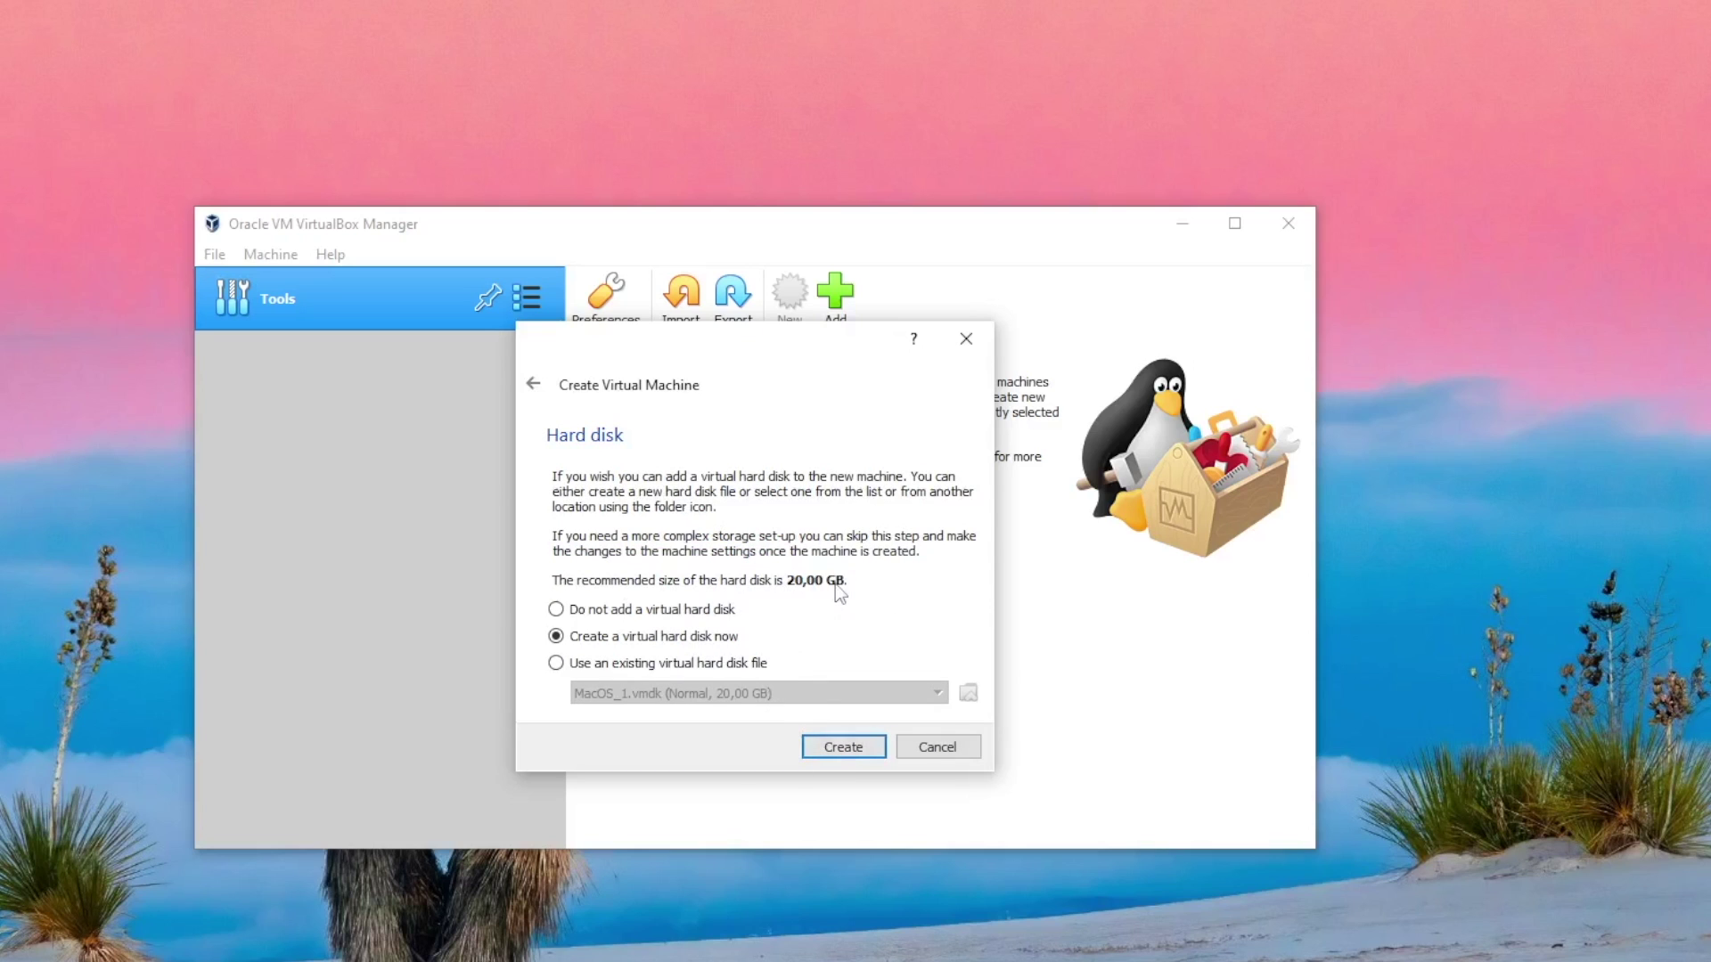
- Opt to use an existing virtual hard disk file and locate the big sur 11.1 VMDK on Local Disk (C:) in File Explorer
{"action": "left_click", "coordinate": [557, 664]}
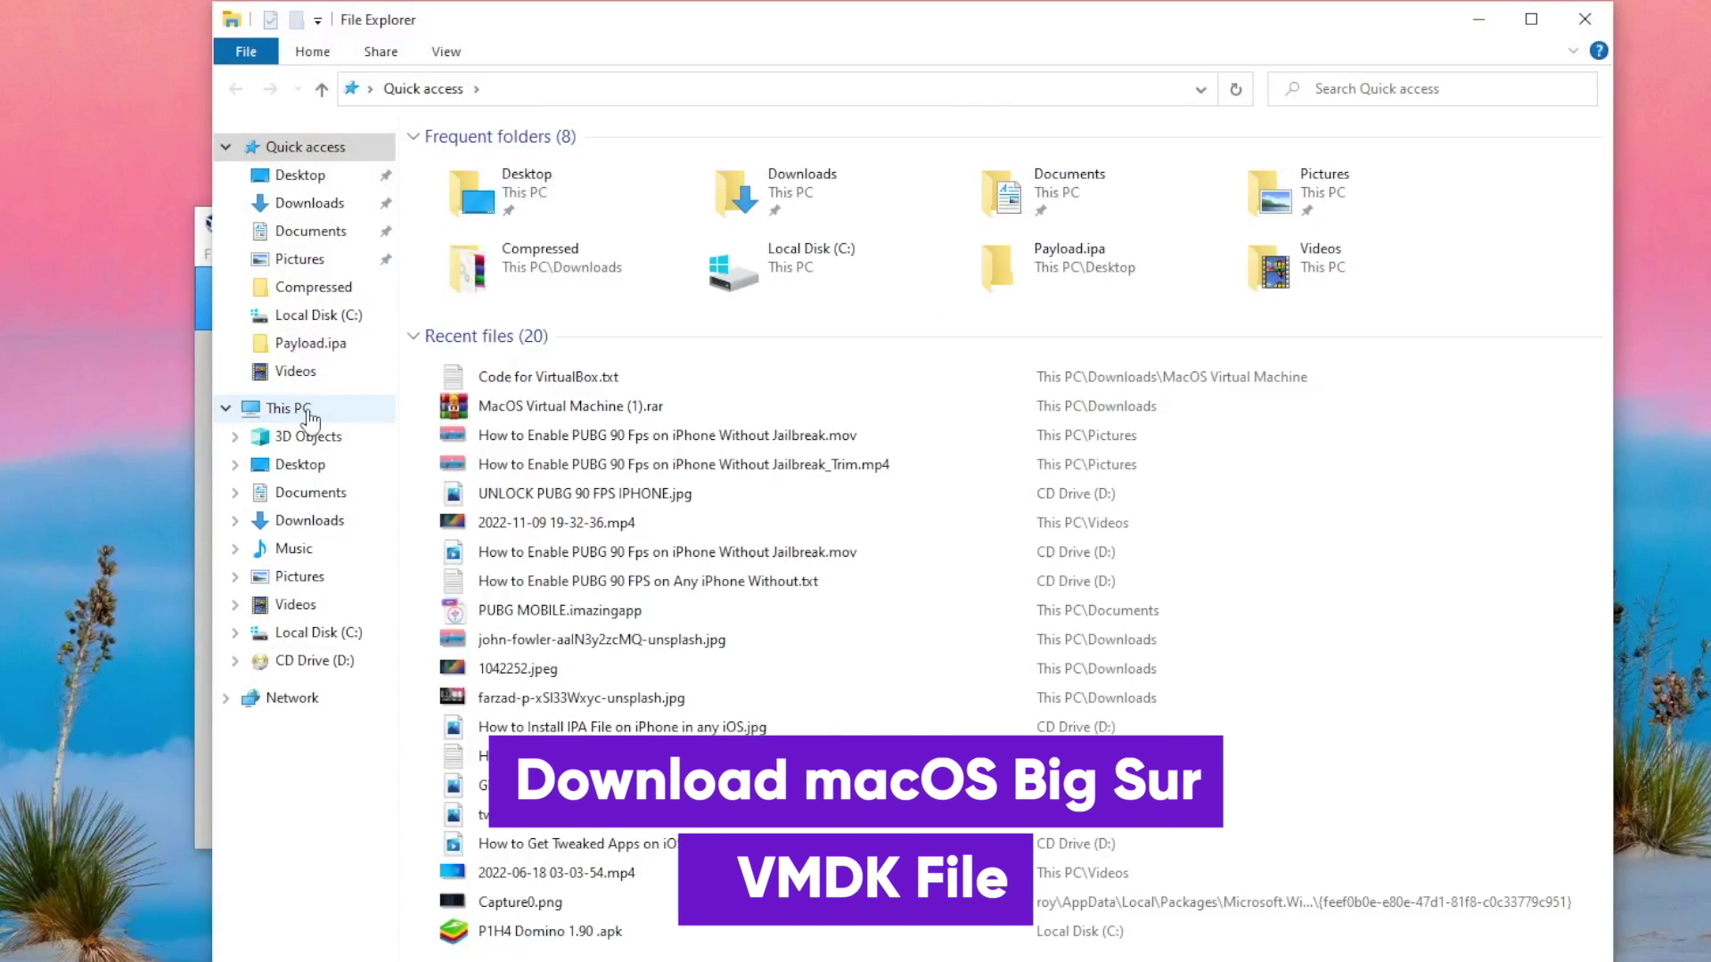
{"action": "left_click", "coordinate": [308, 411]}
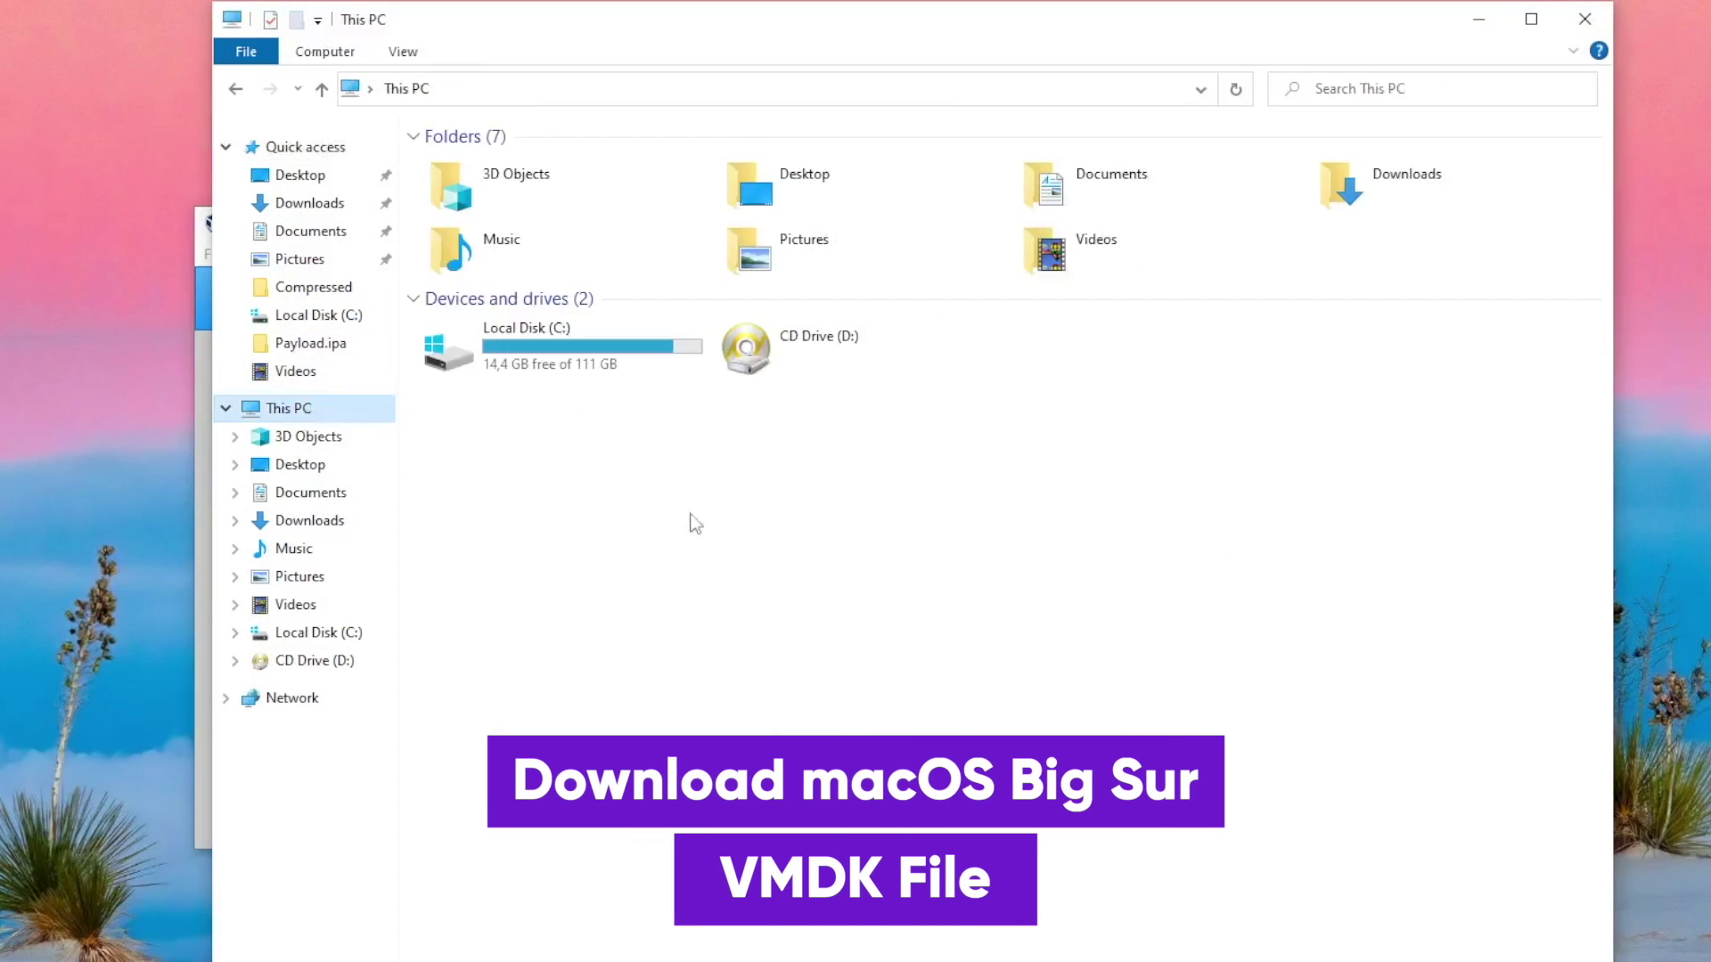
{"action": "double_click", "coordinate": [539, 361]}
{"action": "left_click", "coordinate": [602, 539]}
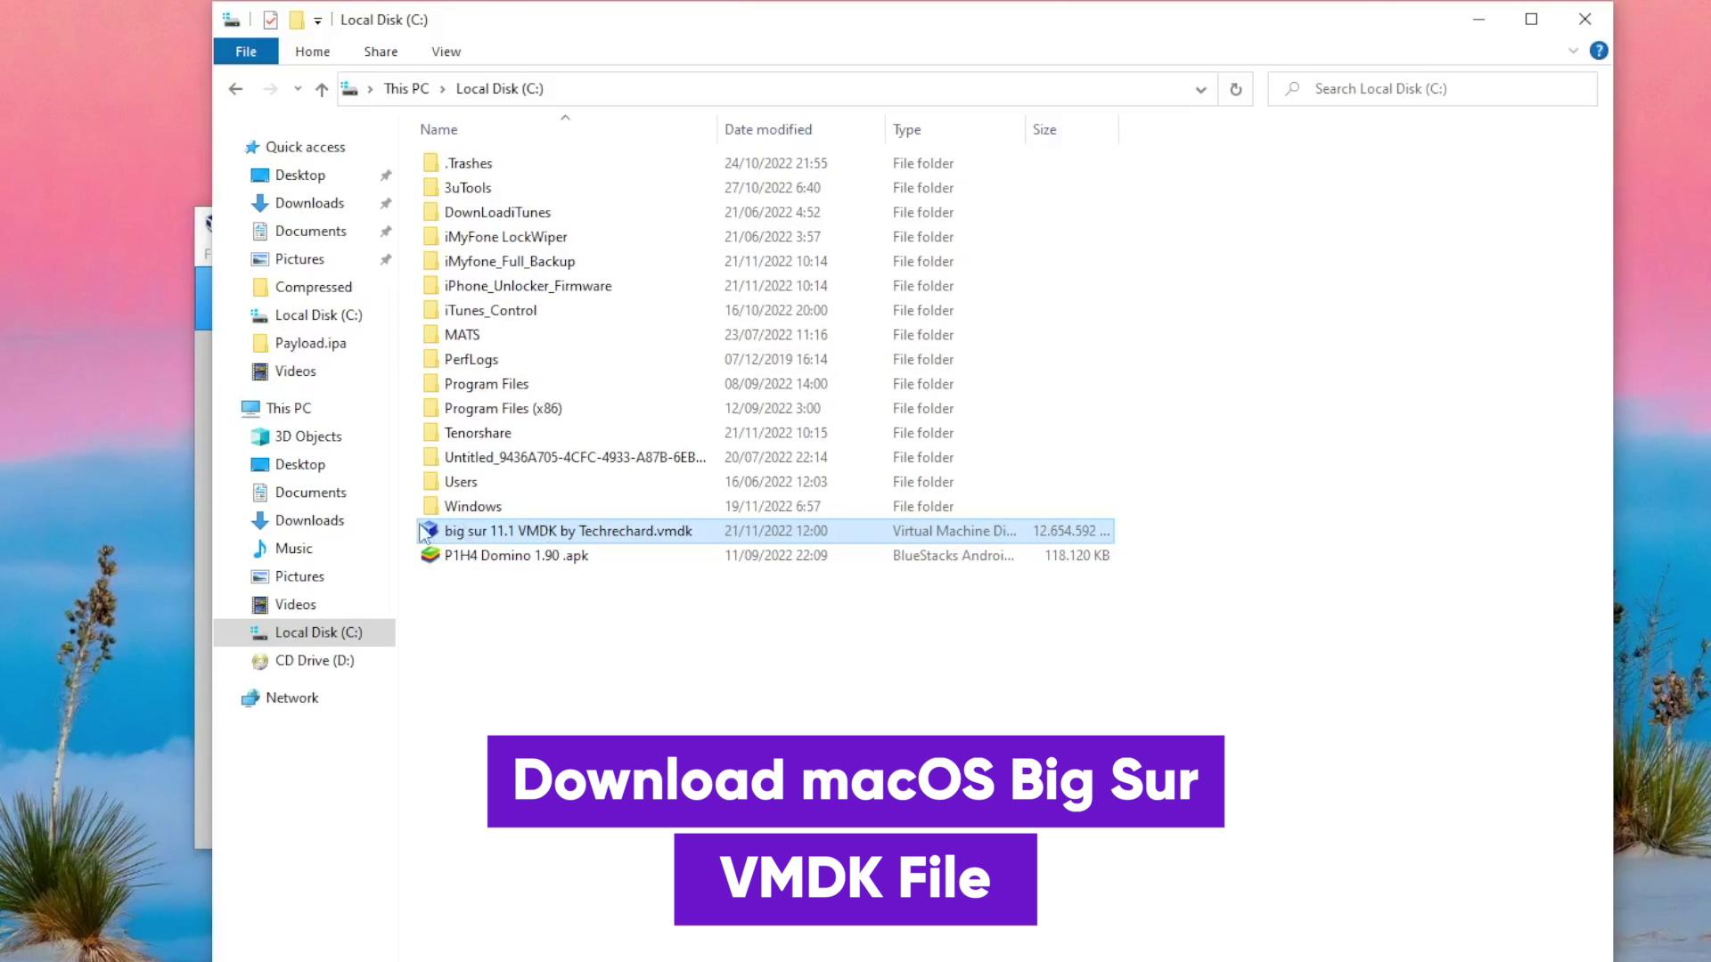
{"action": "left_click", "coordinate": [1477, 18]}
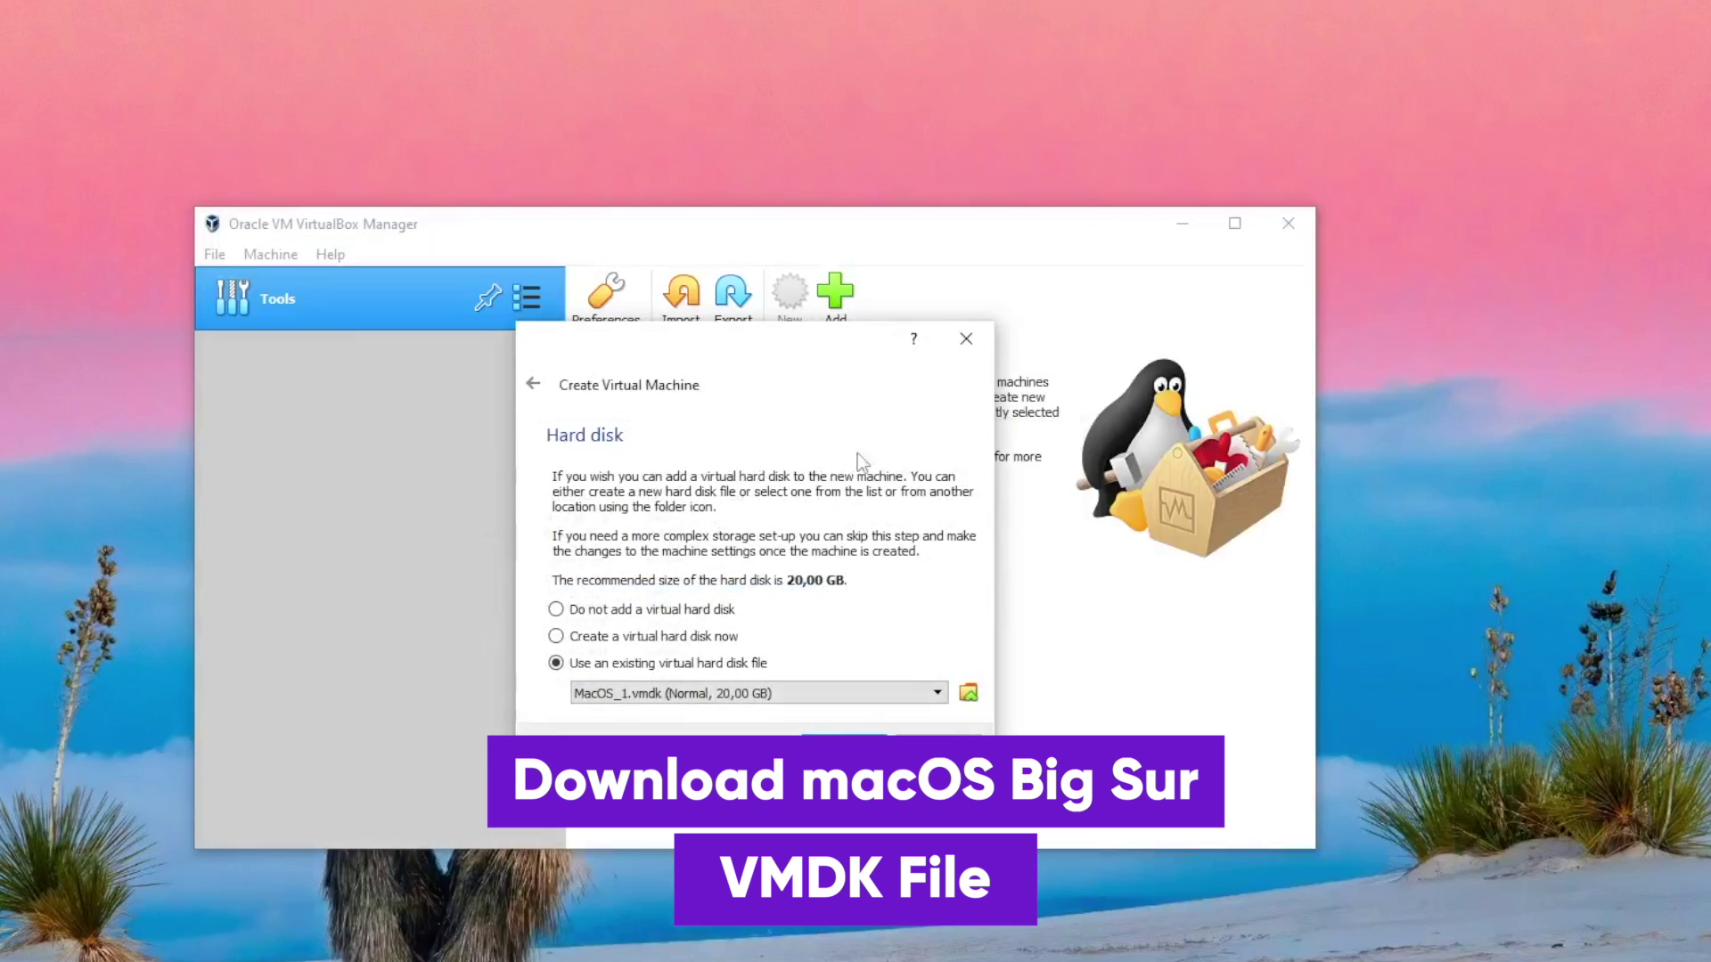
- Add "big sur 11.1 VMDK by Techrechard.vmdk" from Local Disk (C:) as the virtual hard disk and create the machine
{"action": "left_click", "coordinate": [968, 692]}
{"action": "left_click", "coordinate": [415, 419]}
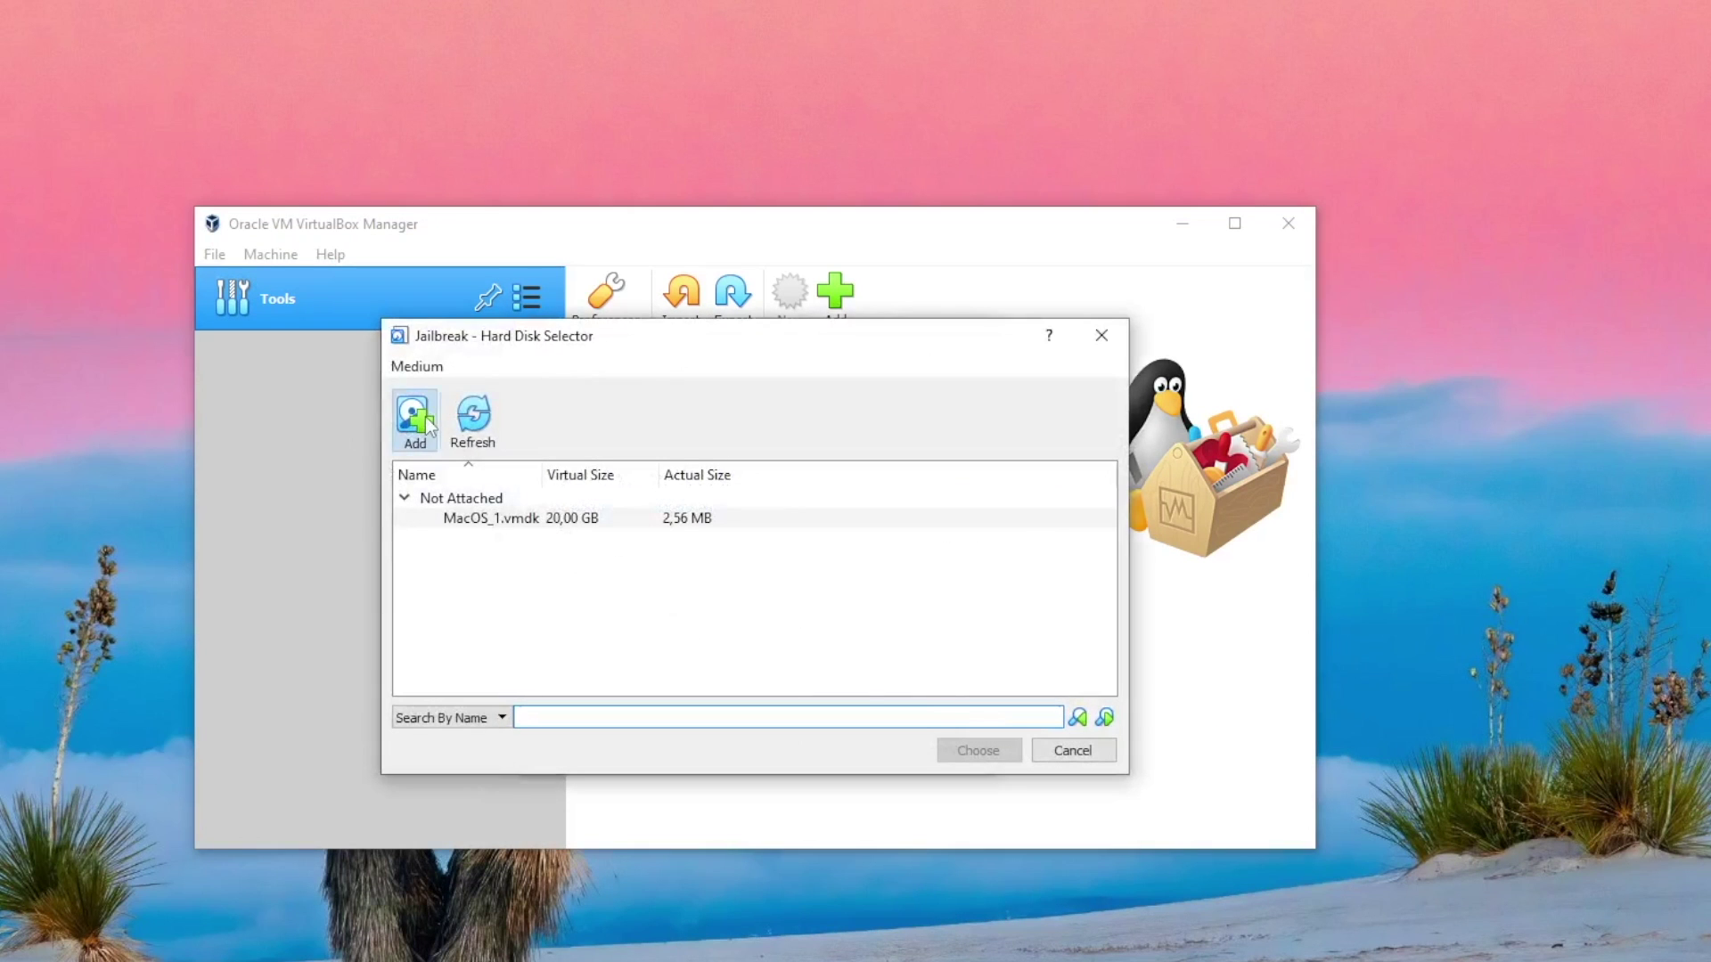
{"action": "left_click", "coordinate": [513, 769]}
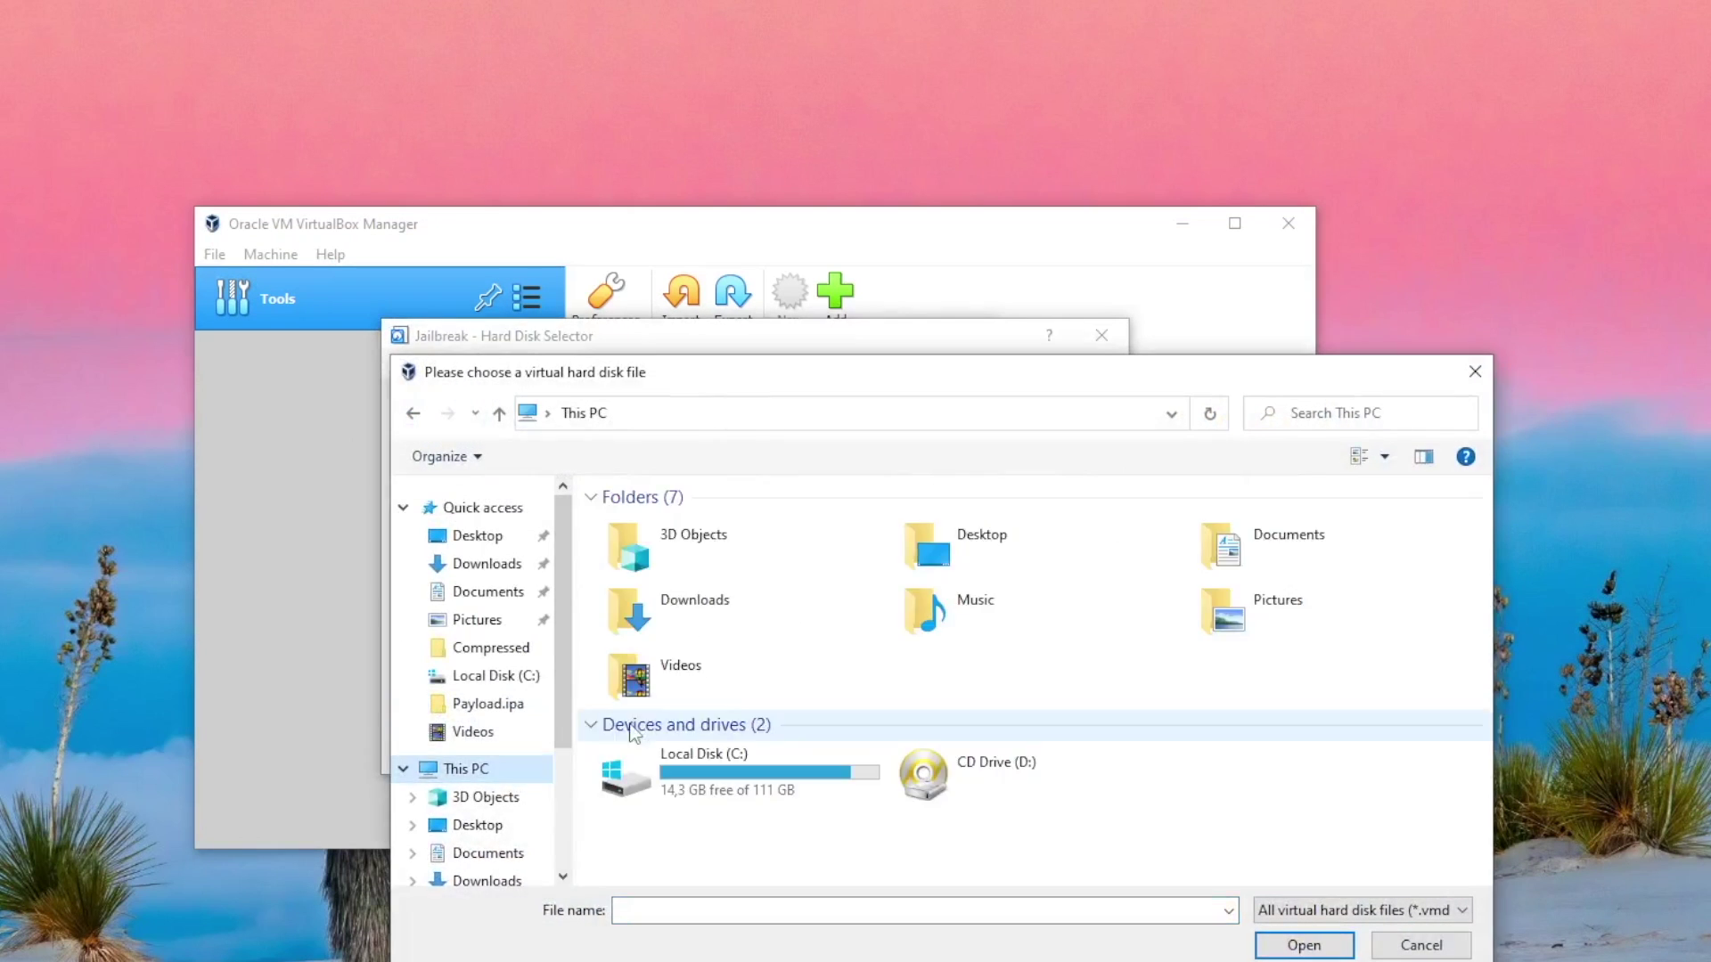
{"action": "double_click", "coordinate": [749, 764]}
{"action": "scroll", "coordinate": [756, 629], "scroll_direction": "down", "scroll_amount": 1}
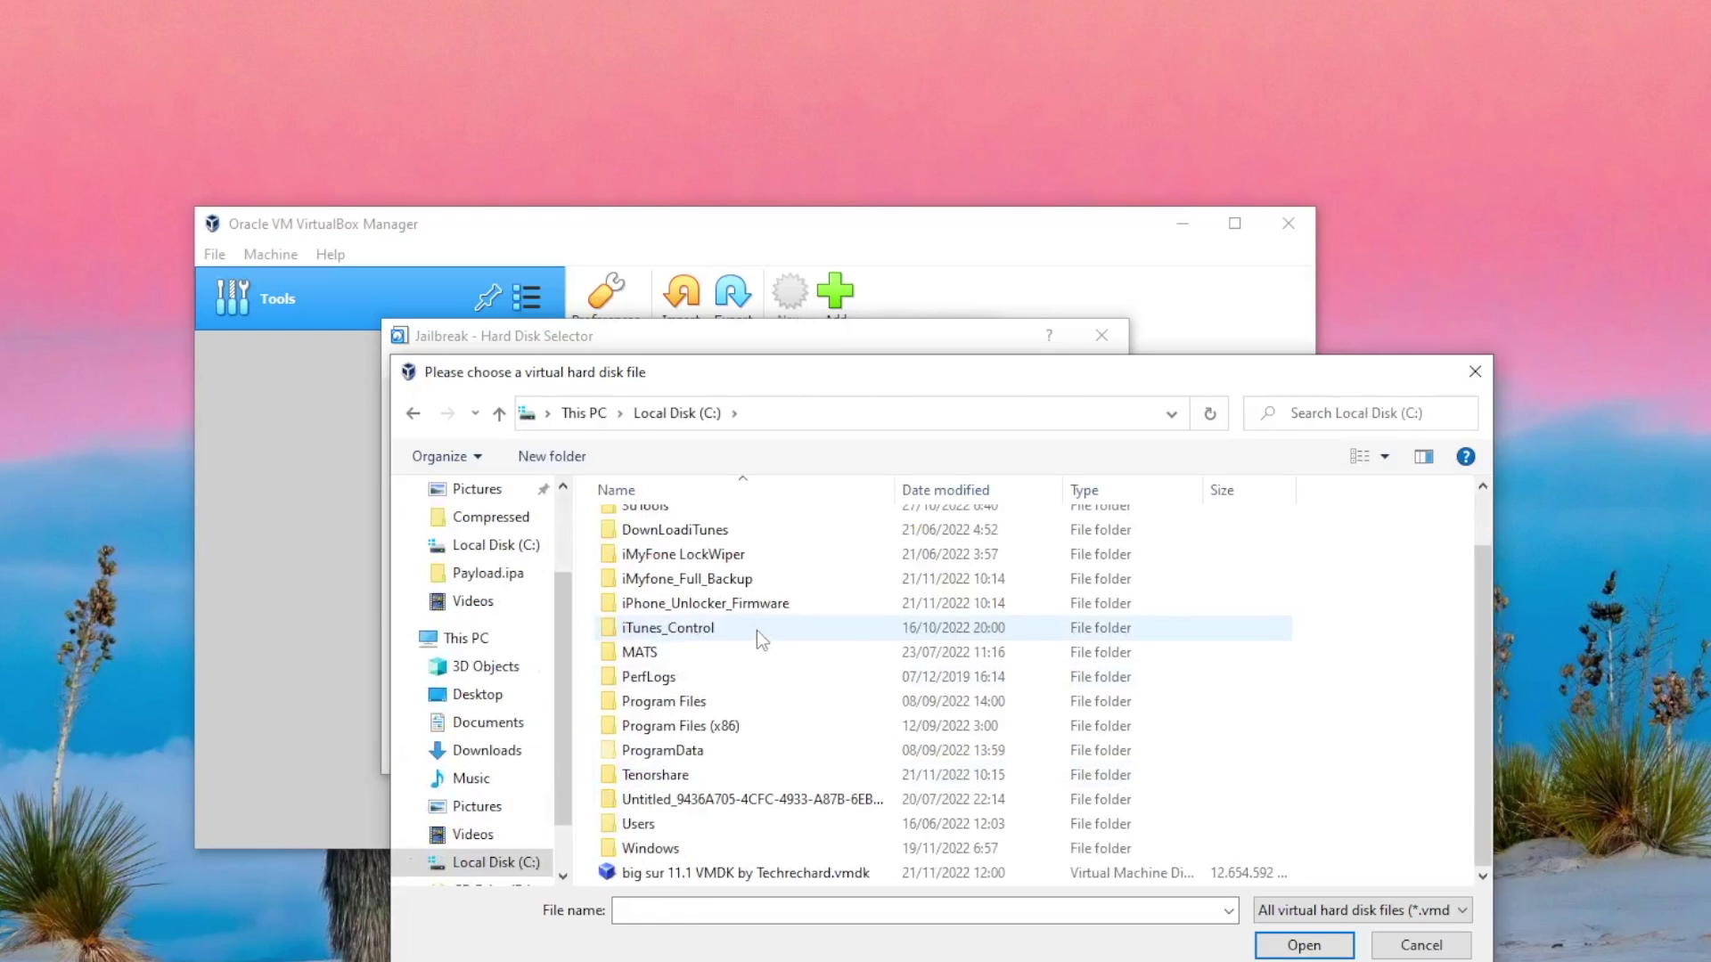
{"action": "left_click", "coordinate": [632, 873]}
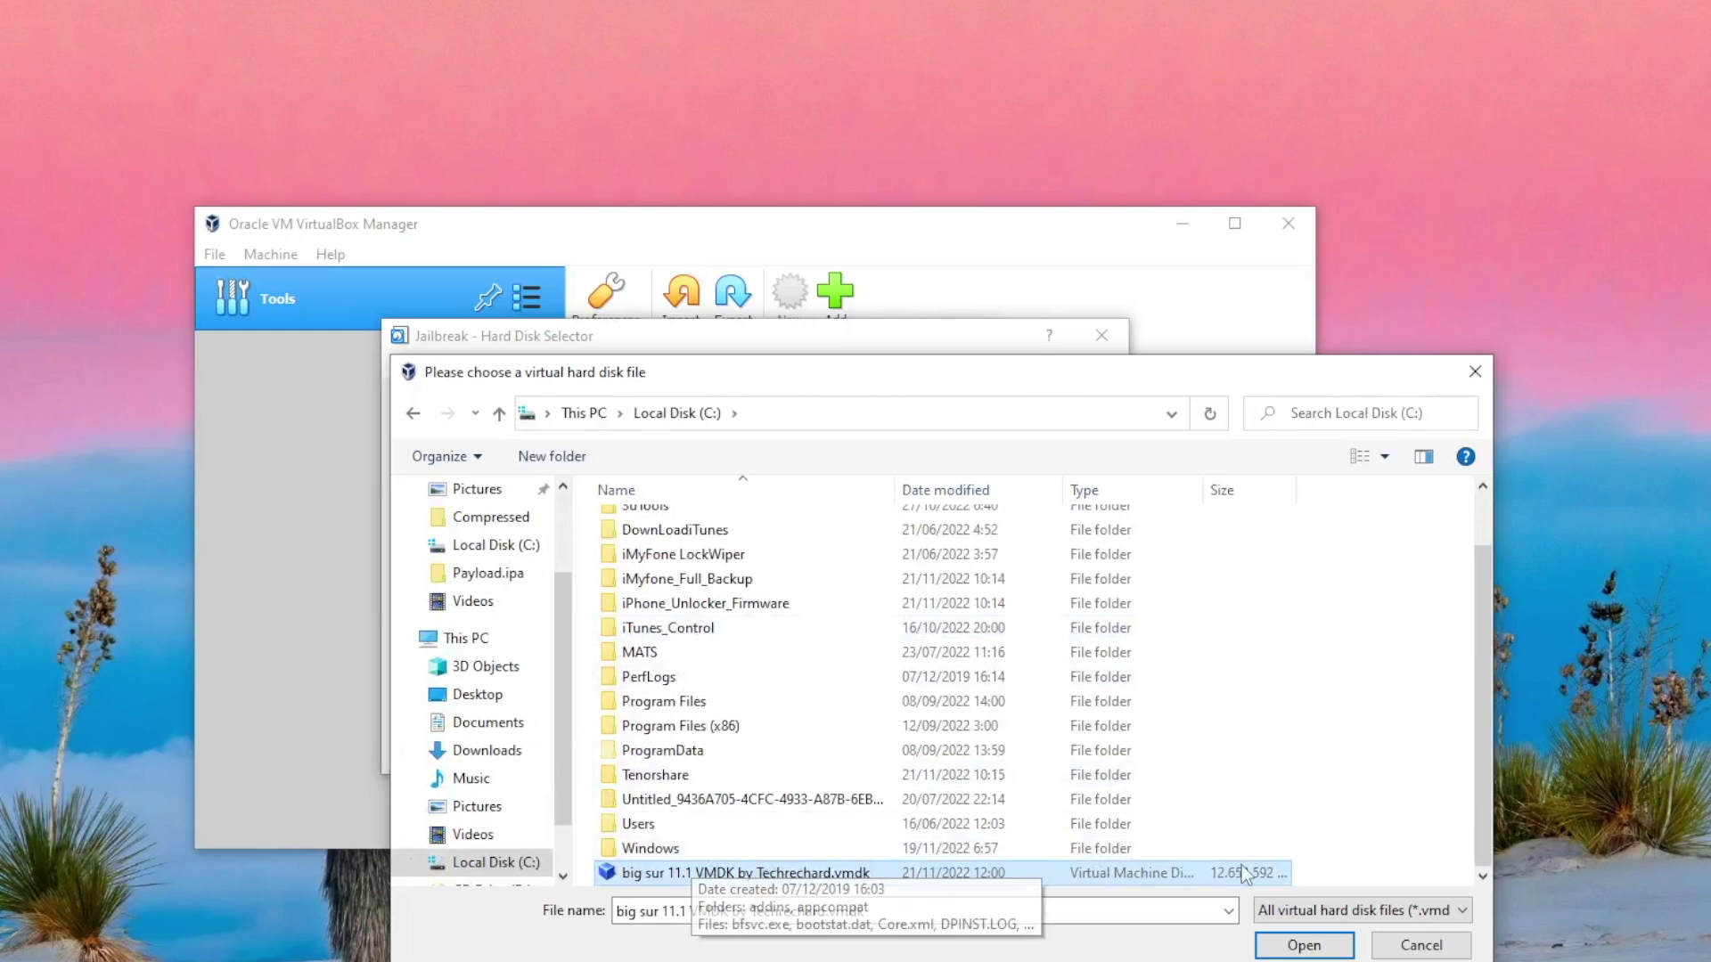
{"action": "left_click", "coordinate": [1326, 951]}
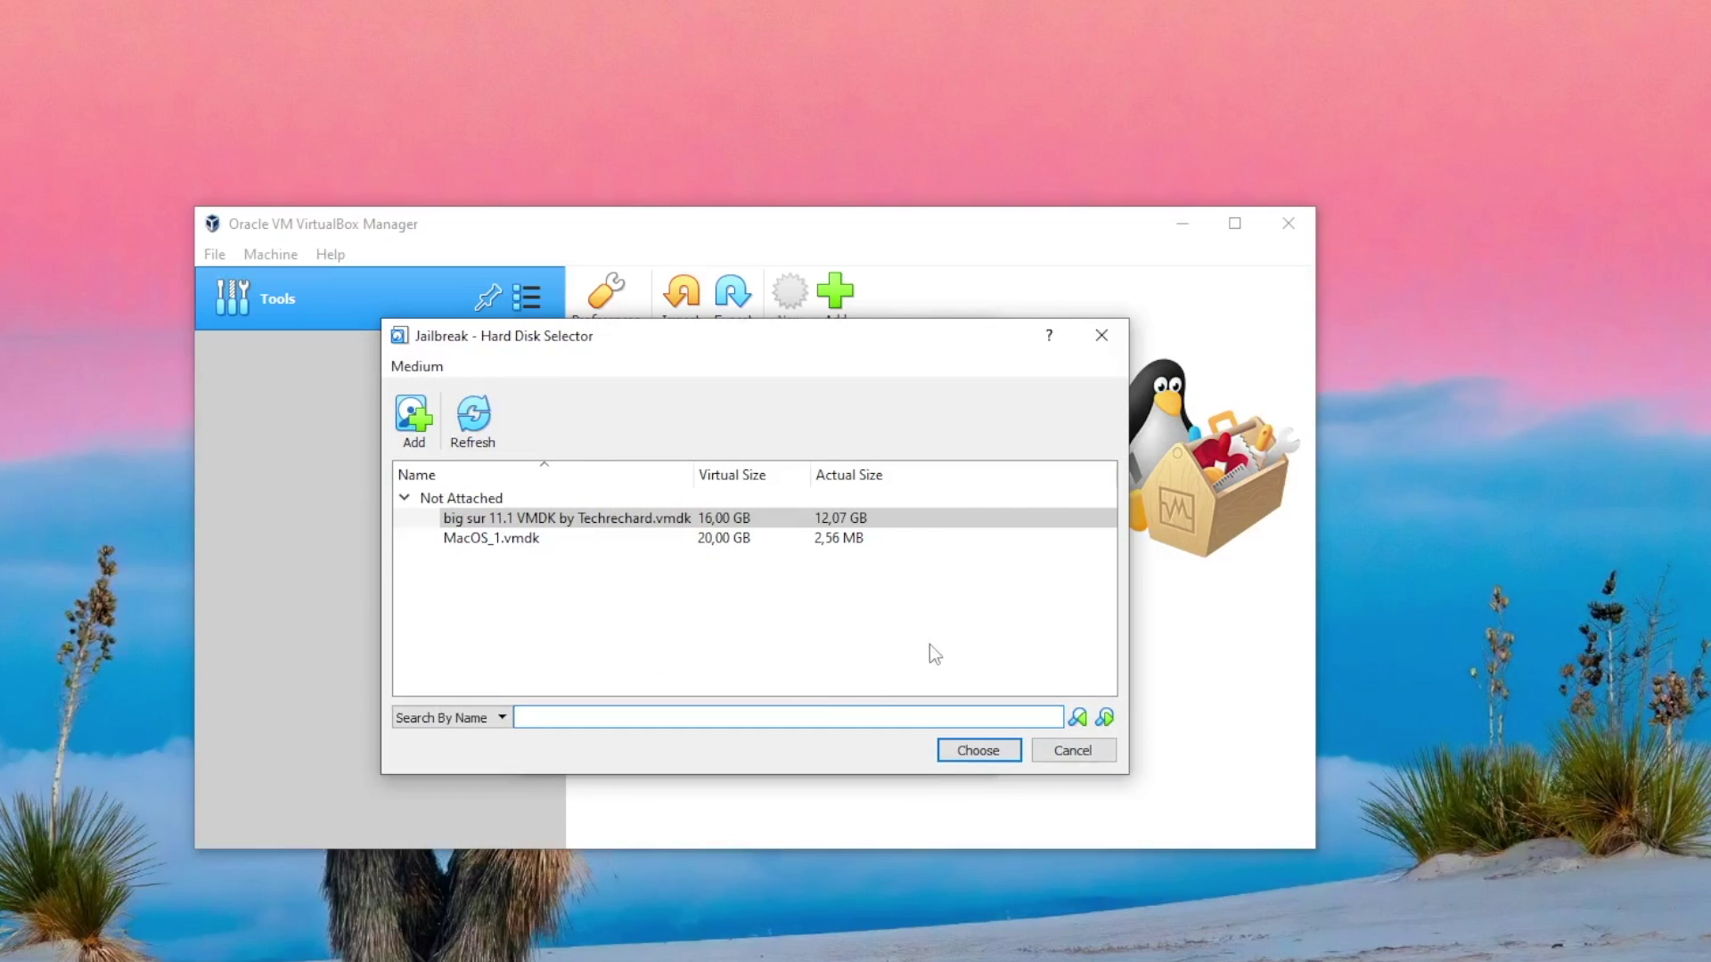
{"action": "left_click", "coordinate": [949, 752]}
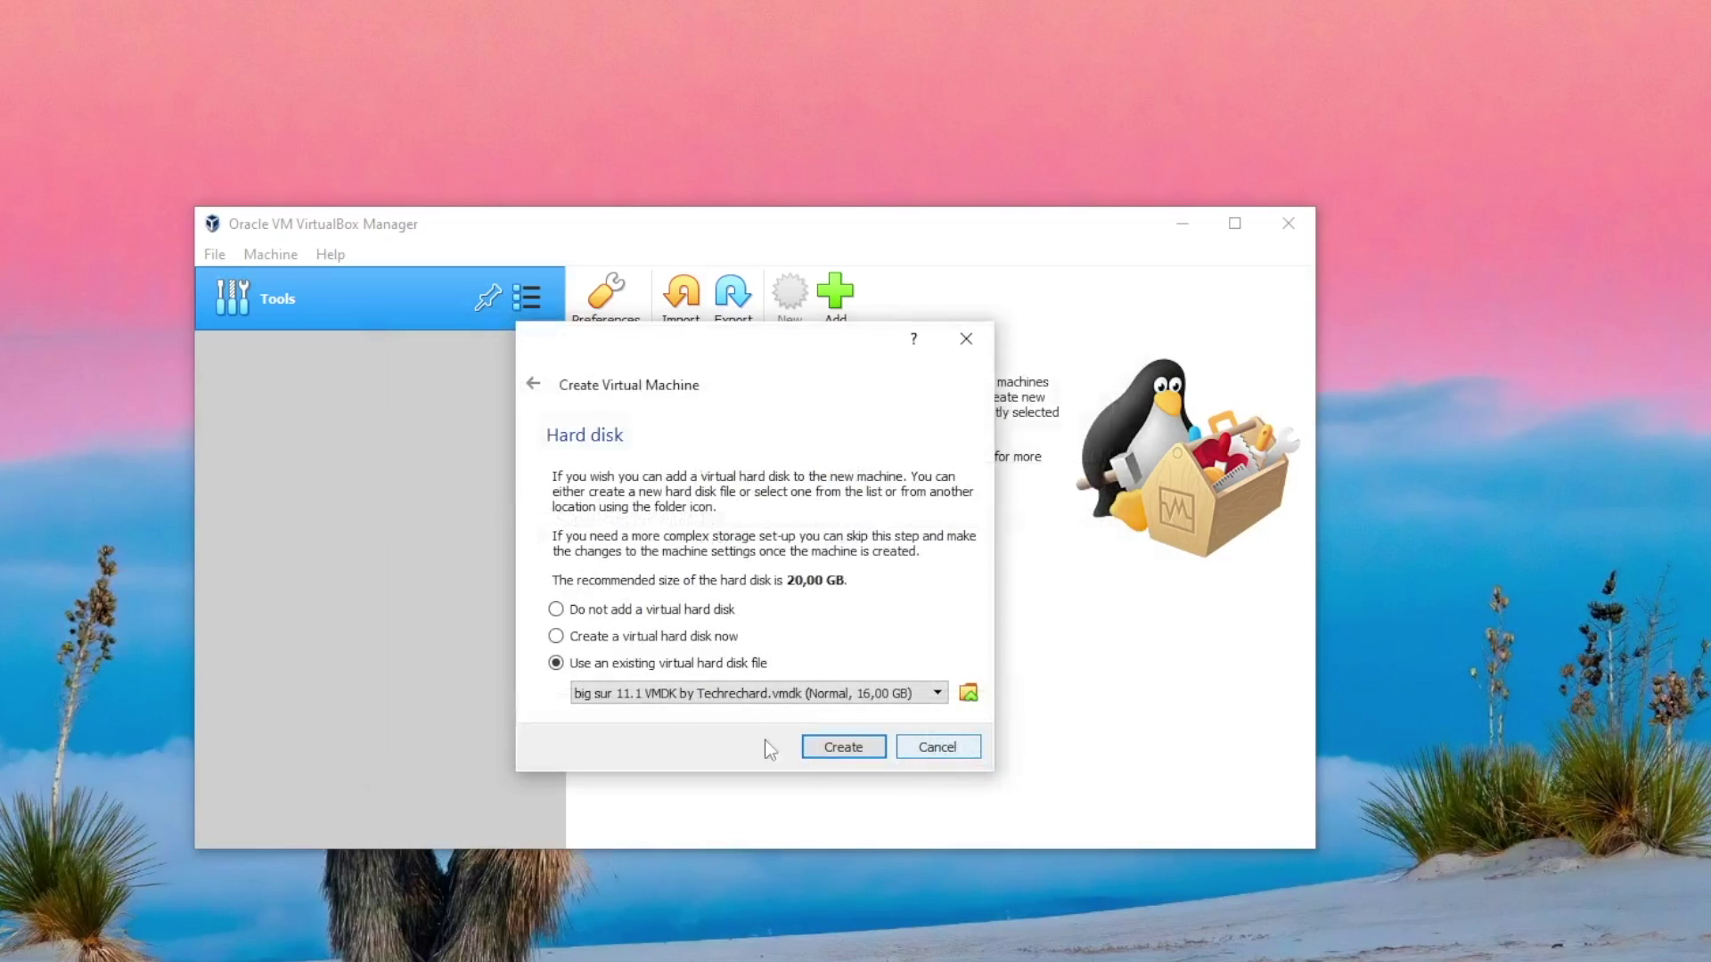
{"action": "left_click", "coordinate": [844, 747]}
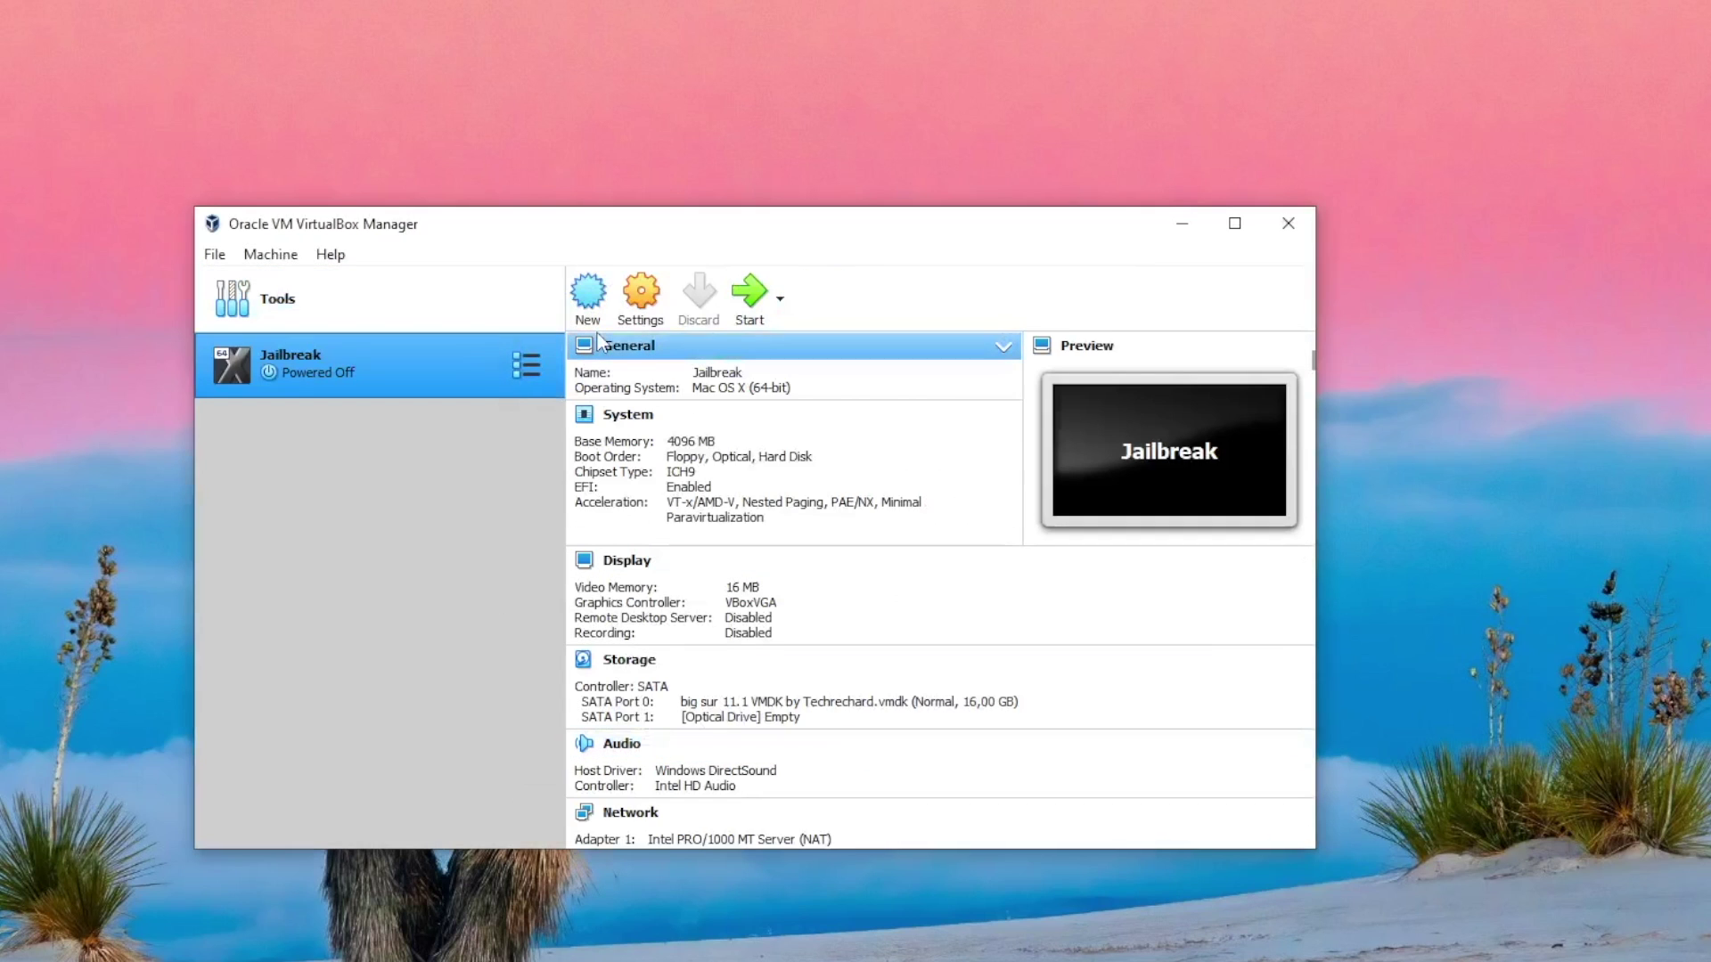
- Set the number of processors to 6 in the Jailbreak machine's system settings
{"action": "left_click", "coordinate": [644, 299]}
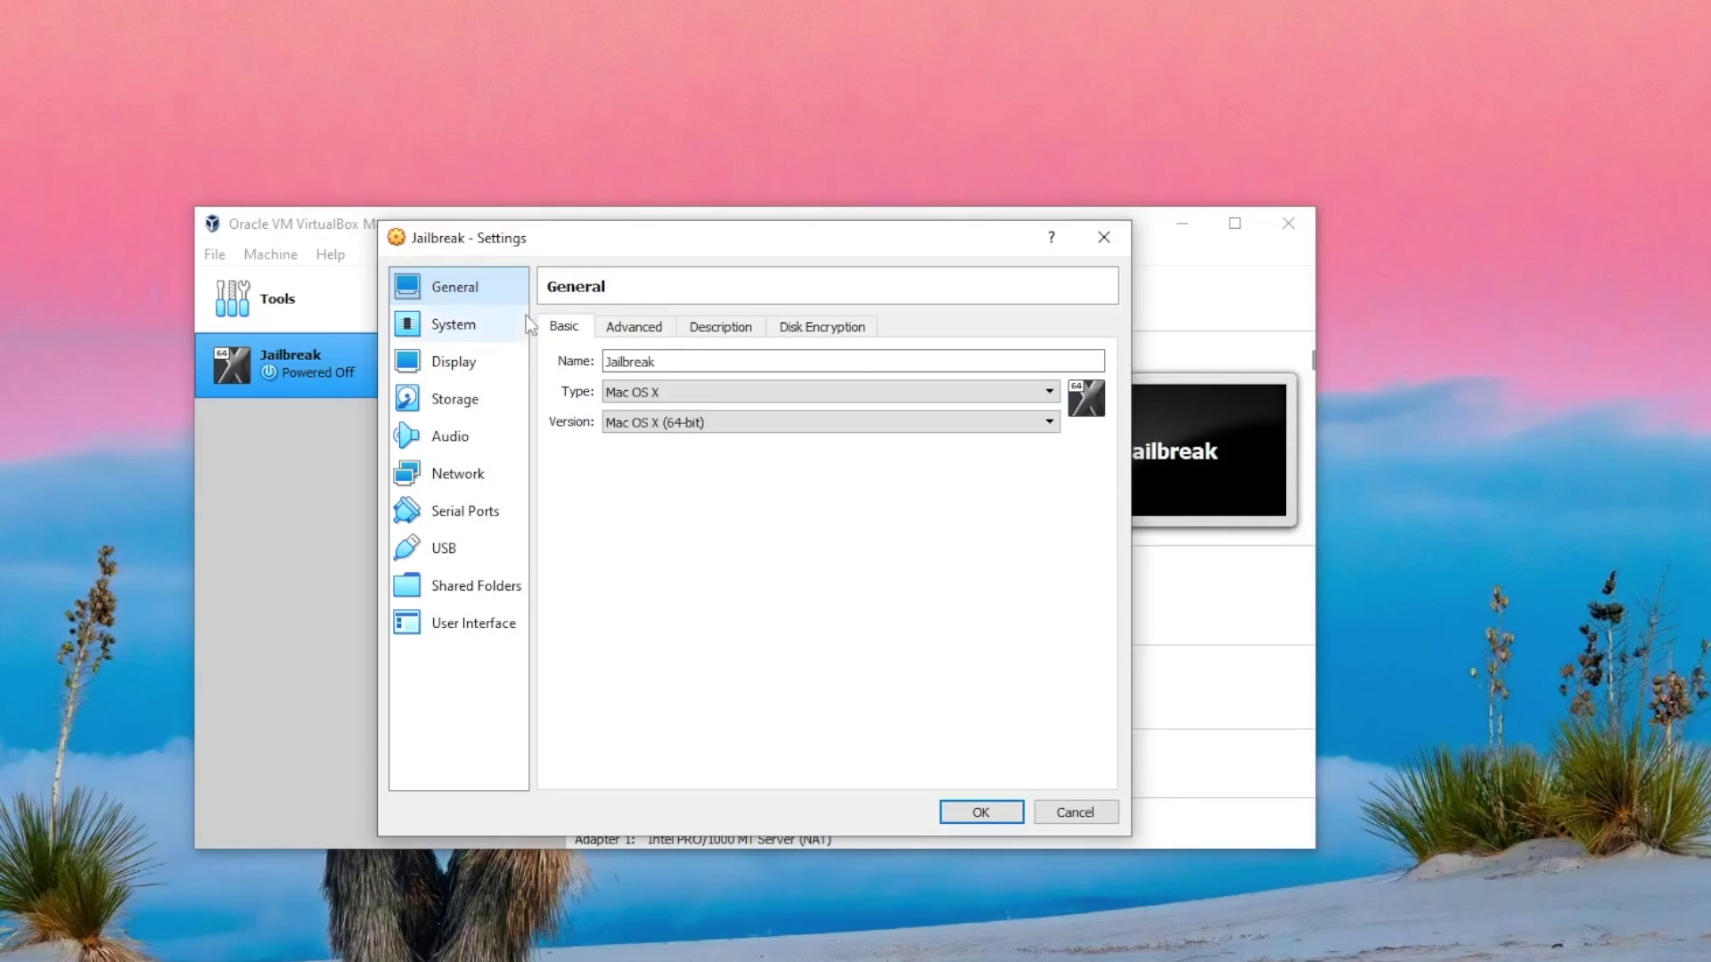
{"action": "left_click", "coordinate": [631, 335]}
{"action": "left_click", "coordinate": [731, 337]}
{"action": "left_click", "coordinate": [822, 337]}
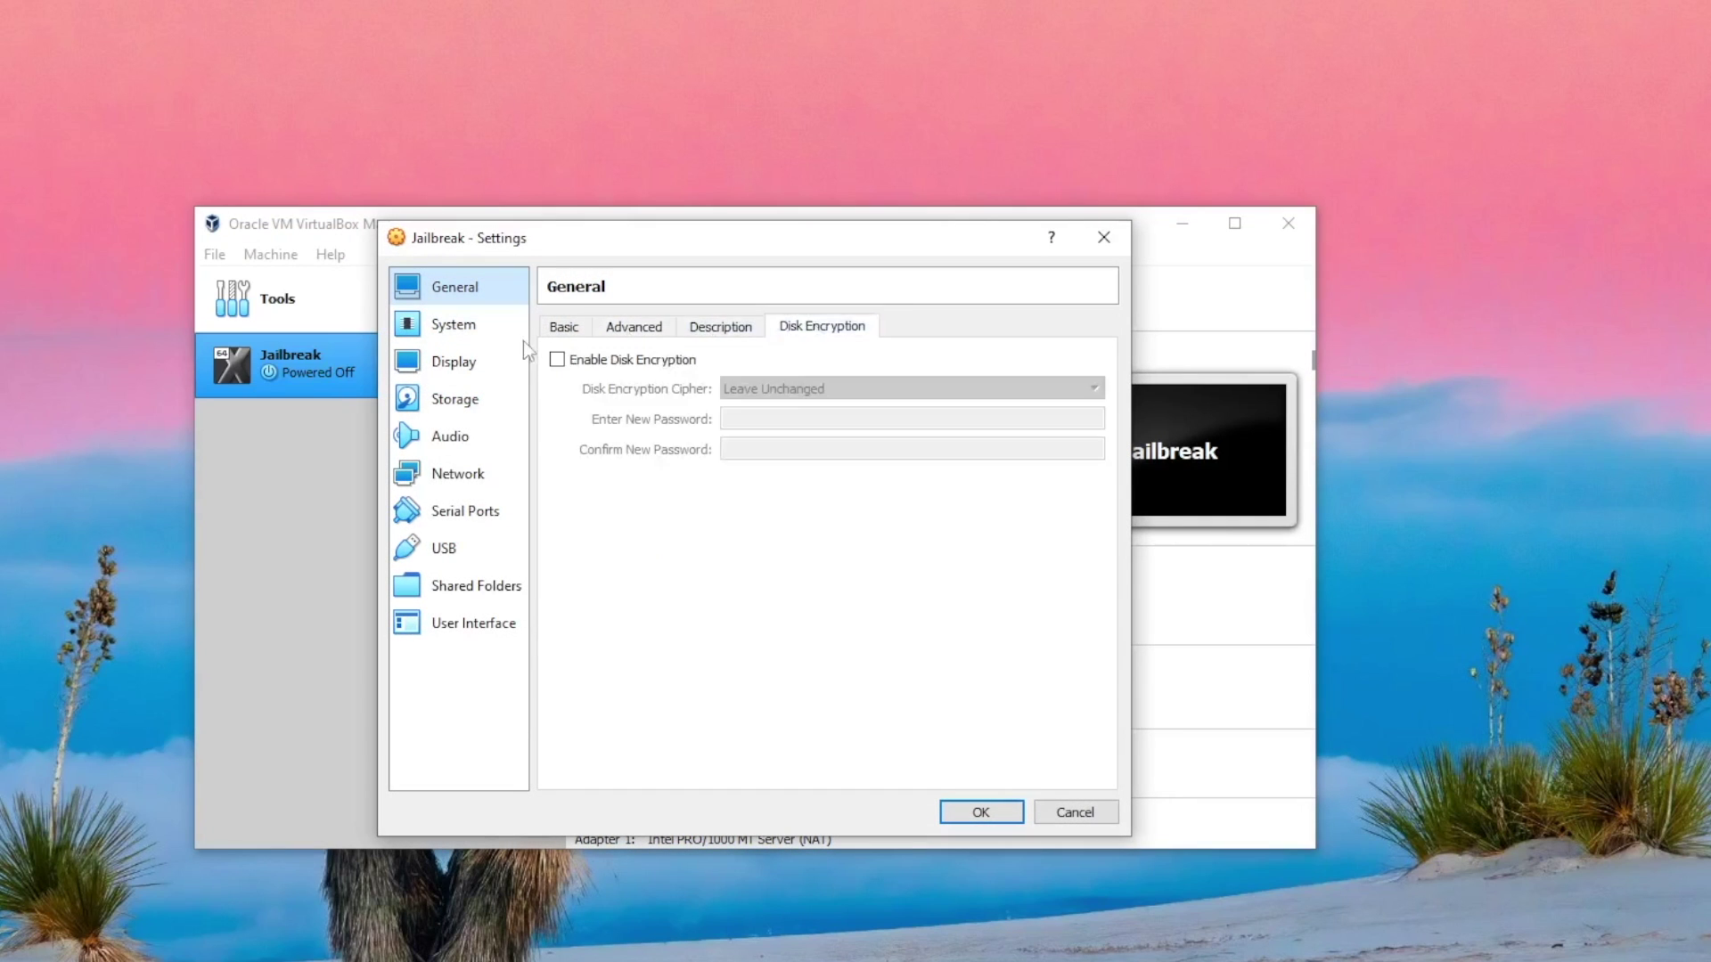
{"action": "left_click", "coordinate": [459, 325]}
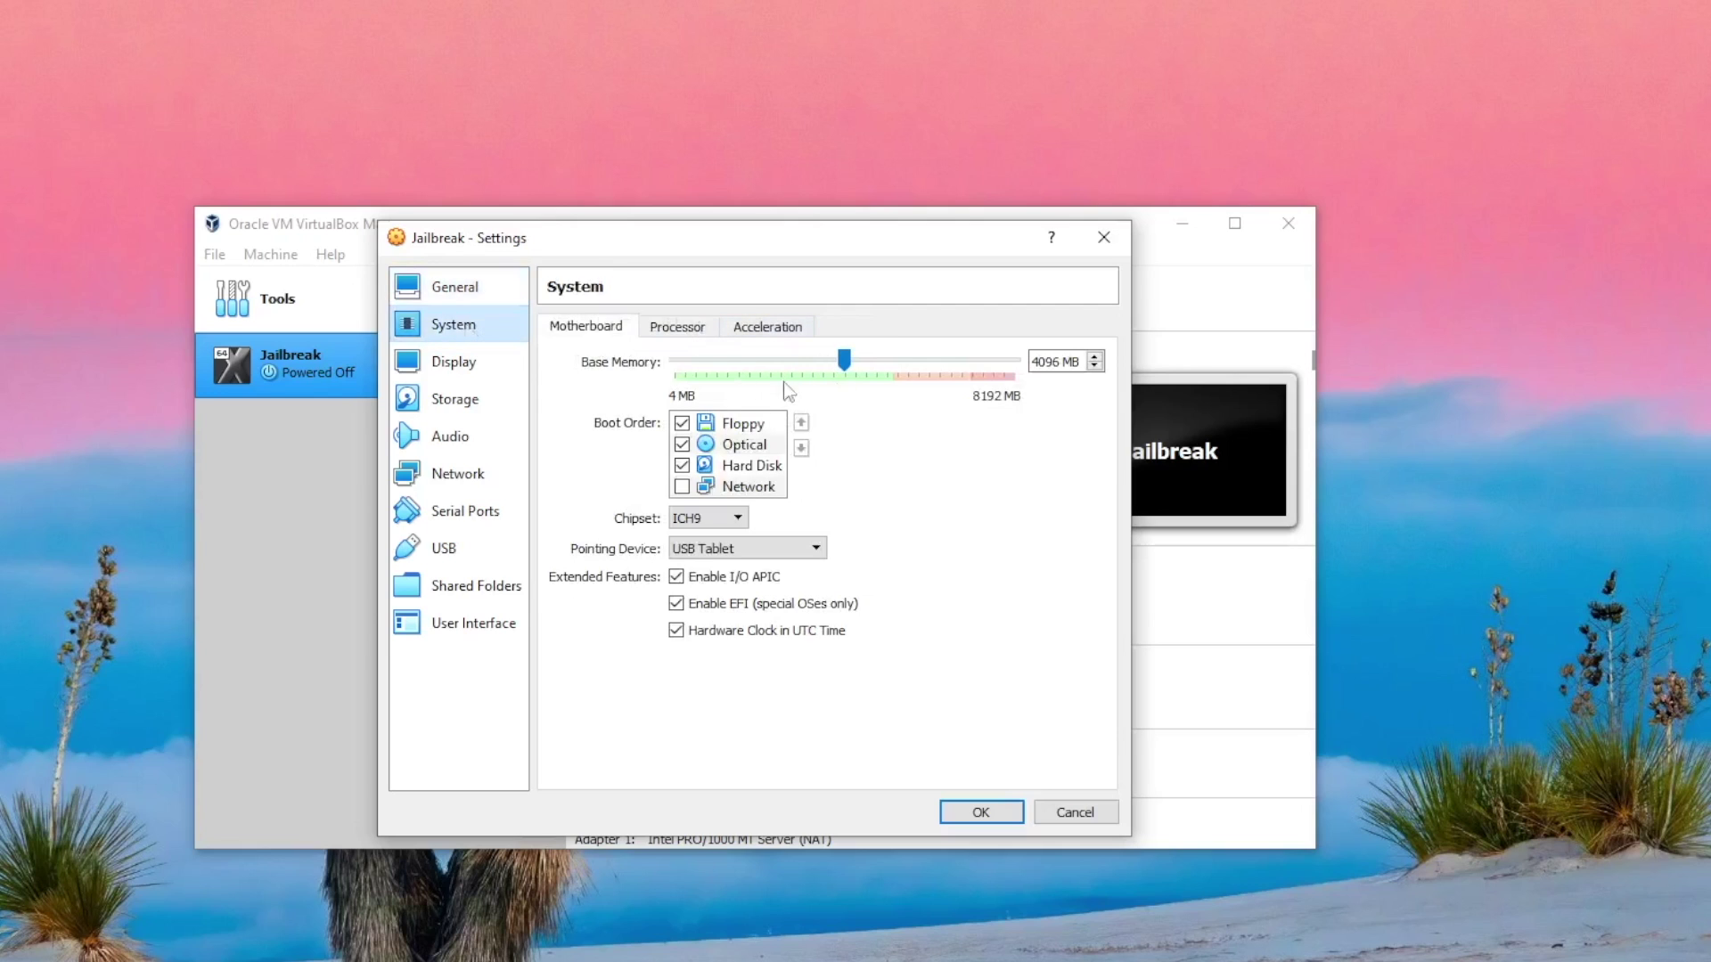
{"action": "left_click", "coordinate": [688, 337]}
{"action": "left_click_drag", "start_coordinate": [676, 360], "coordinate": [834, 367]}
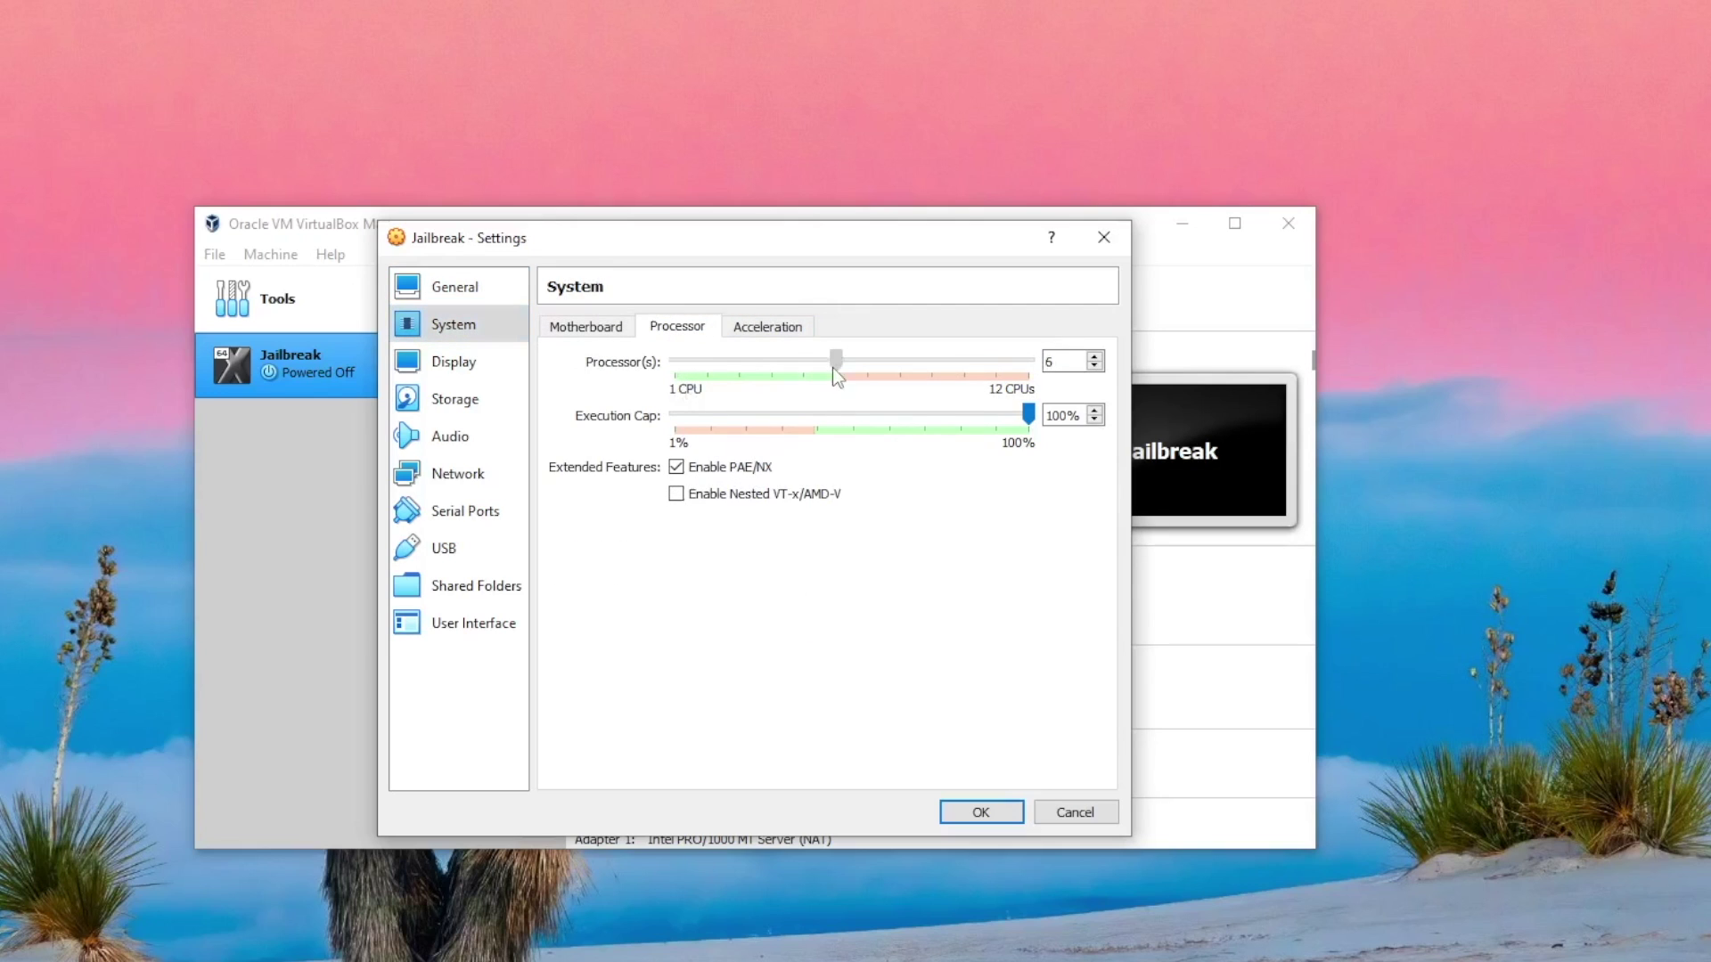
- Set the Jailbreak machine's video memory to 128 MB in its display settings
{"action": "left_click", "coordinate": [772, 337]}
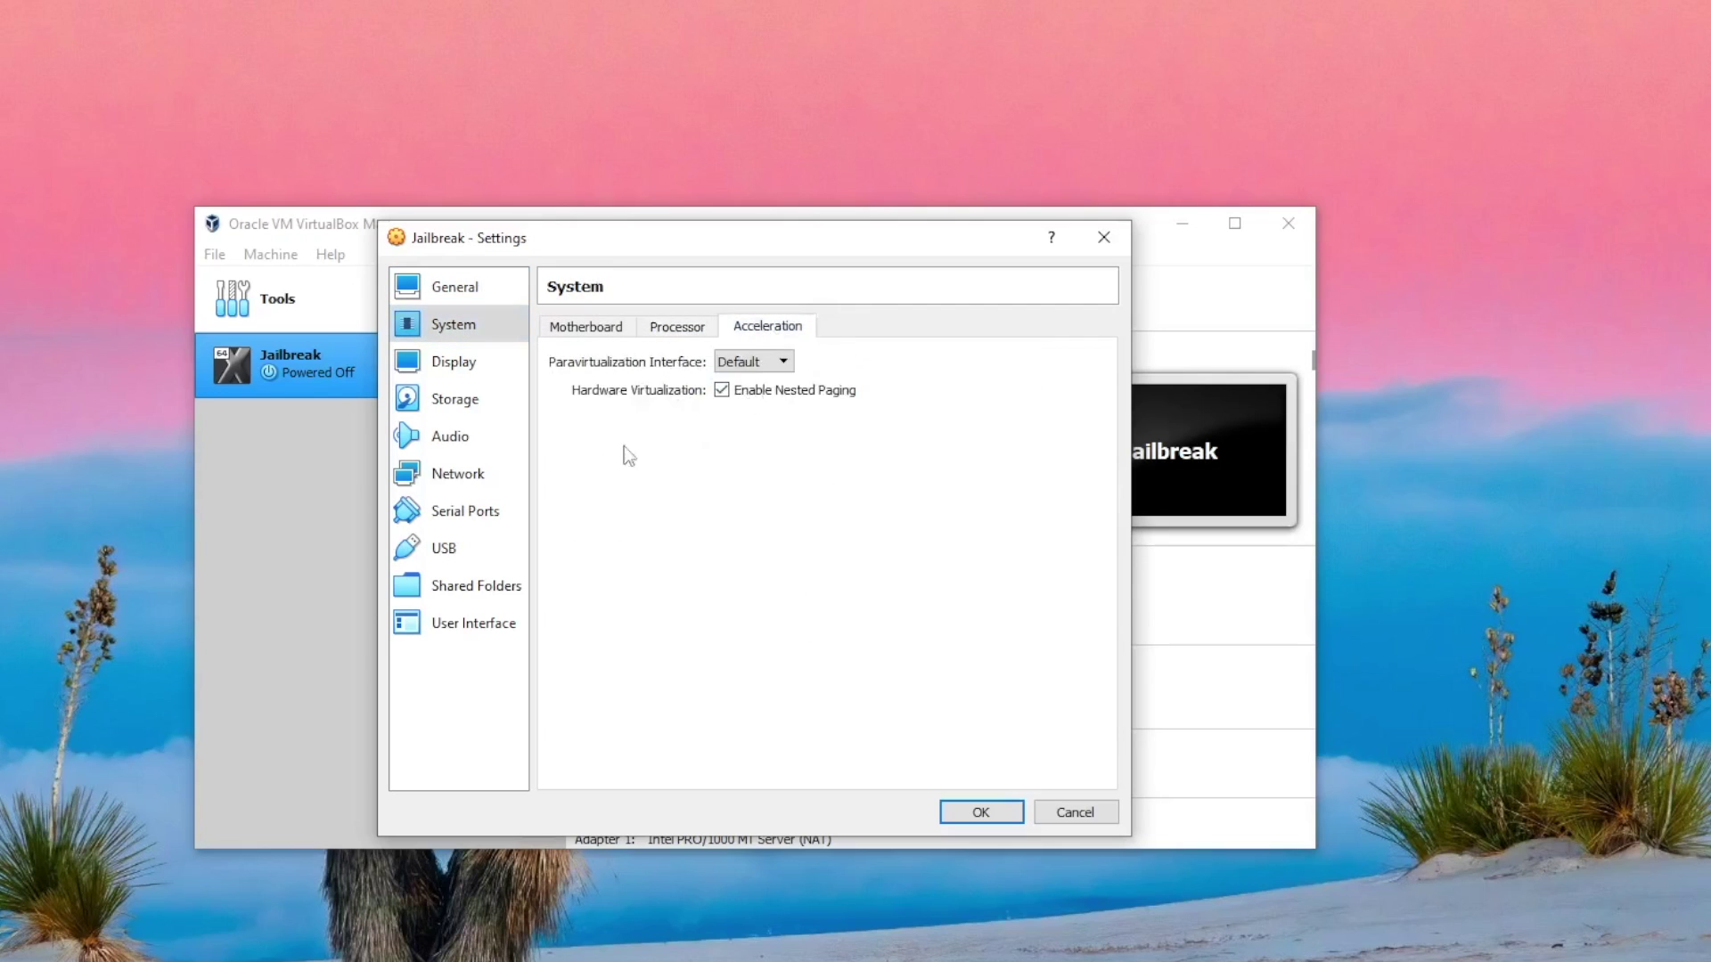
{"action": "left_click", "coordinate": [501, 372]}
{"action": "left_click_drag", "start_coordinate": [716, 360], "coordinate": [1060, 377]}
- Add an NVMe storage controller to the Jailbreak machine
{"action": "left_click", "coordinate": [463, 400]}
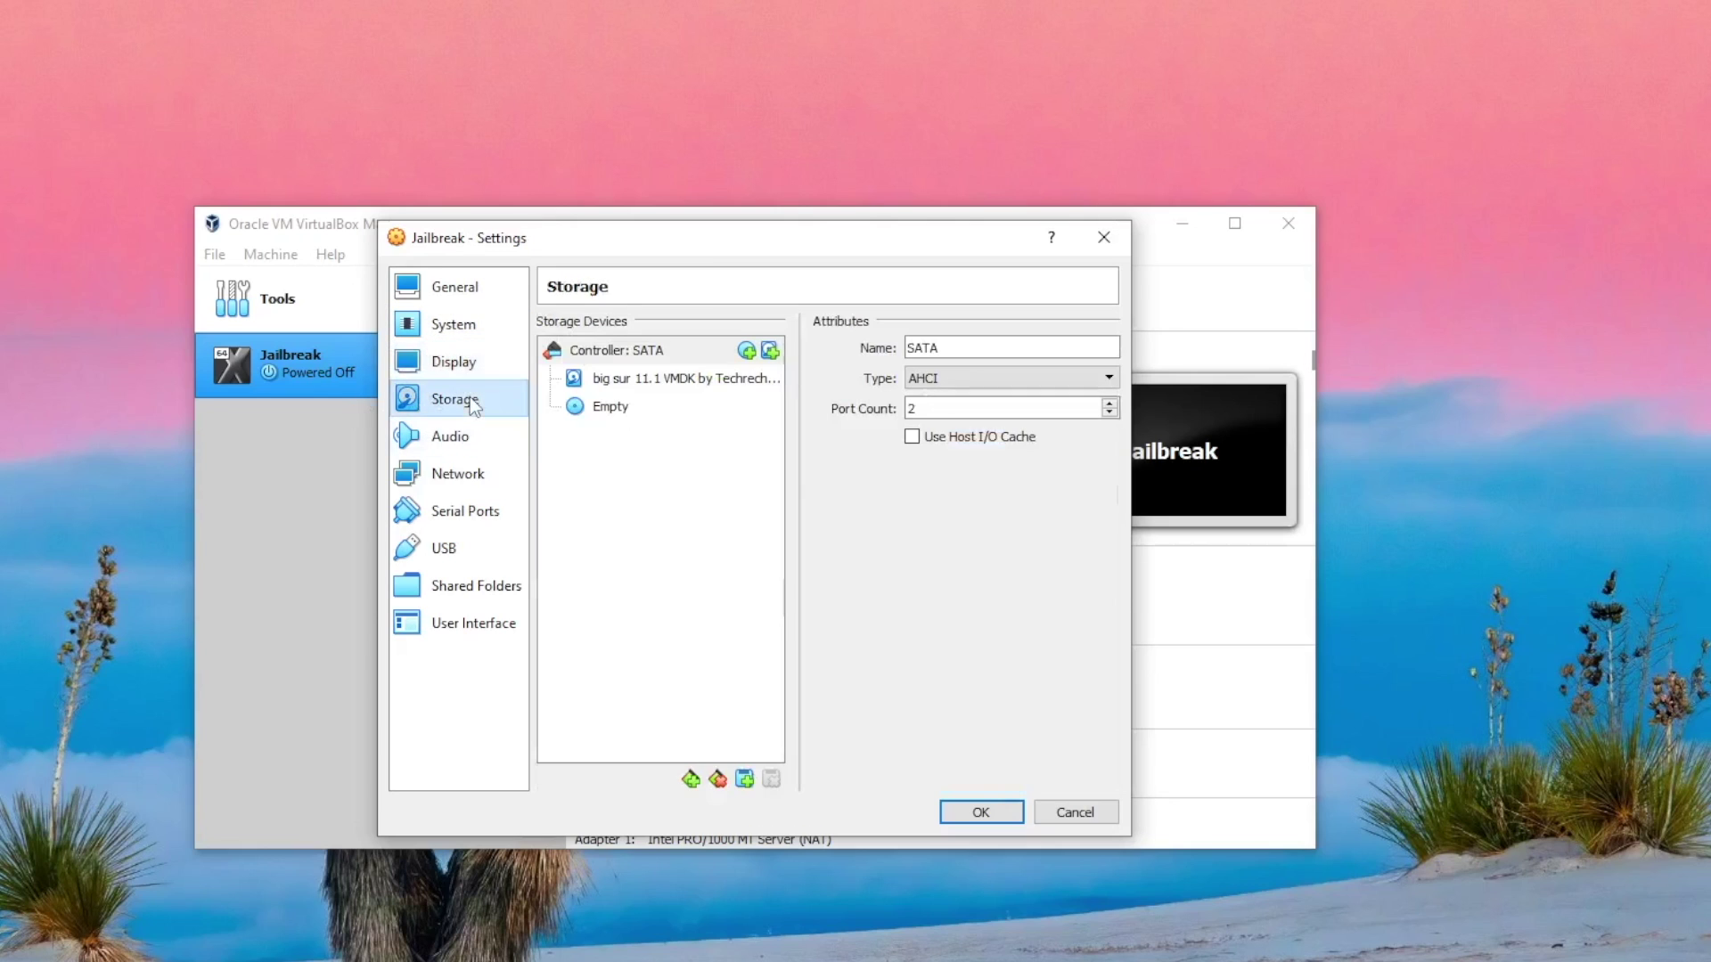
{"action": "left_click", "coordinate": [607, 410]}
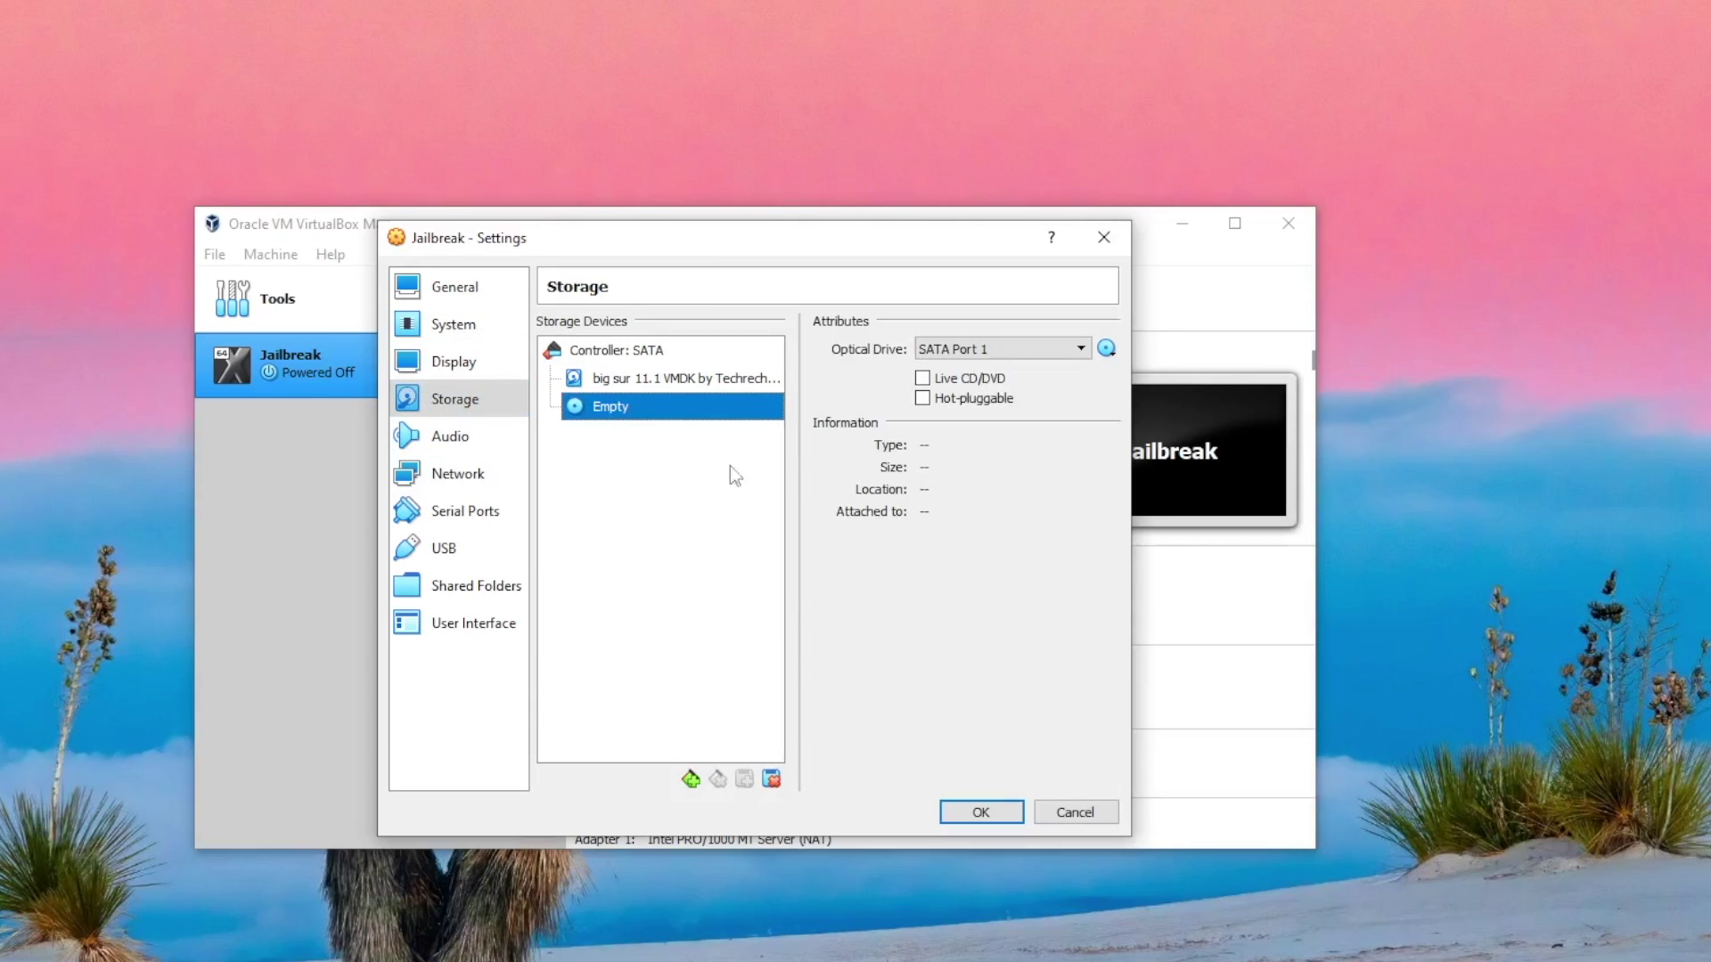
{"action": "left_click", "coordinate": [691, 780]}
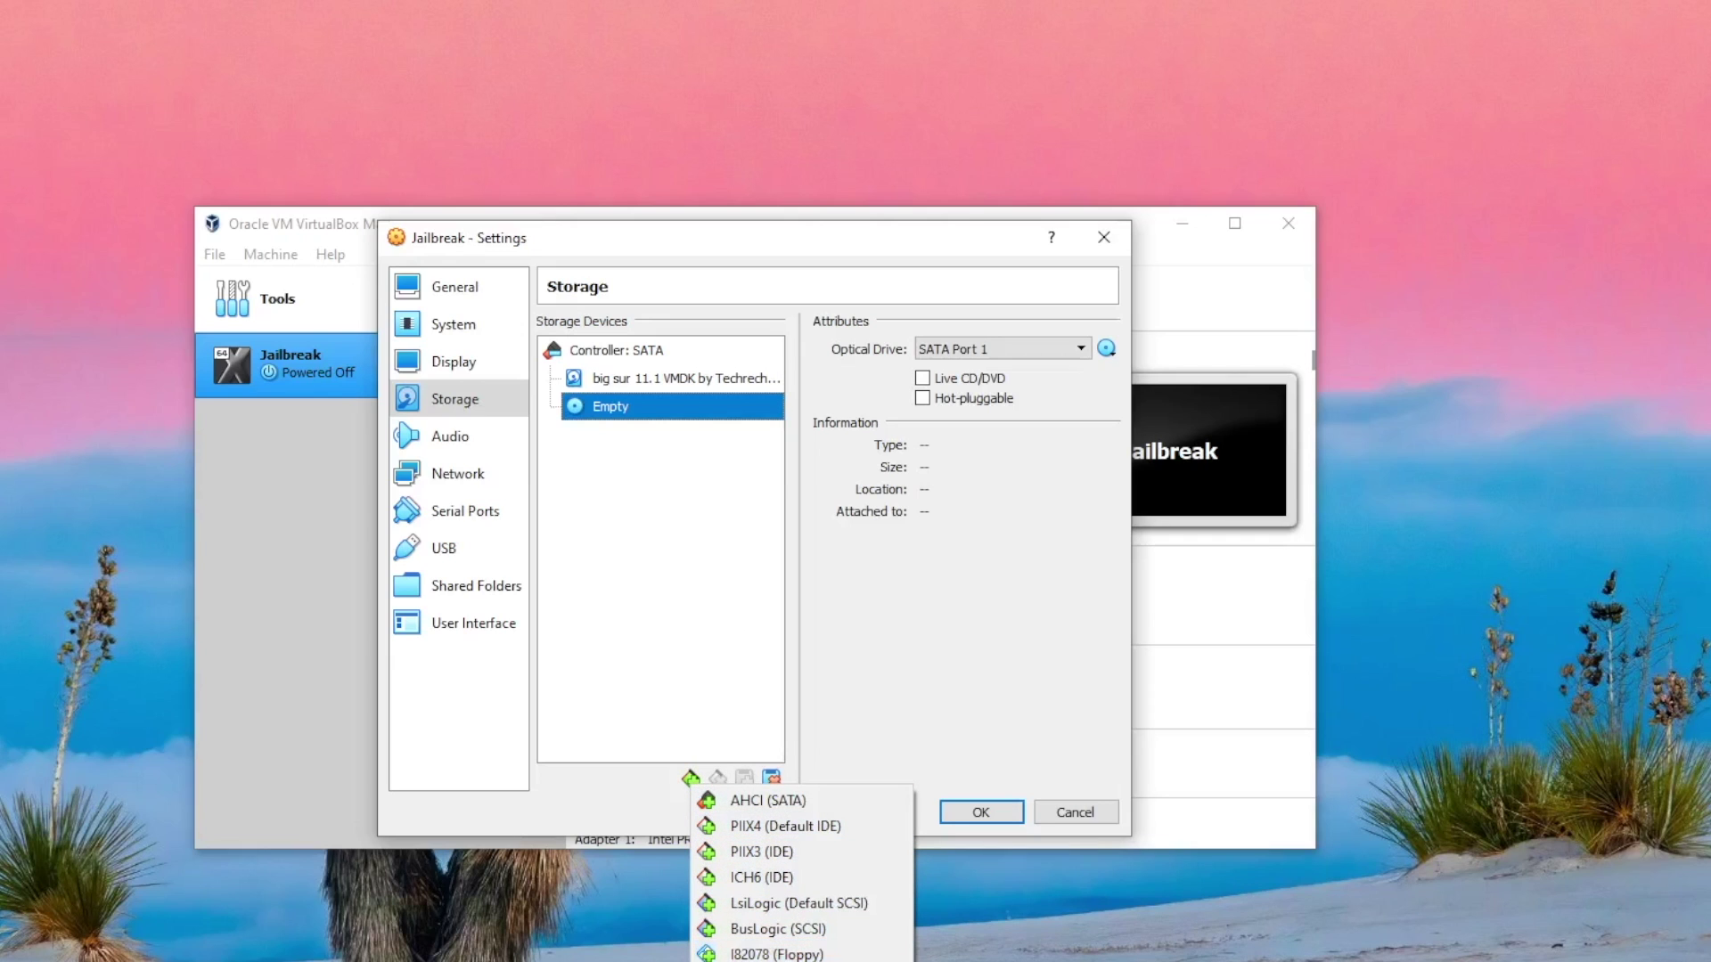
{"action": "left_click", "coordinate": [775, 958]}
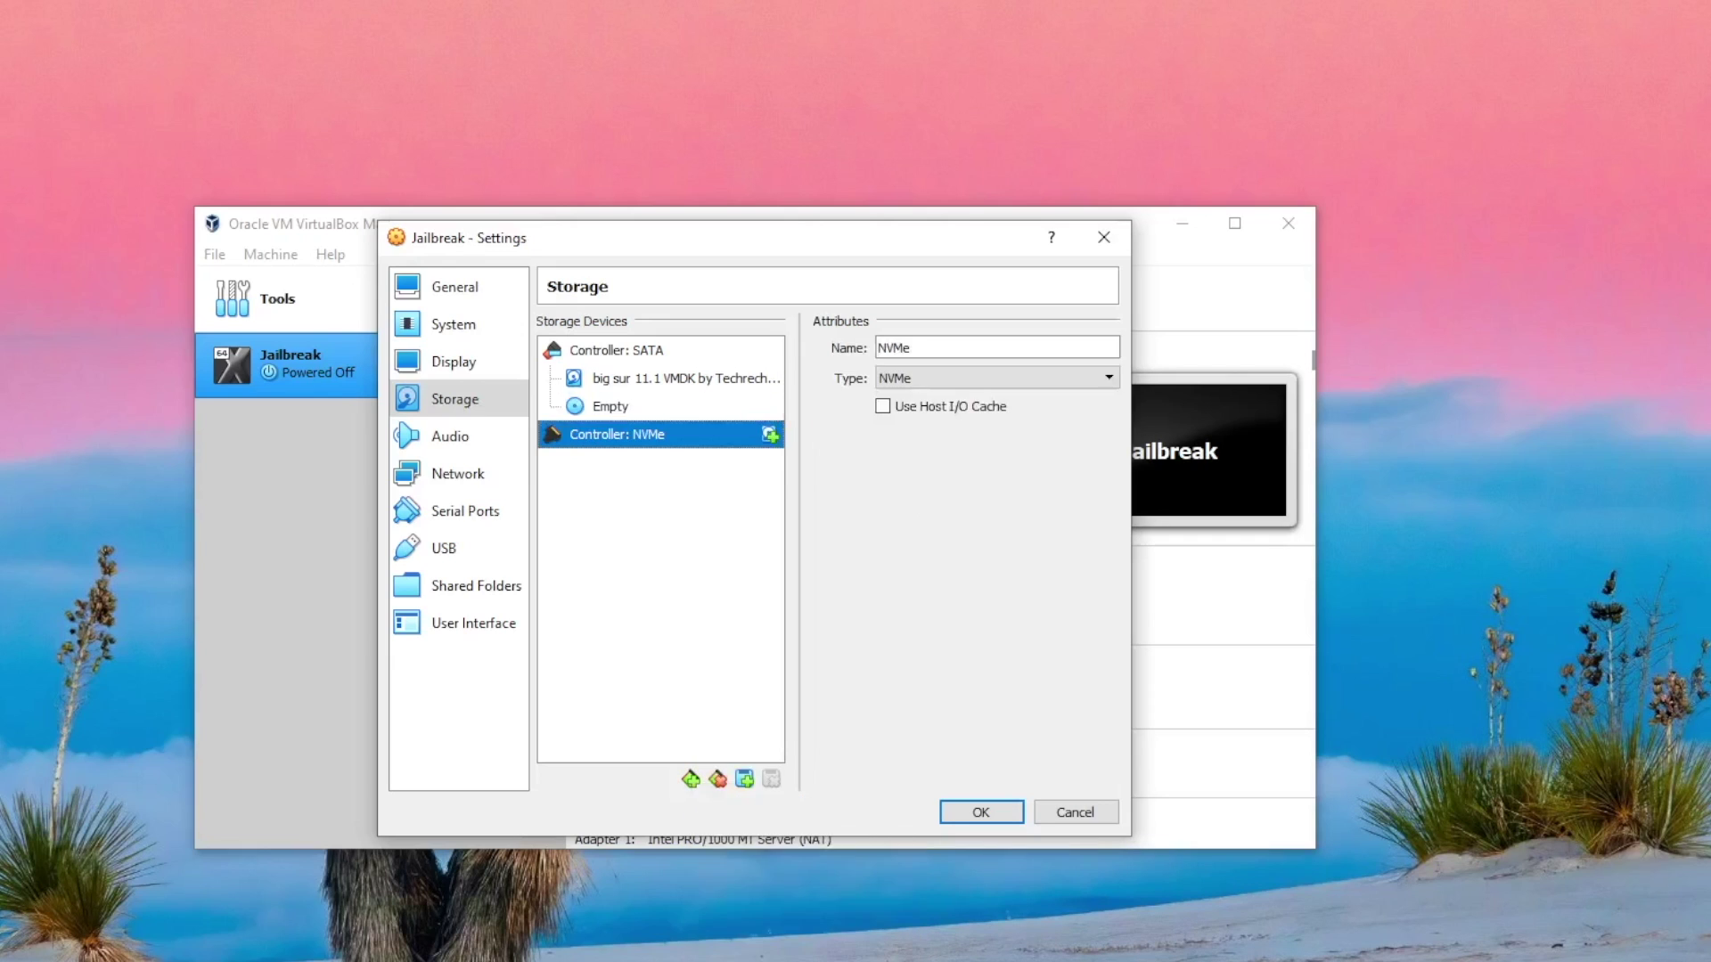
- Create a dynamically allocated VDI disk of about 70 GB, attach it to the NVMe controller, and save the machine settings
{"action": "left_click", "coordinate": [770, 435]}
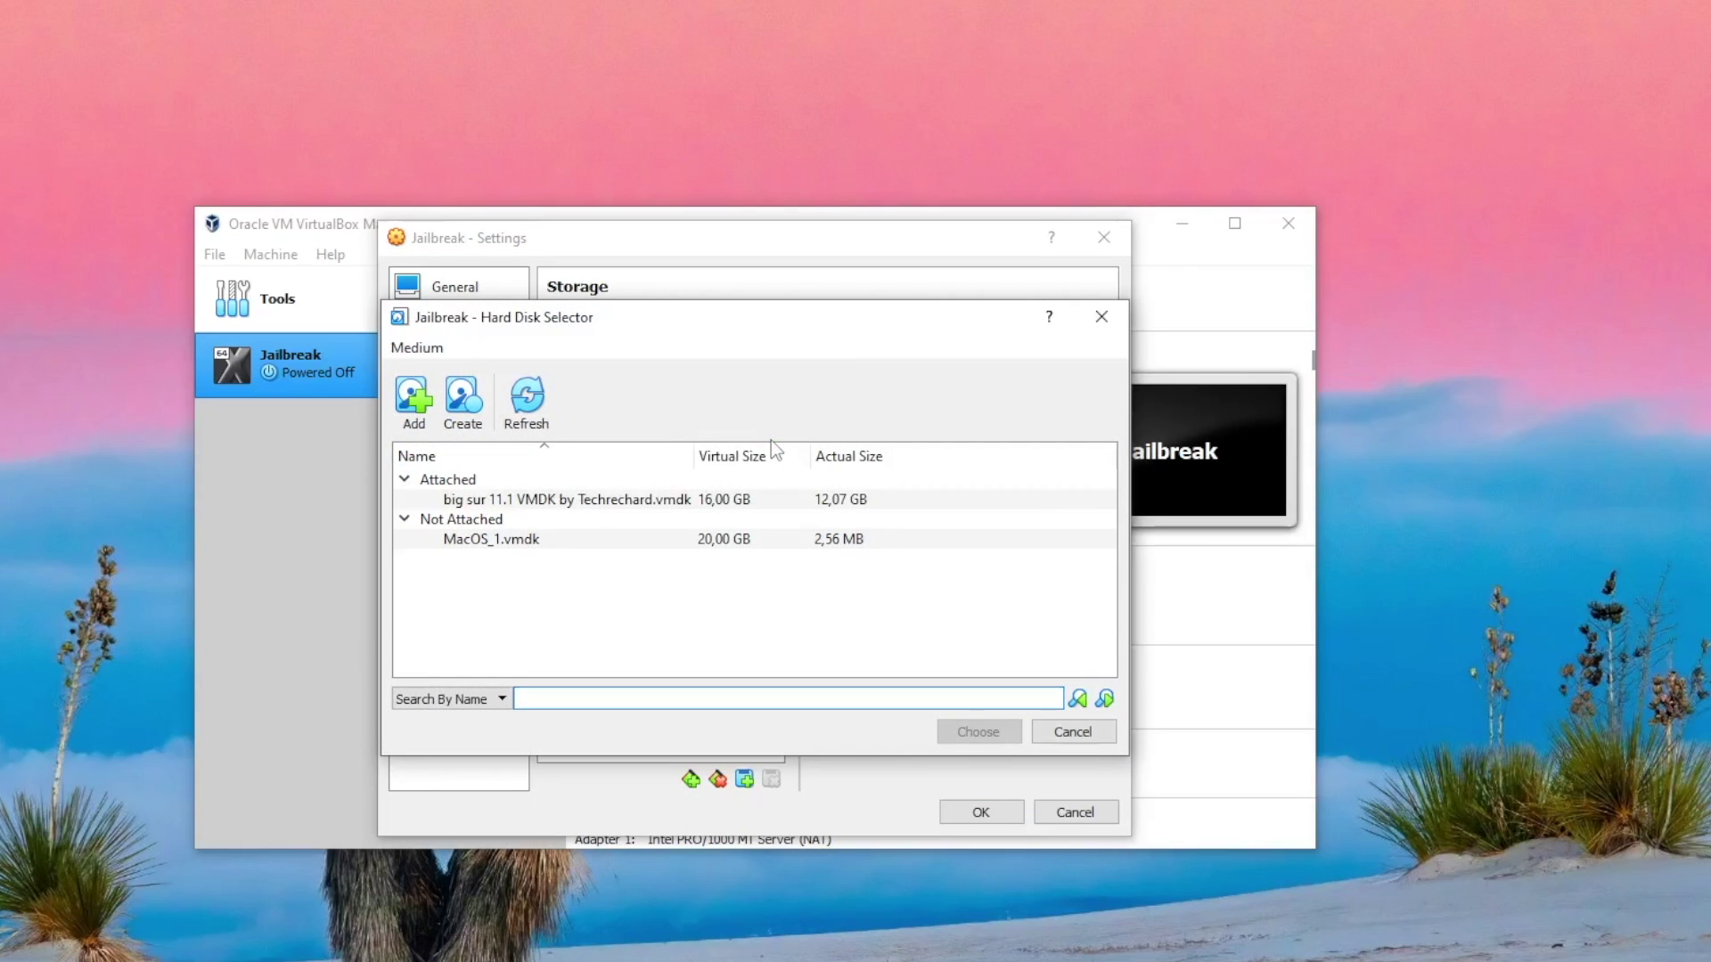
{"action": "left_click", "coordinate": [475, 429]}
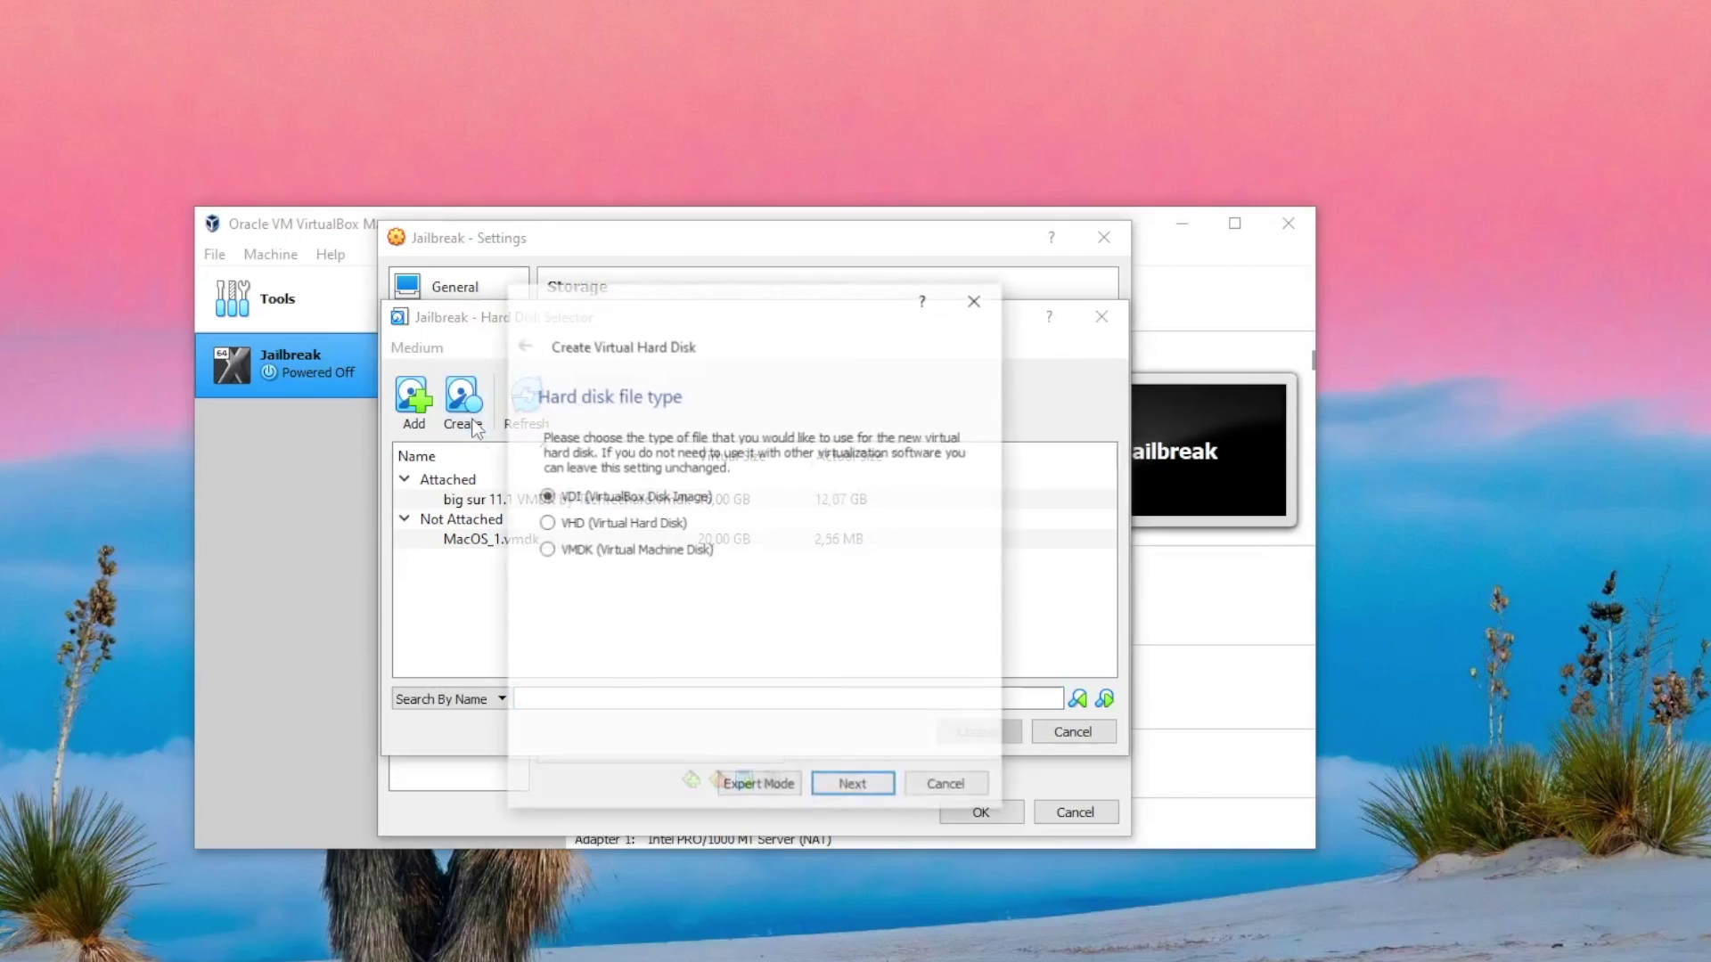
{"action": "left_click", "coordinate": [847, 788]}
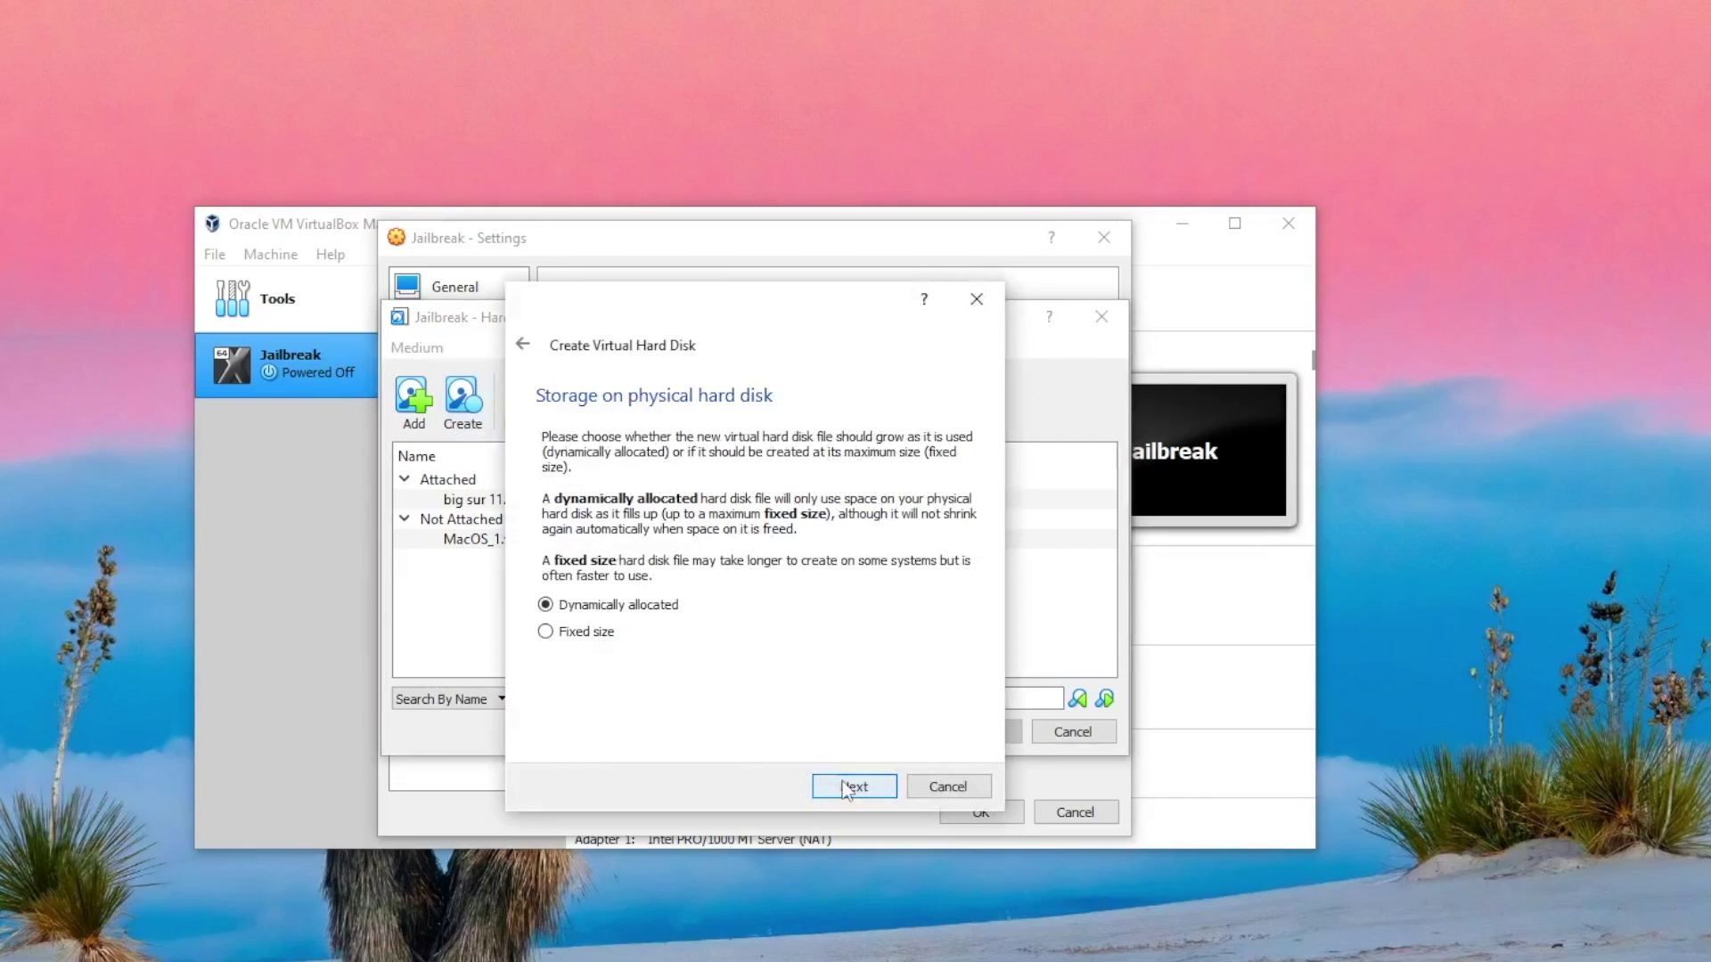
{"action": "left_click", "coordinate": [842, 785]}
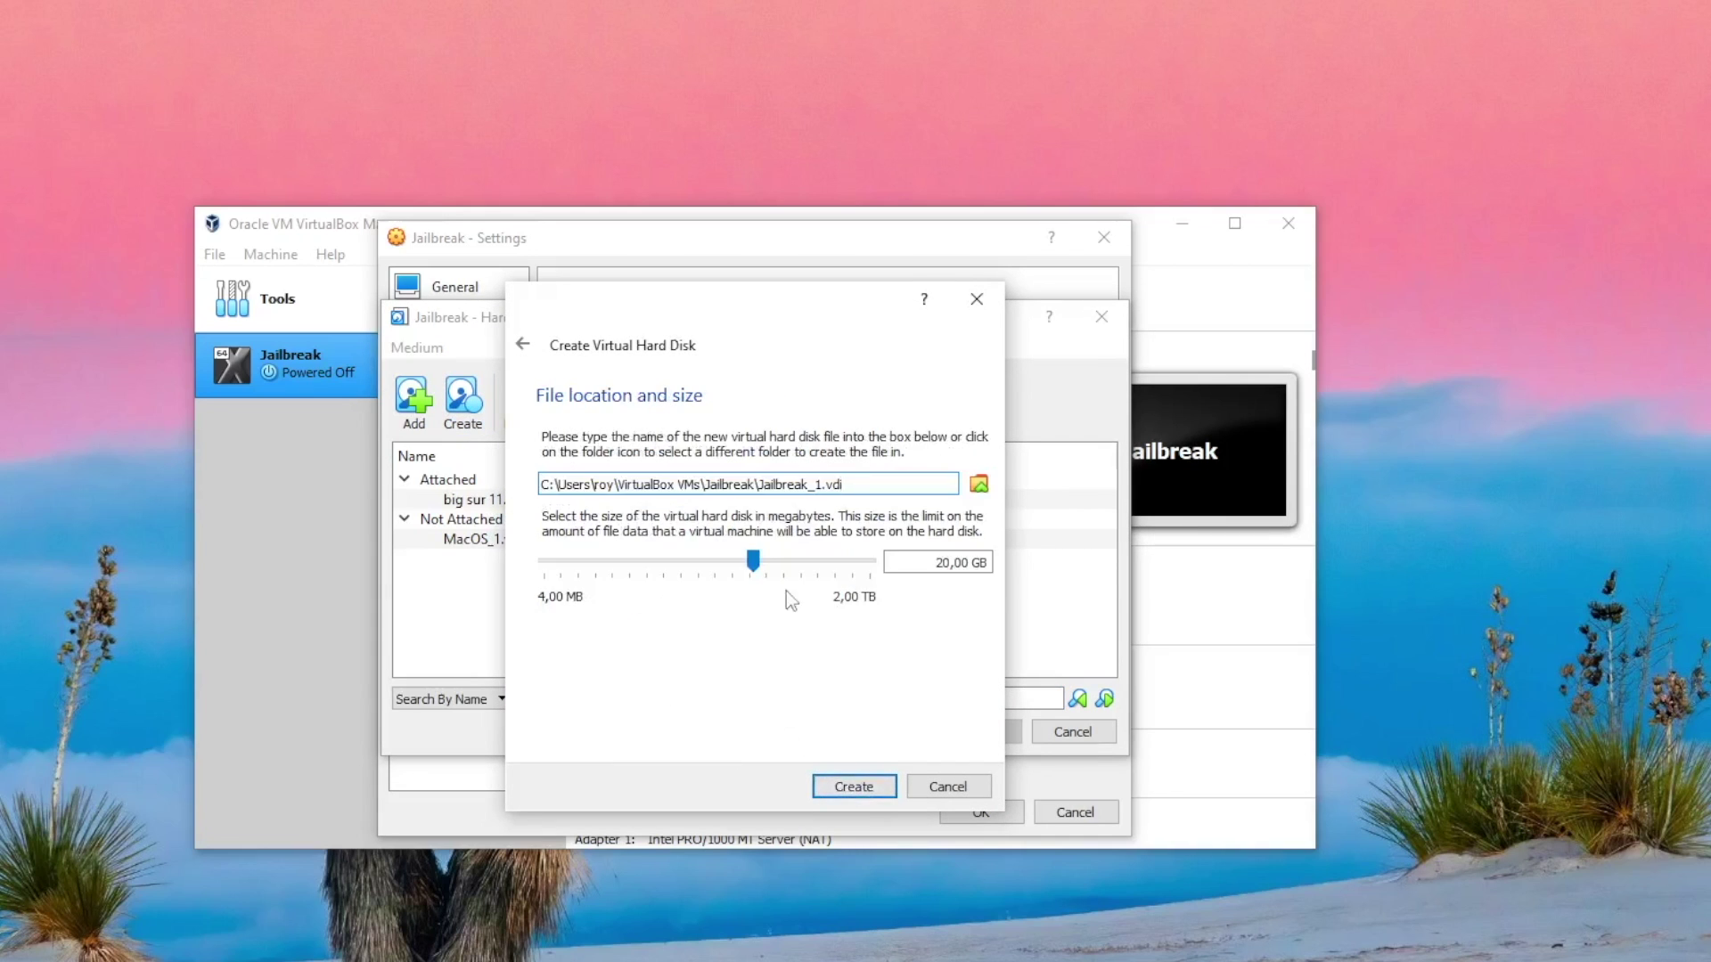
{"action": "left_click_drag", "start_coordinate": [802, 549], "coordinate": [783, 552]}
{"action": "left_click", "coordinate": [854, 788]}
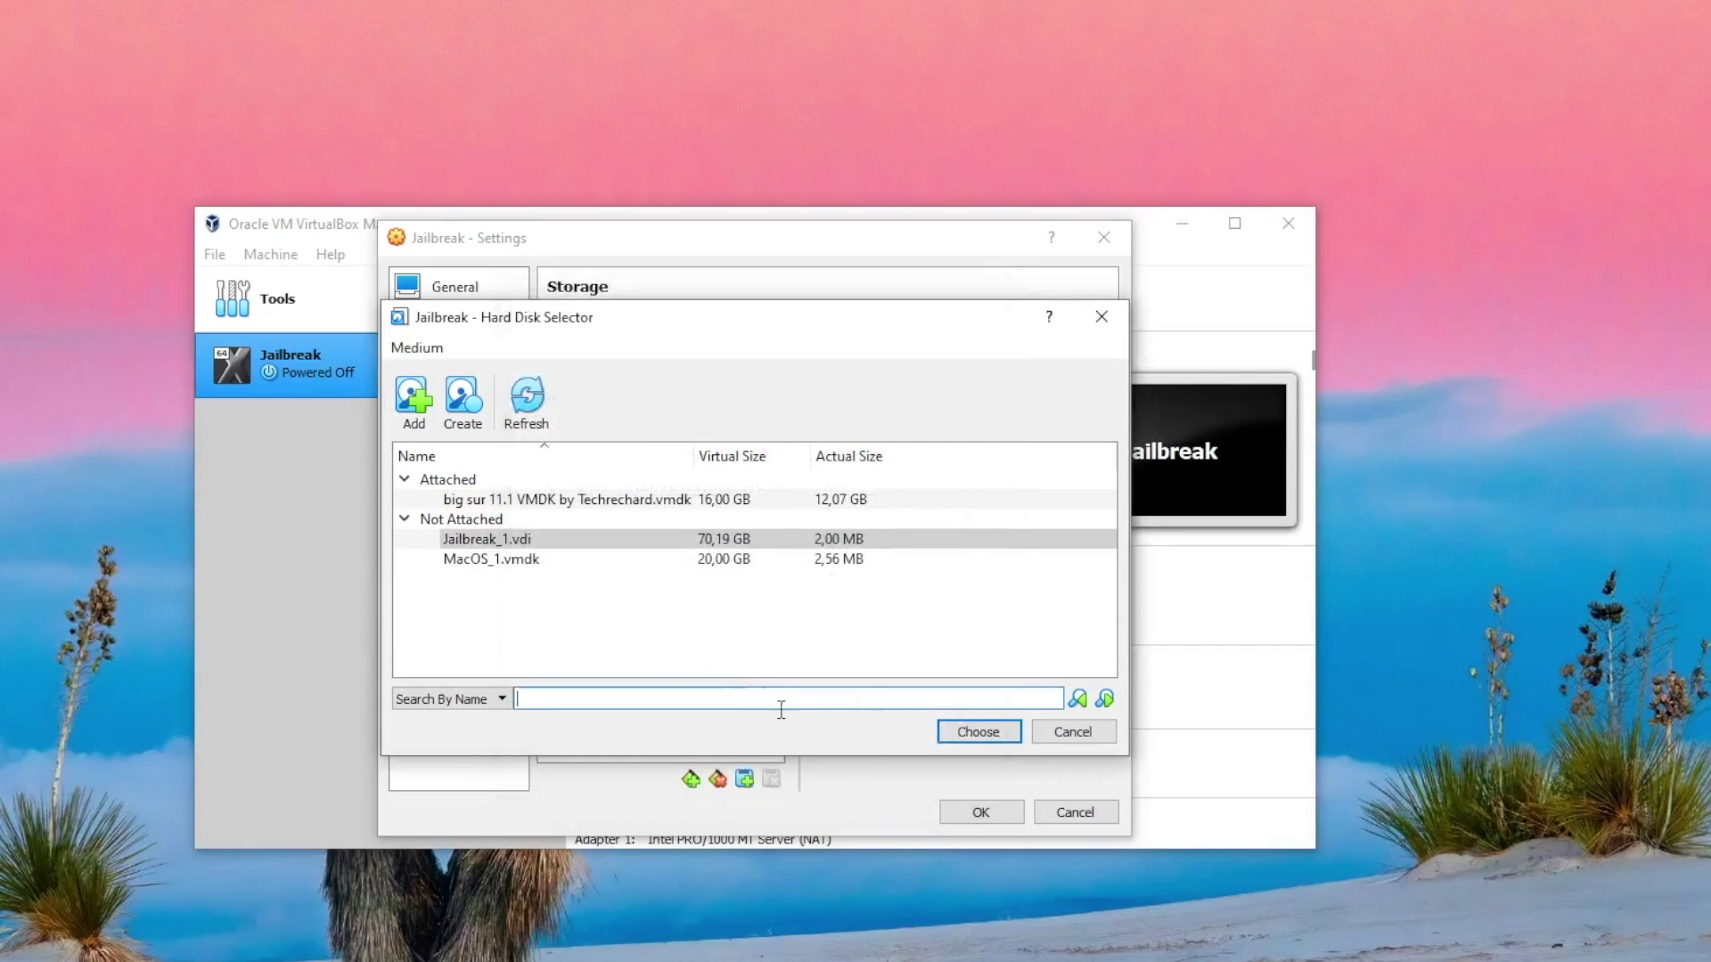
{"action": "left_click", "coordinate": [958, 731]}
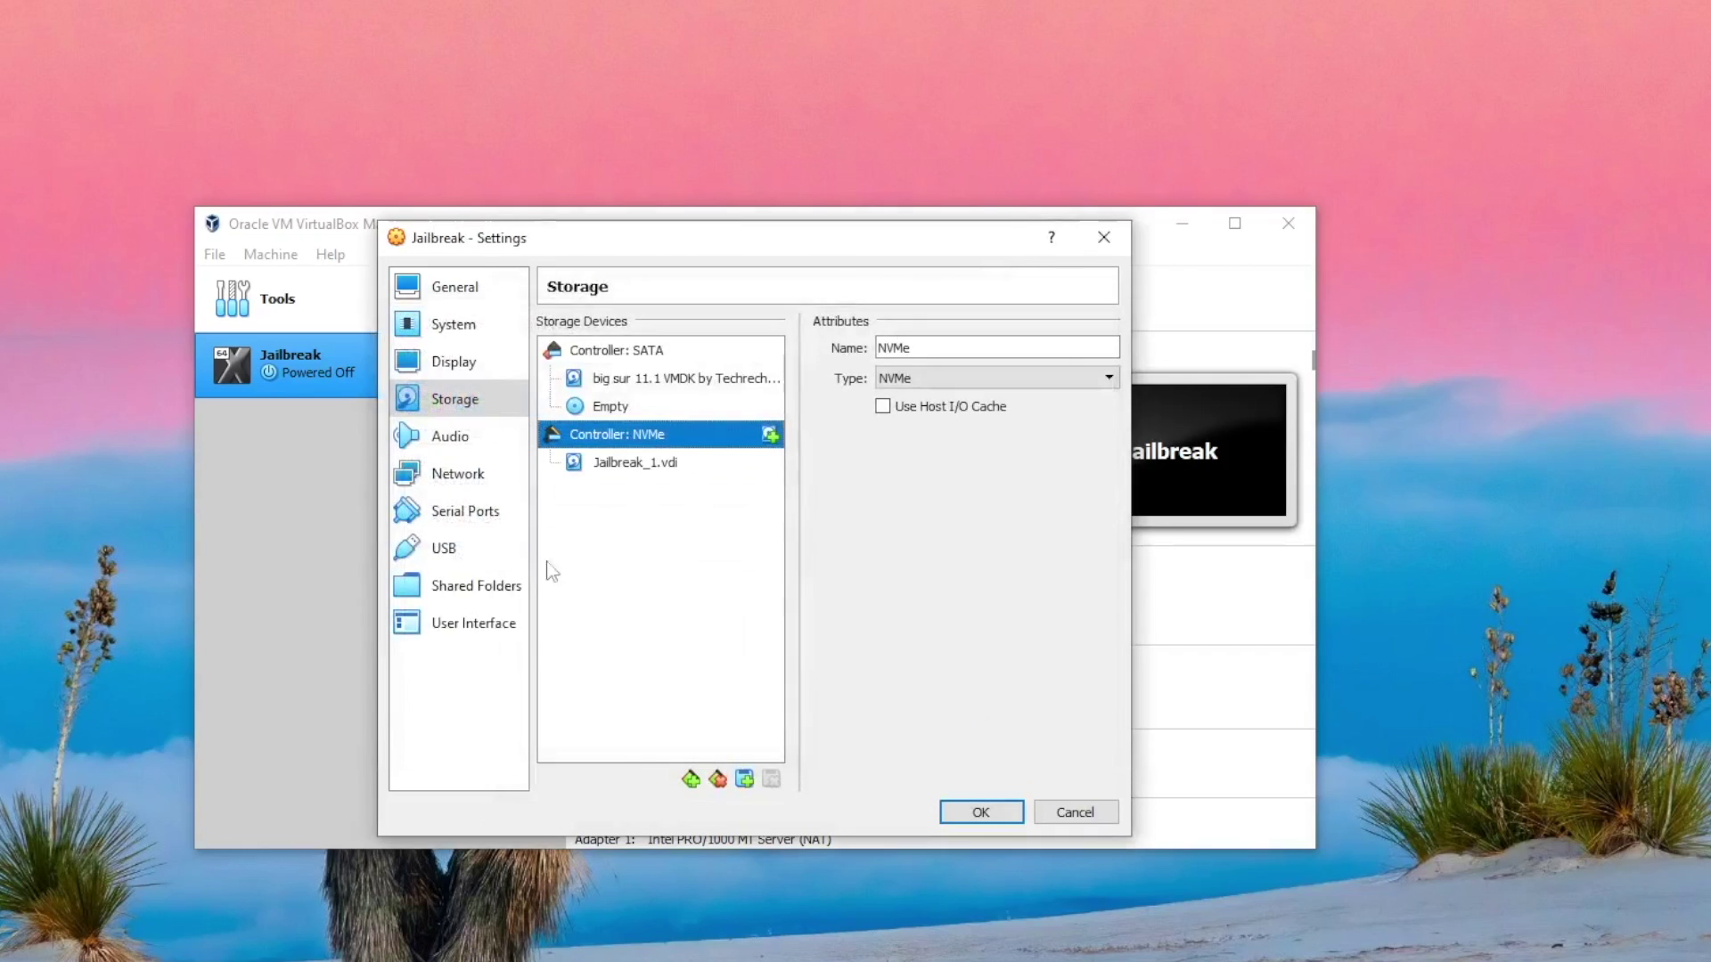
{"action": "left_click", "coordinate": [985, 813]}
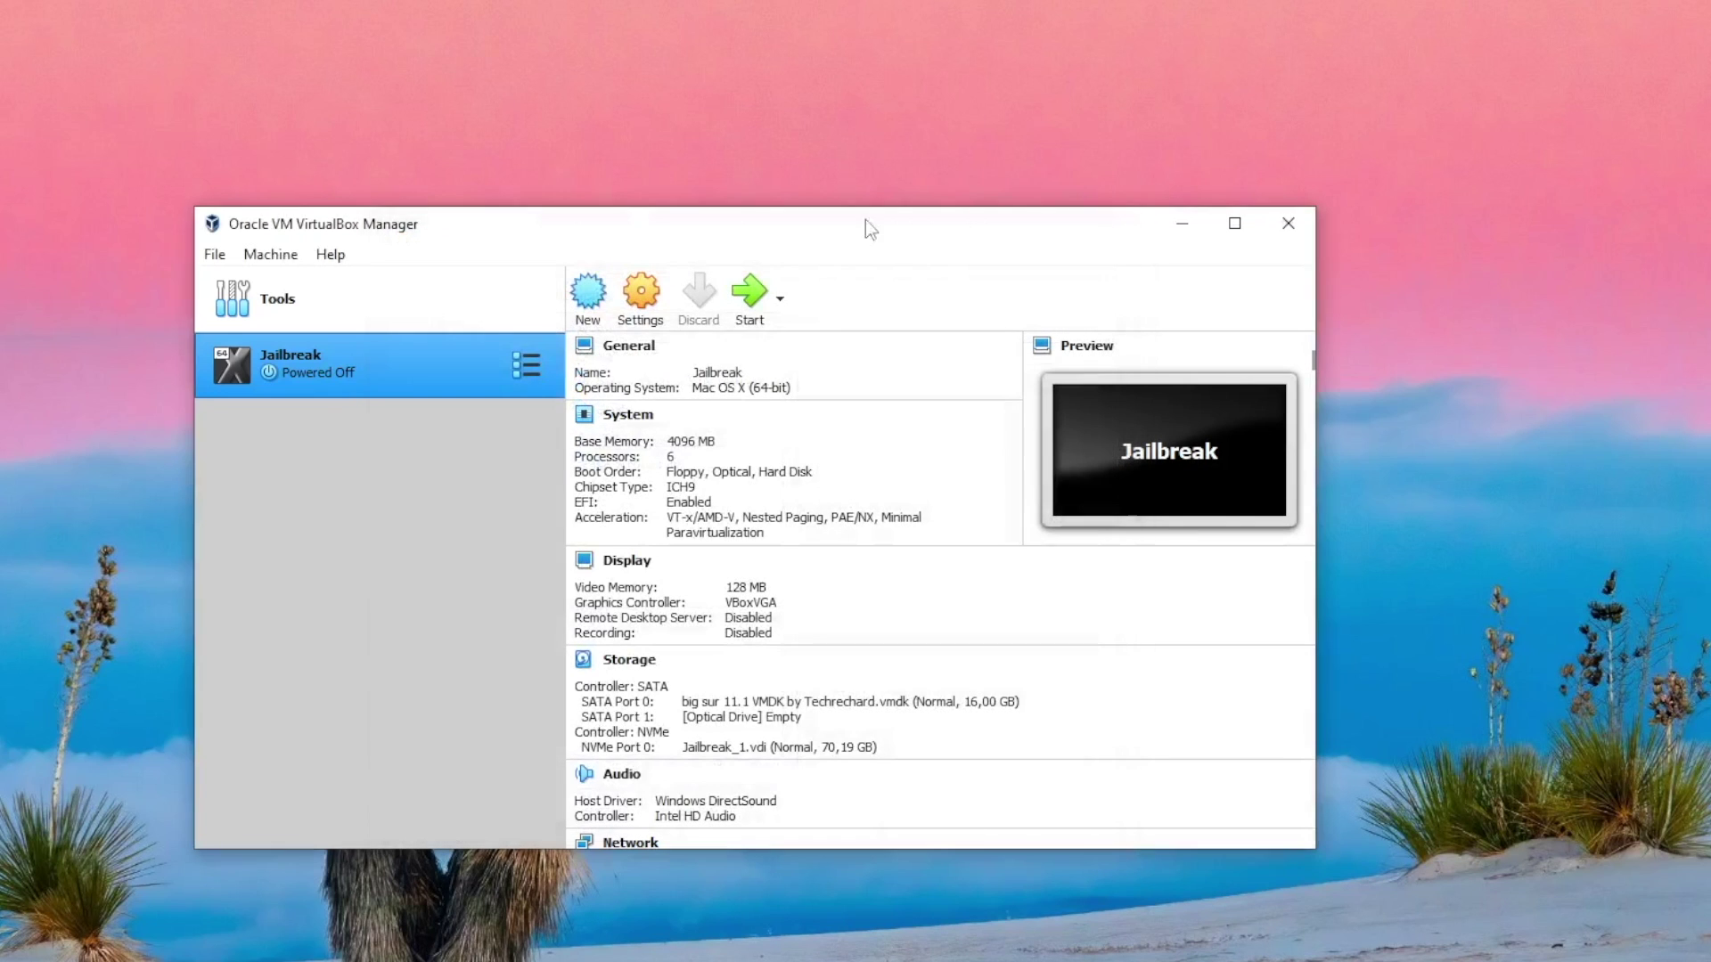
{"action": "left_click_drag", "start_coordinate": [854, 224], "coordinate": [934, 167]}
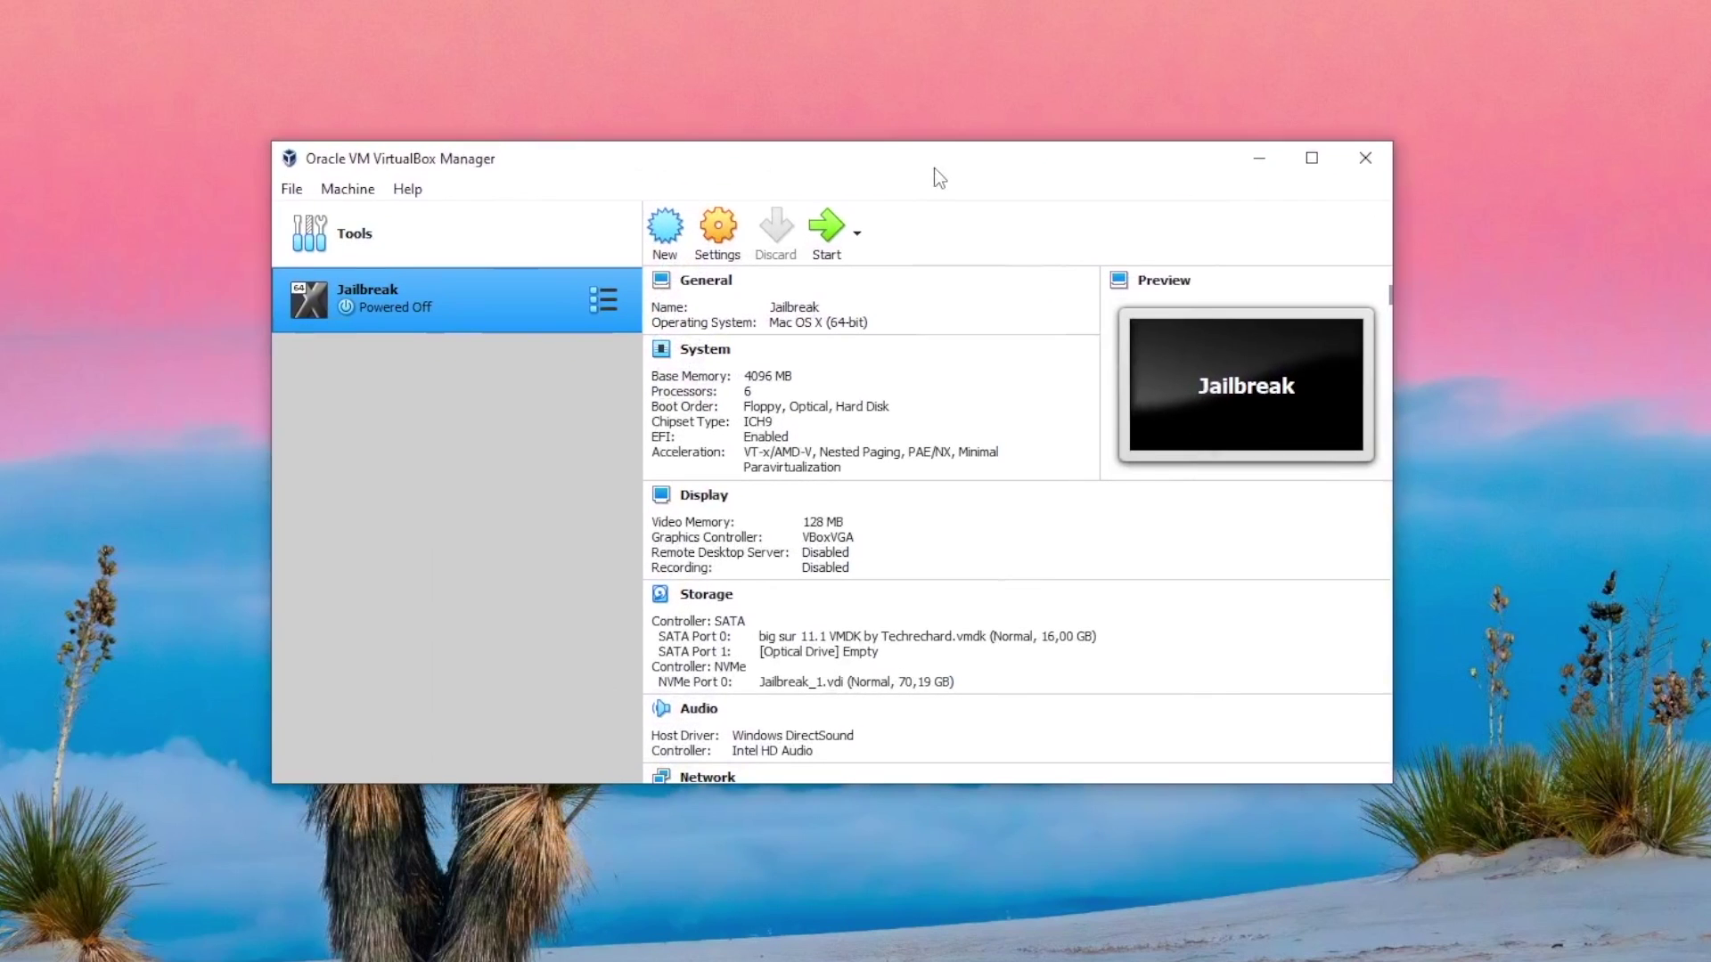
- Add a blank USB device filter and a filter for the connected Apple iPhone to the Jailbreak machine, and save its settings
{"action": "left_click", "coordinate": [718, 229]}
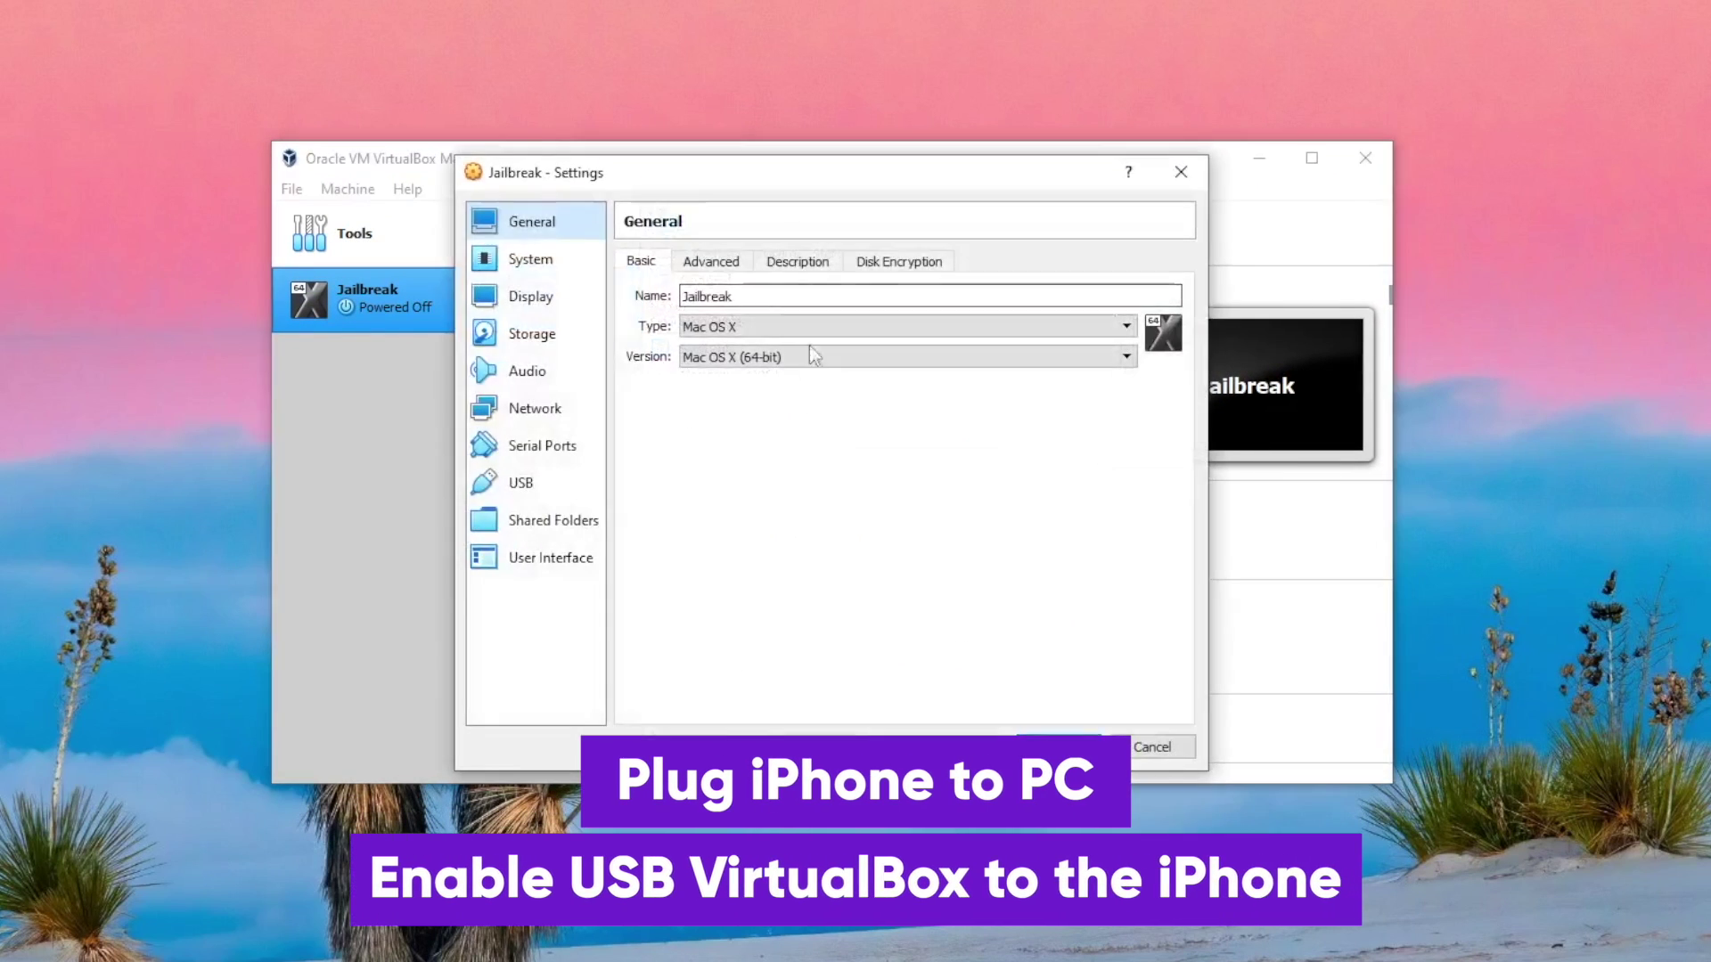
{"action": "left_click", "coordinate": [552, 477]}
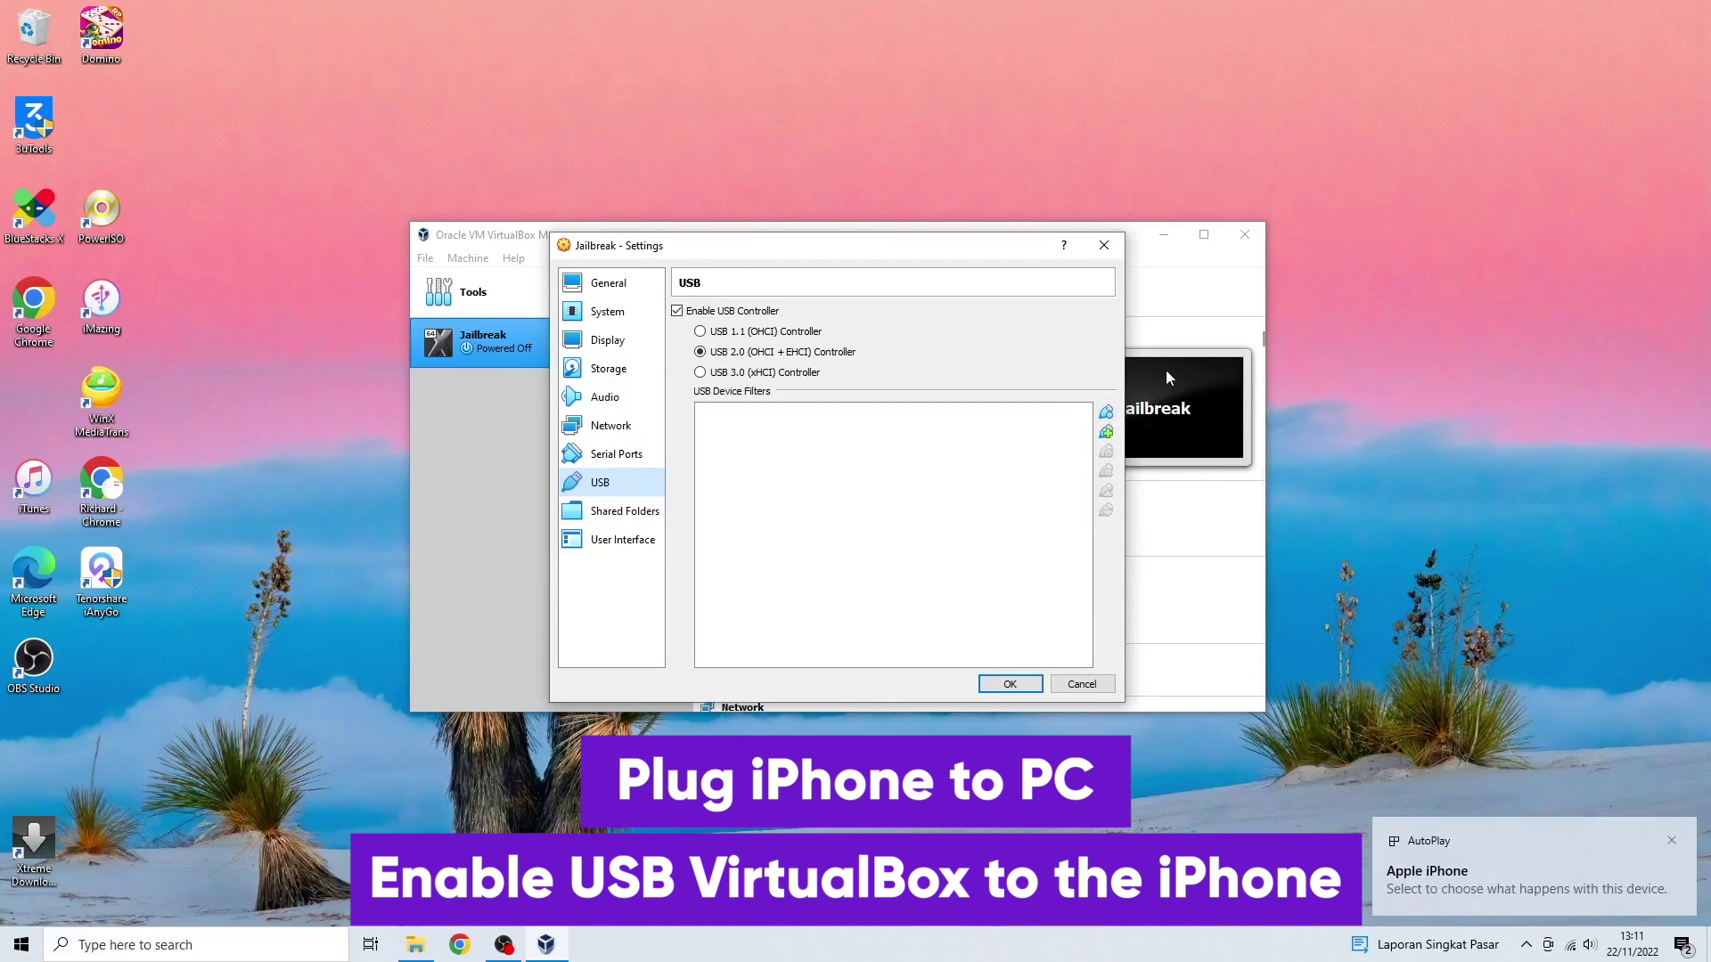
{"action": "left_click", "coordinate": [1106, 433]}
{"action": "left_click", "coordinate": [1109, 415]}
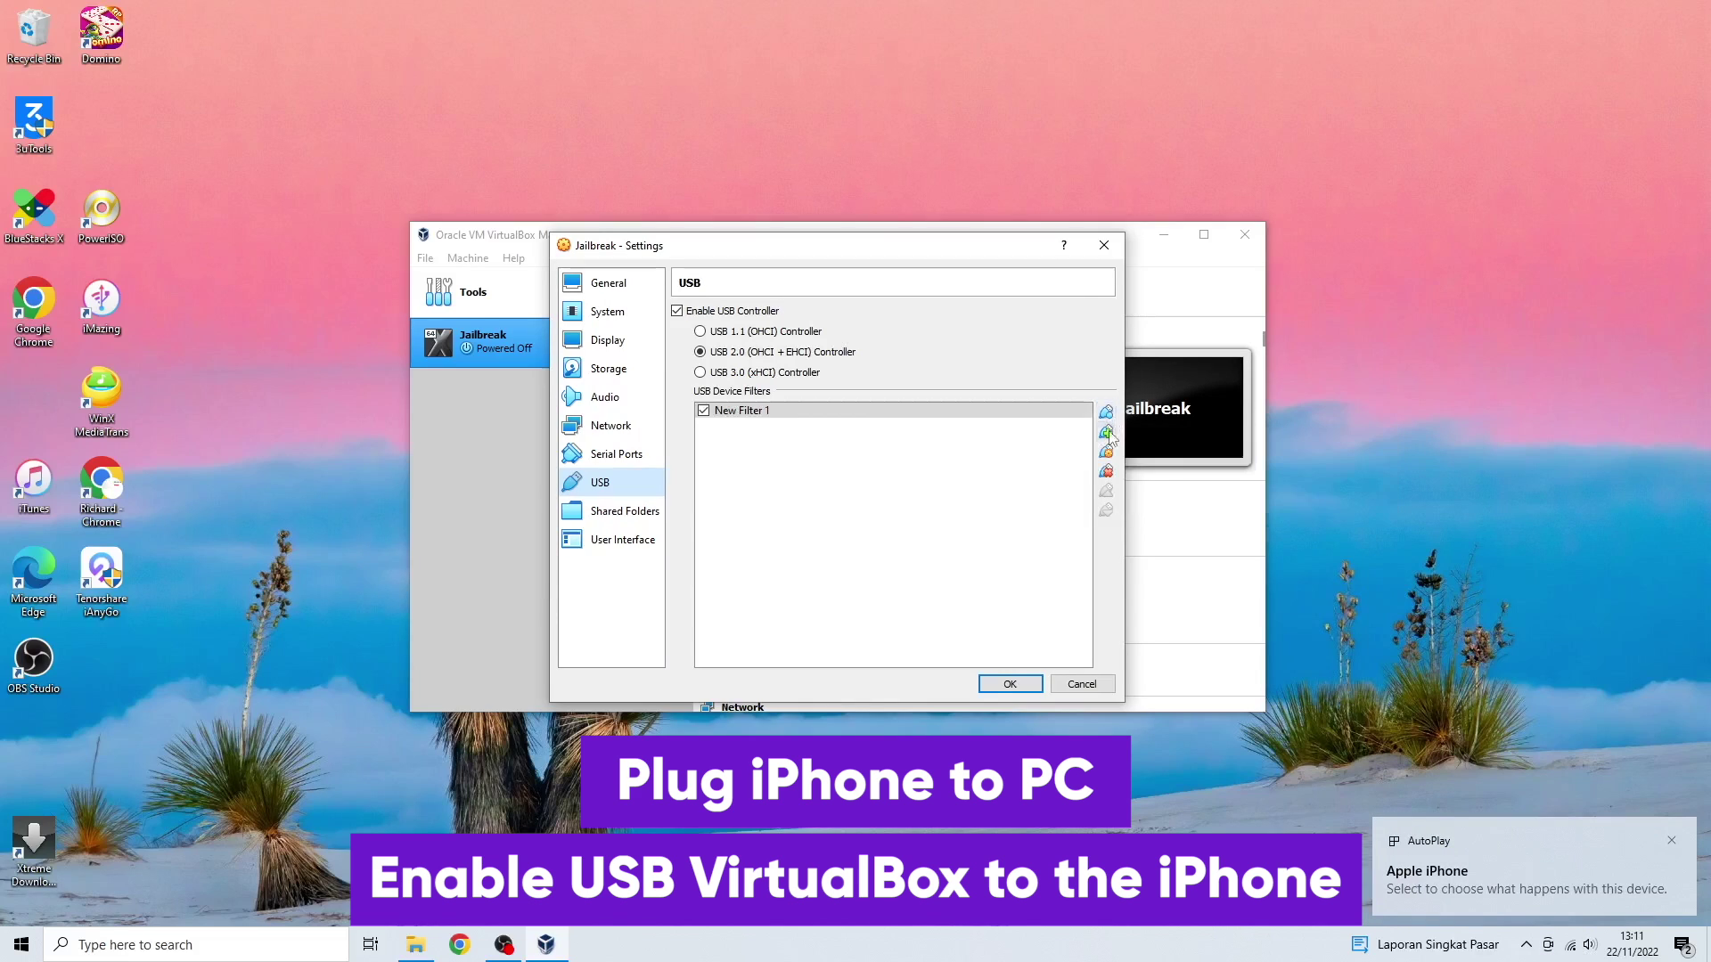
{"action": "left_click", "coordinate": [1106, 451]}
{"action": "key", "text": "Return"}
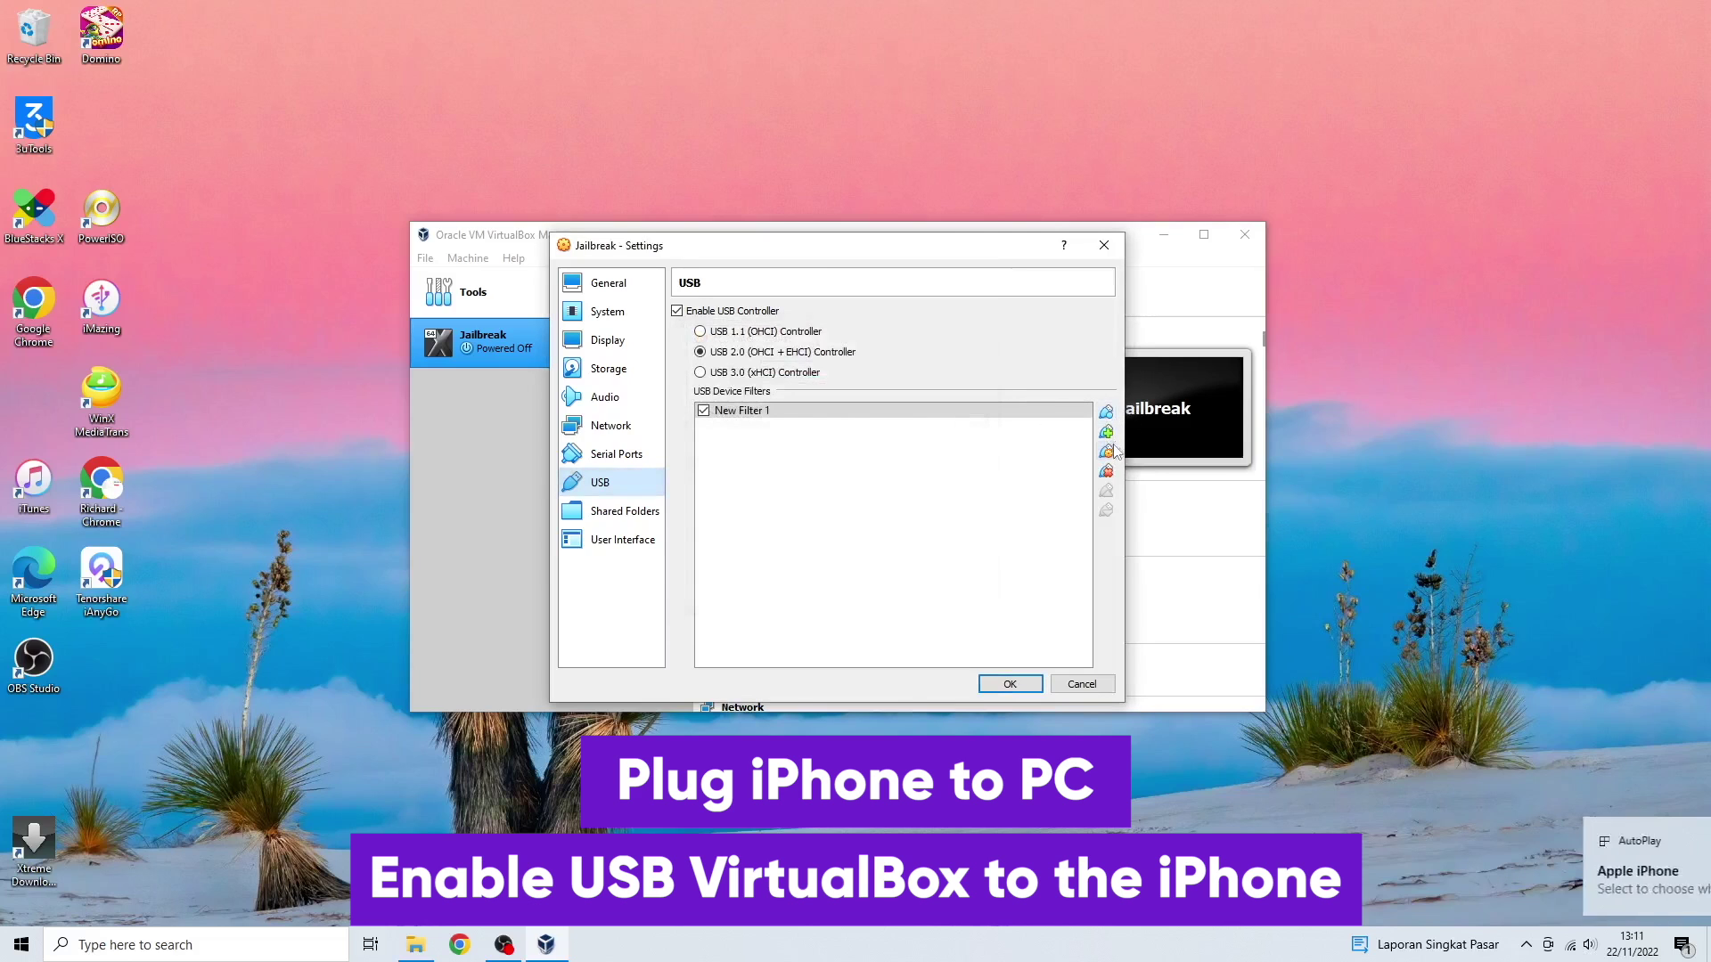
{"action": "left_click", "coordinate": [1106, 433]}
{"action": "left_click", "coordinate": [1179, 505]}
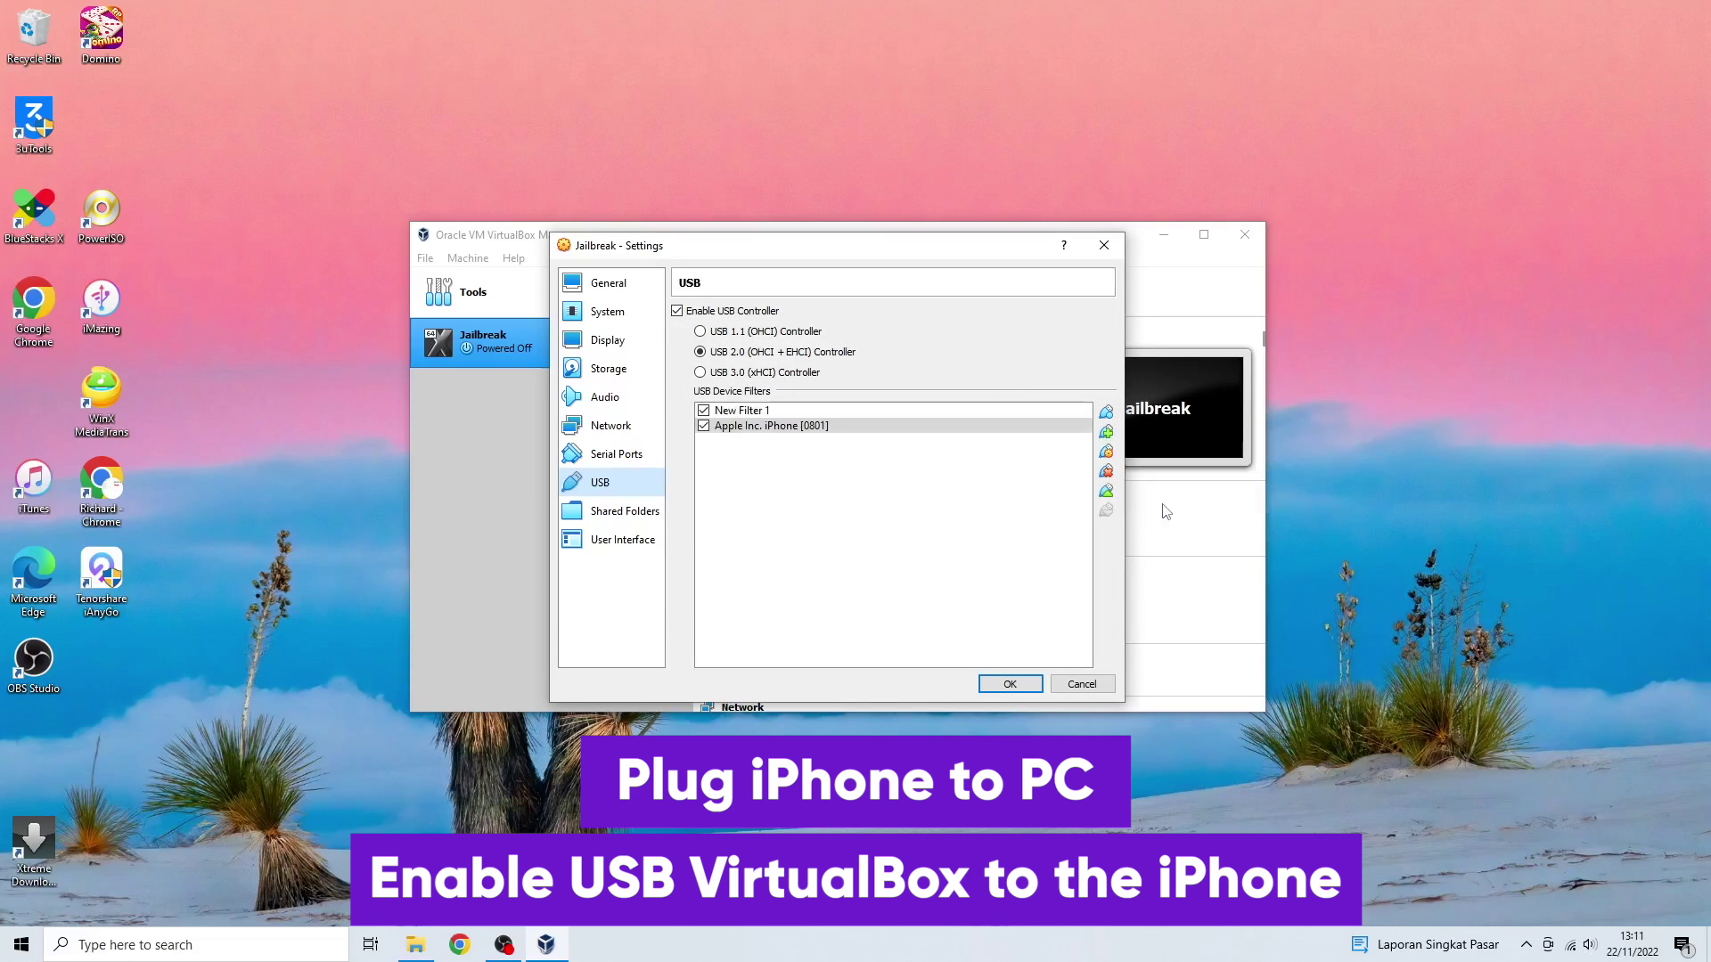
{"action": "left_click", "coordinate": [1010, 684]}
- Open Command Prompt as administrator from a Windows search
{"action": "key", "text": "super"}
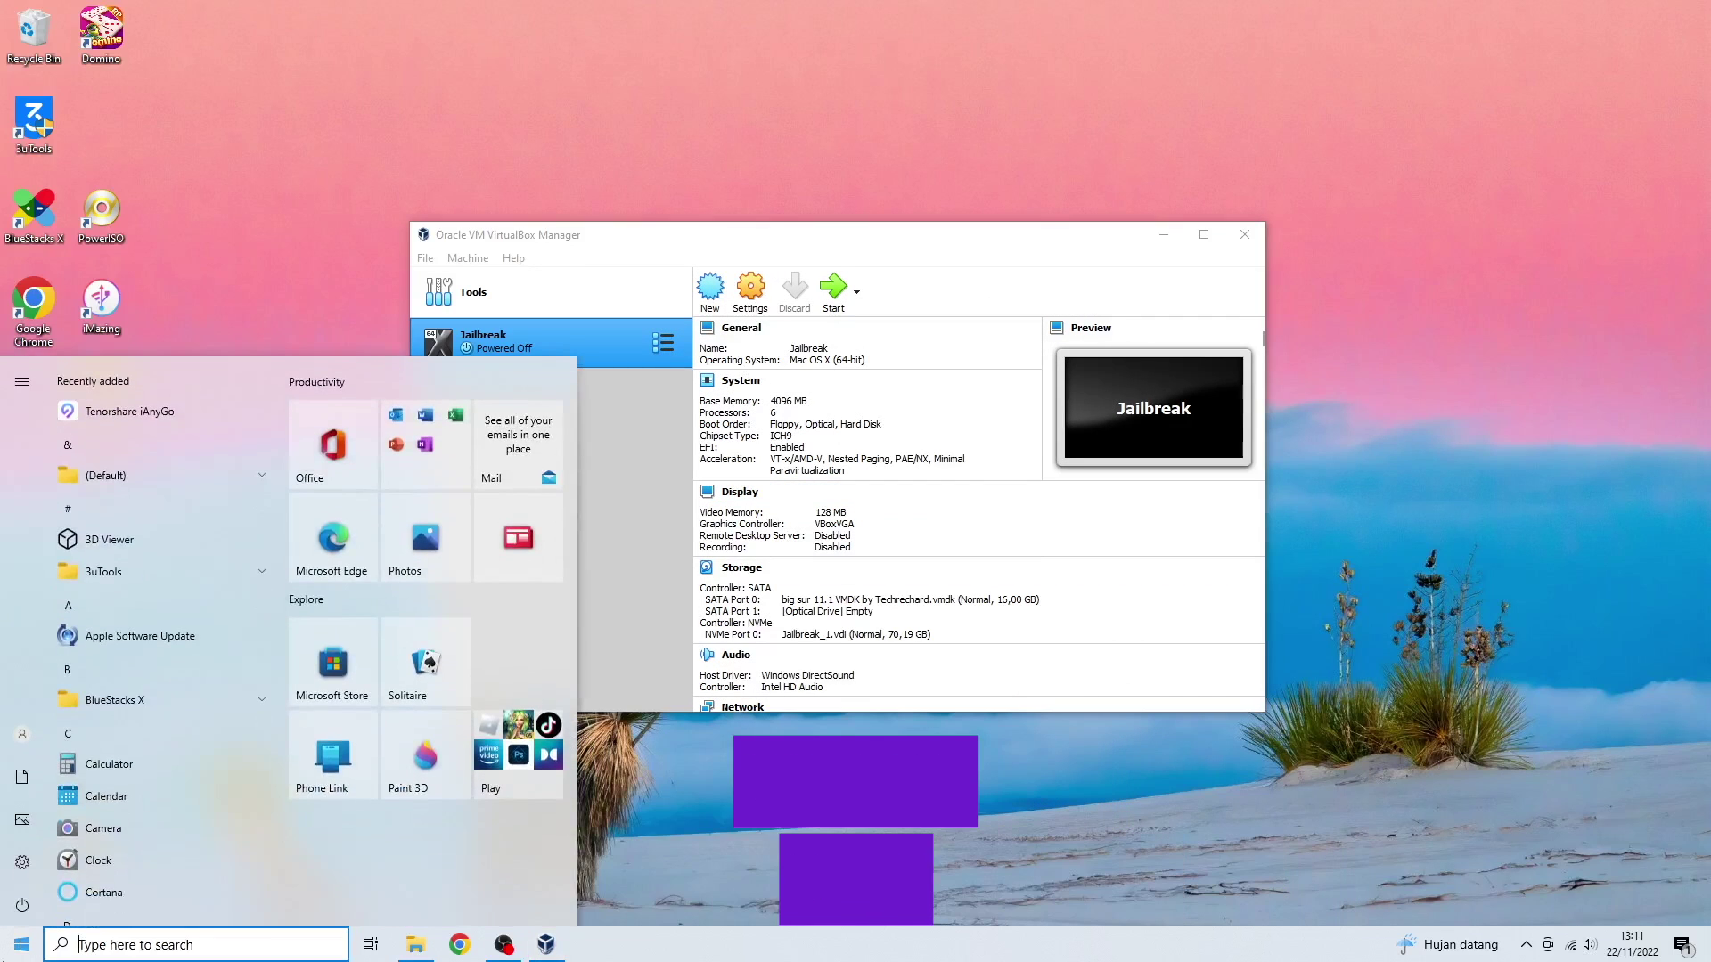
{"action": "type", "text": "com"}
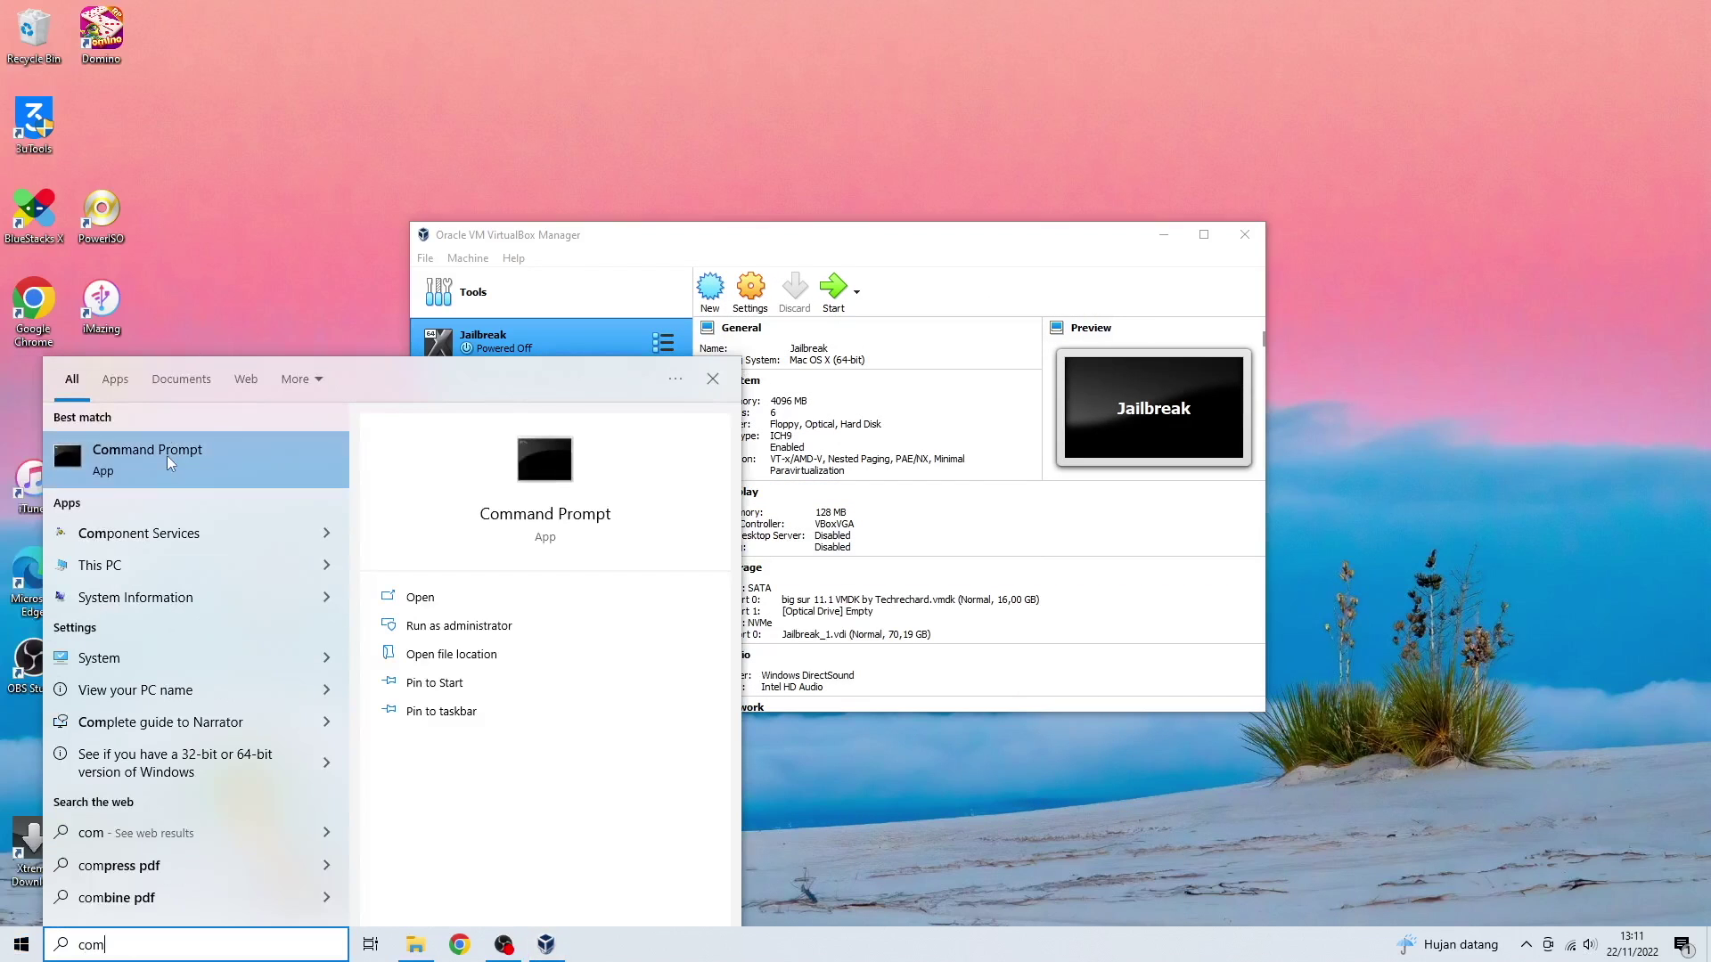
{"action": "right_click", "coordinate": [179, 460]}
{"action": "left_click", "coordinate": [189, 474]}
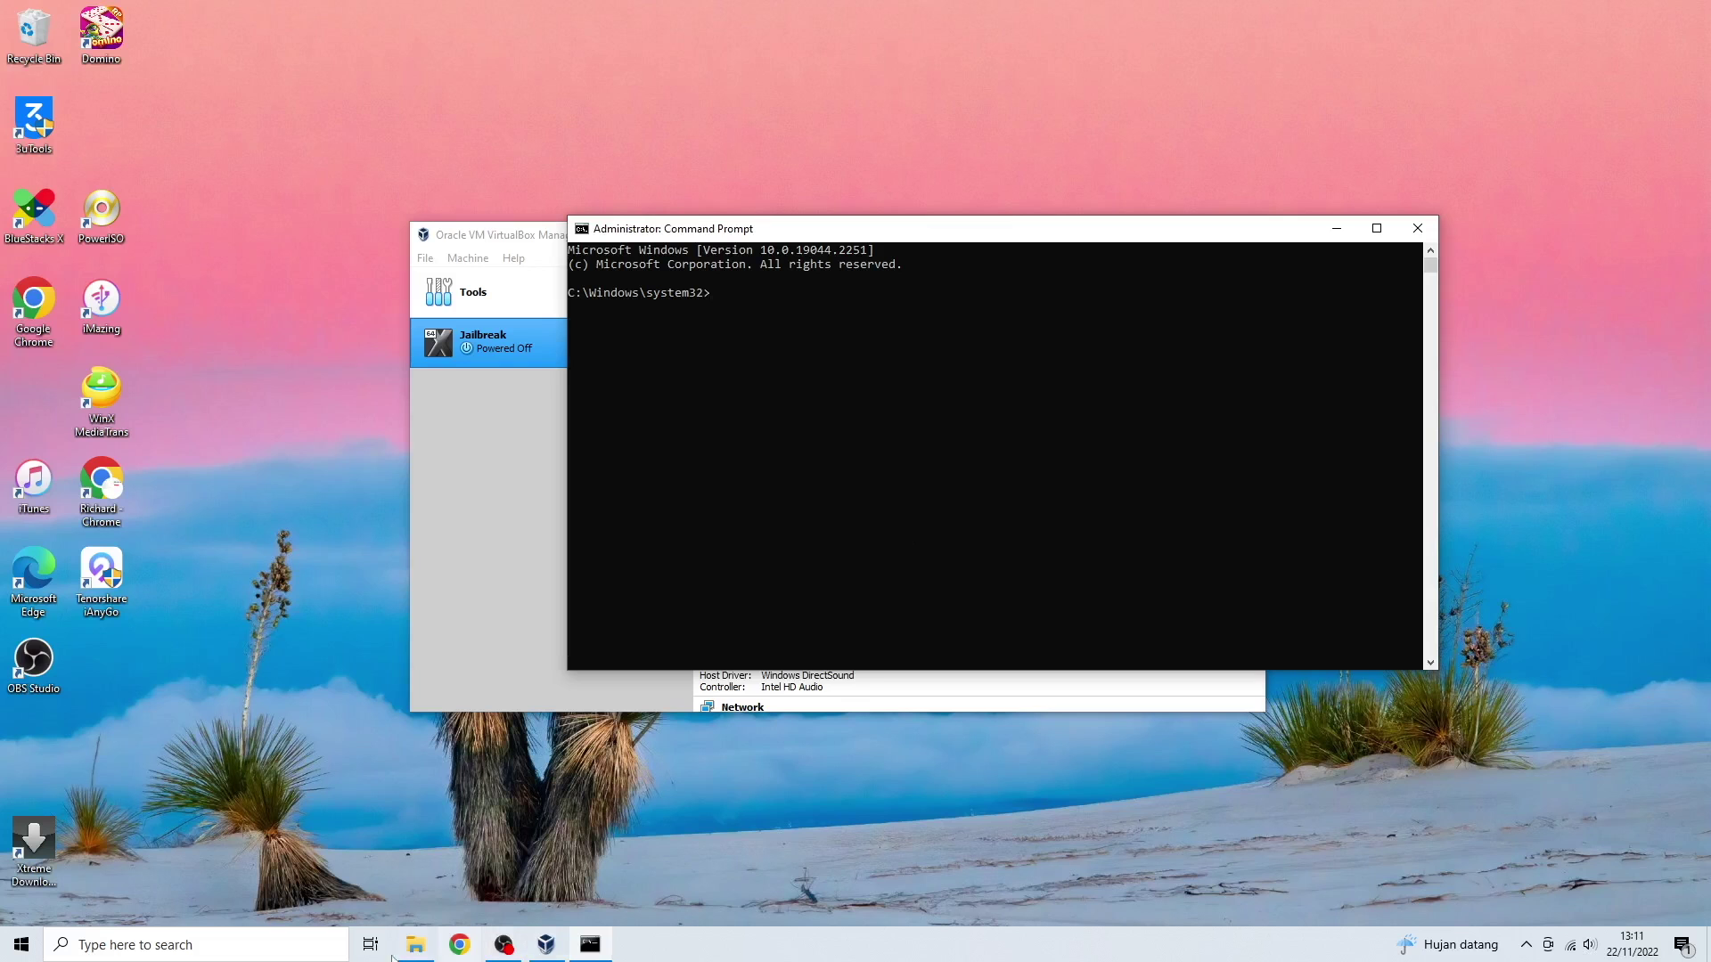
- Open "Code for VirtualBox.txt" from the MacOS Virtual Machine folder in Notepad and arrange it beside the VirtualBox and Command Prompt windows
{"action": "left_click", "coordinate": [414, 945]}
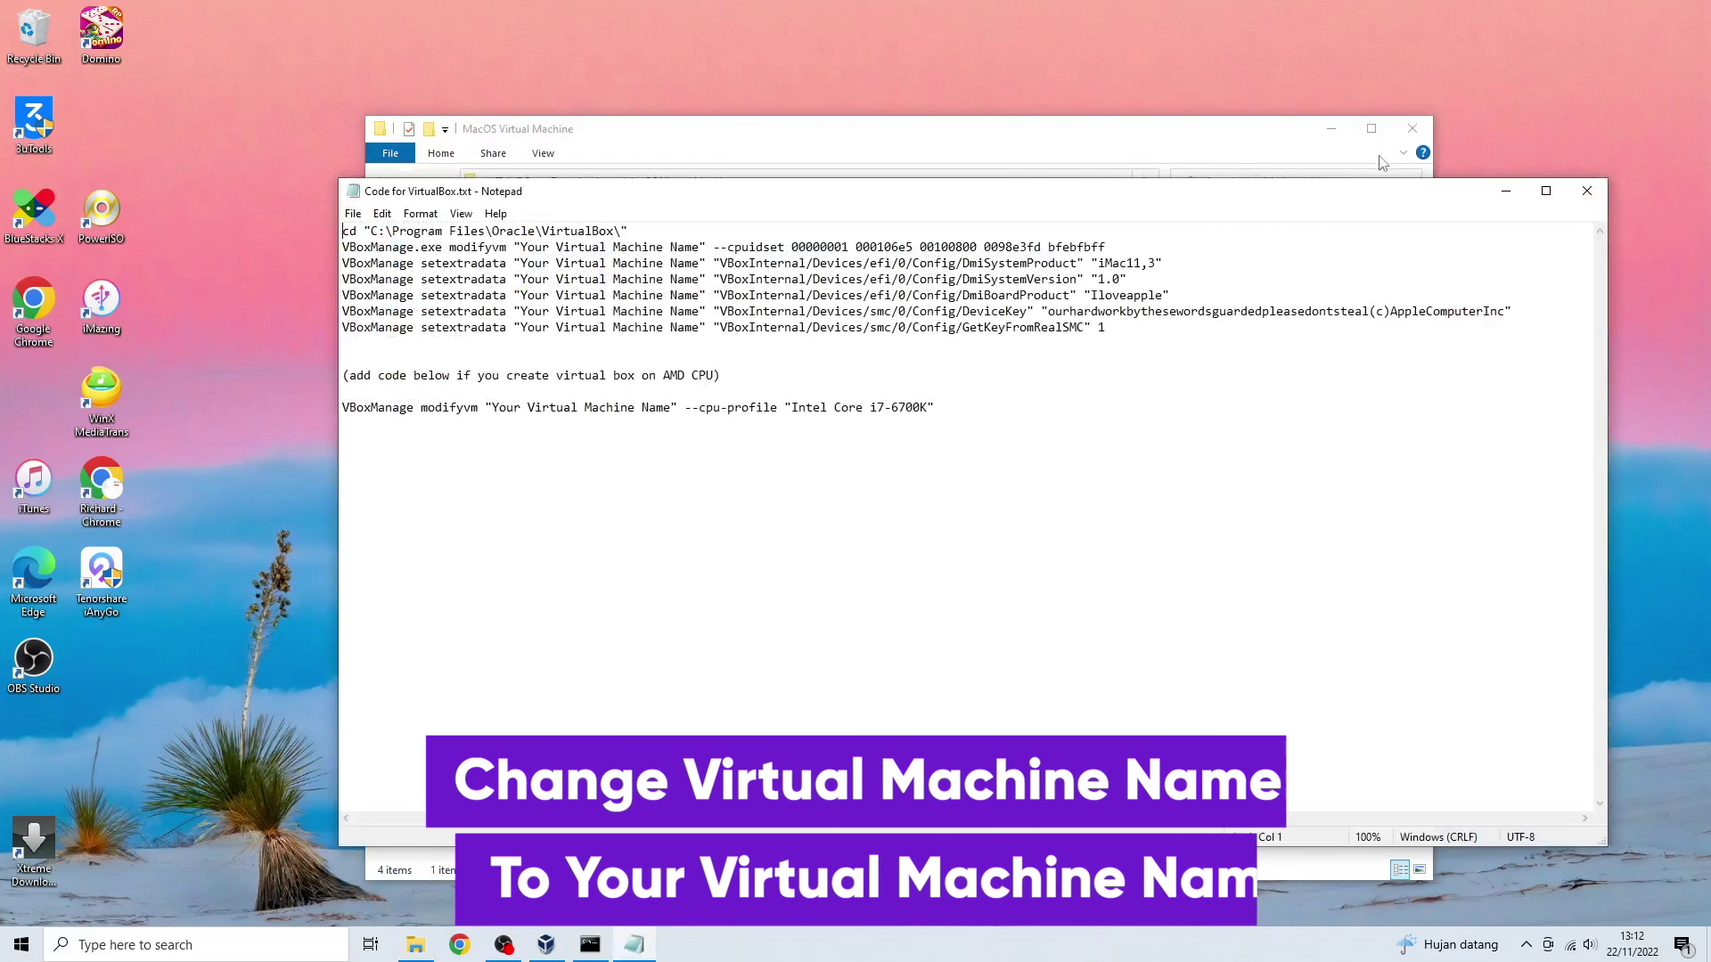
{"action": "left_click", "coordinate": [1420, 142]}
{"action": "left_click", "coordinate": [1417, 135]}
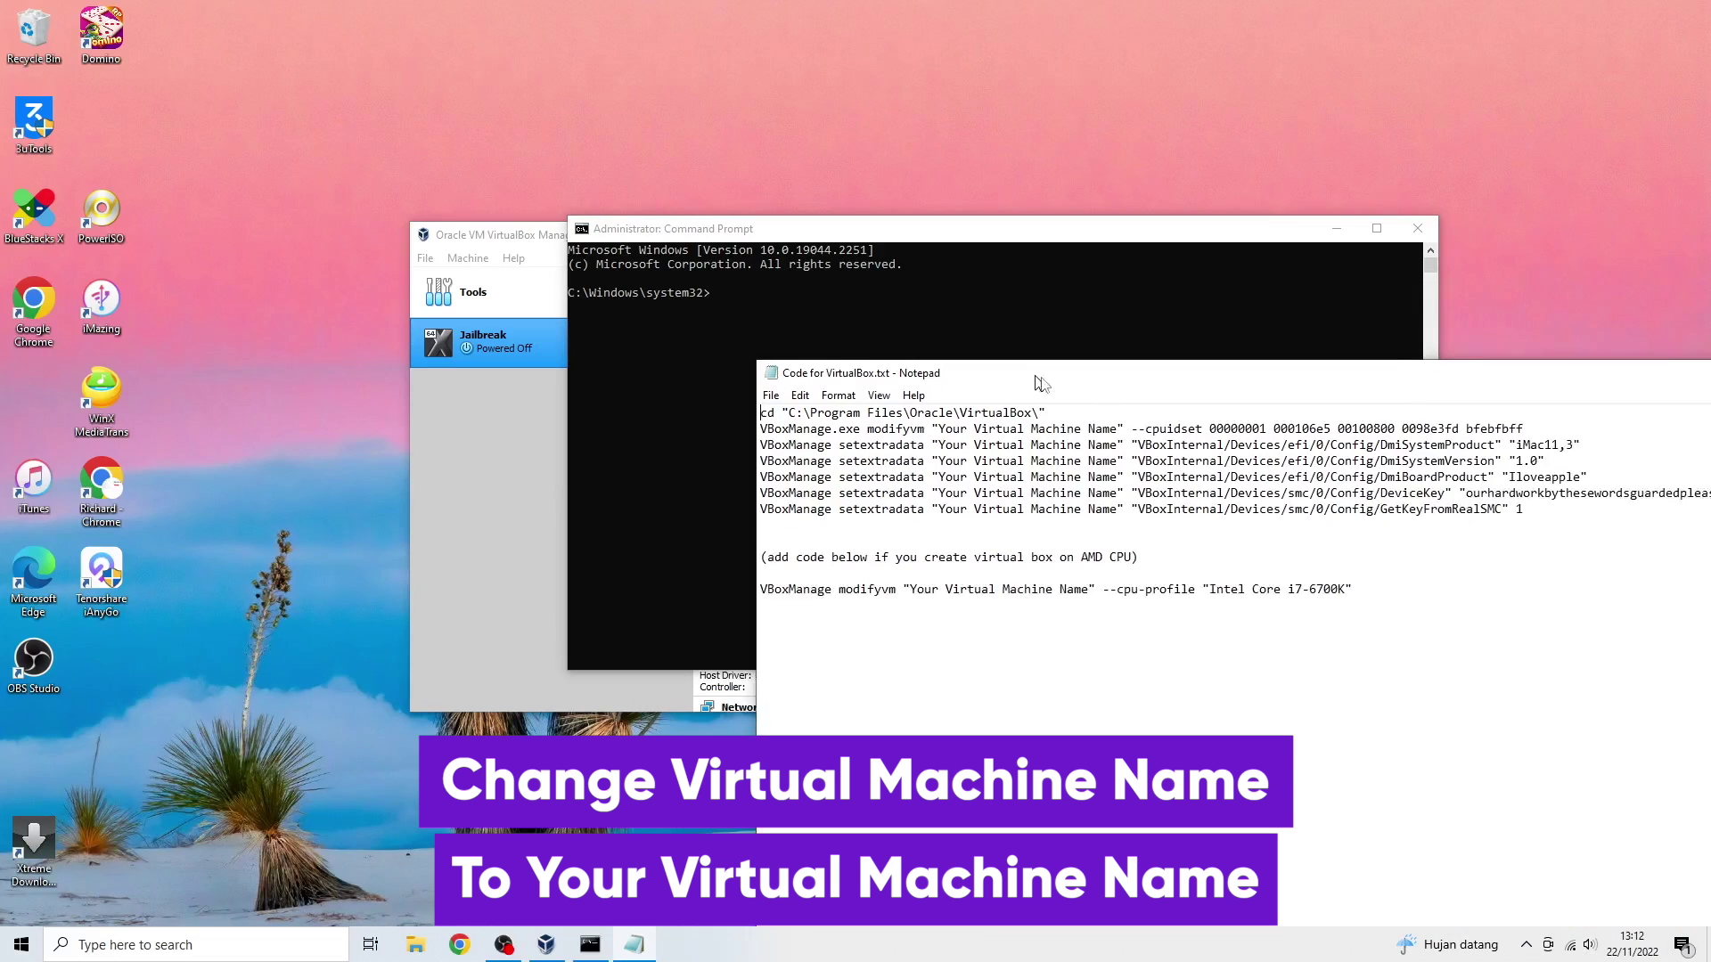
{"action": "left_click_drag", "start_coordinate": [1012, 377], "coordinate": [970, 347]}
{"action": "left_click", "coordinate": [449, 430]}
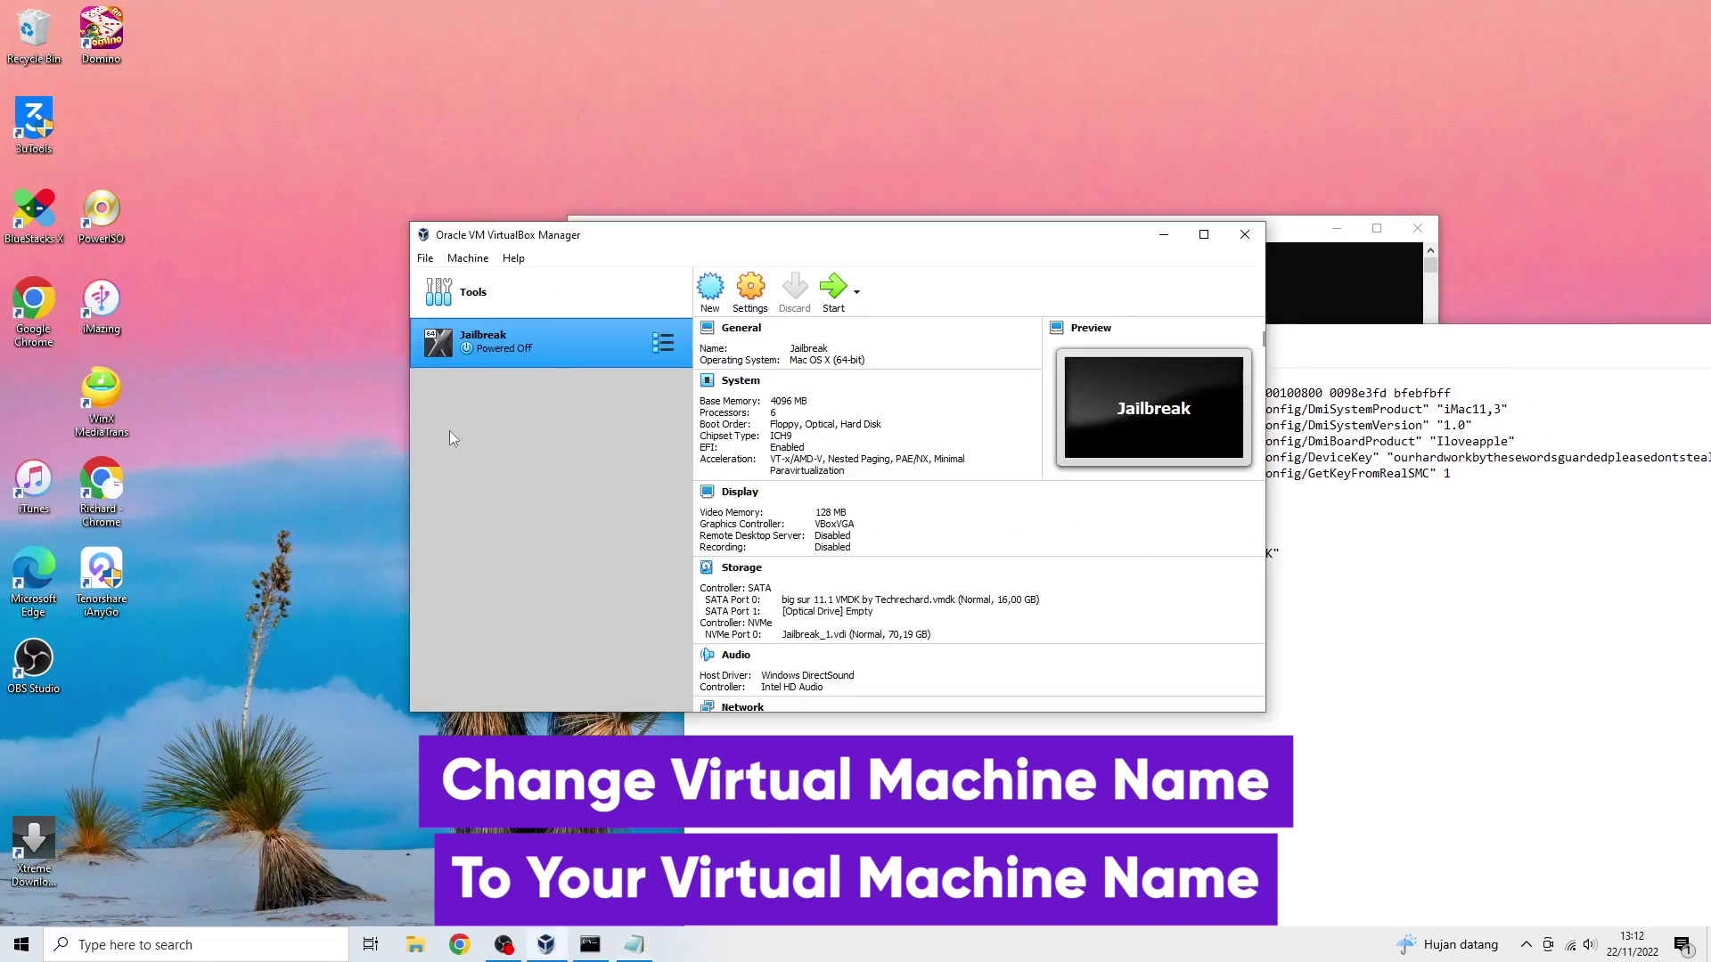
{"action": "left_click", "coordinate": [1300, 567]}
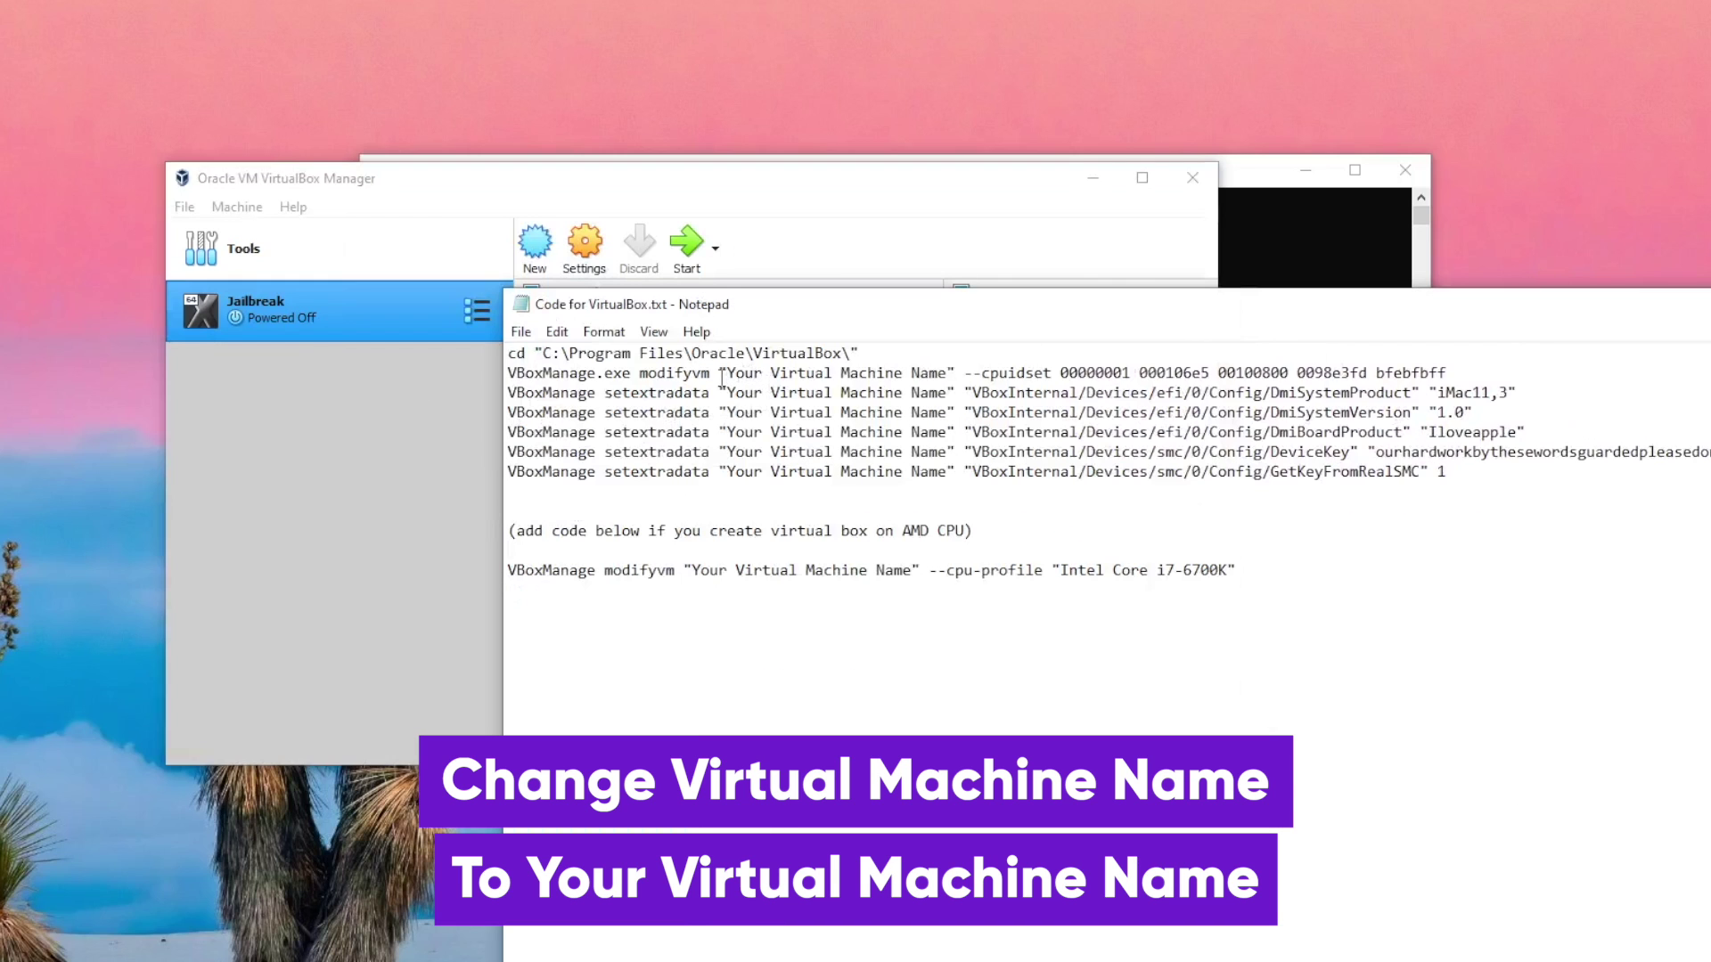
- Replace every "Your Virtual Machine Name" placeholder in the code file with Jailbreak, including the AMD CPU command
{"action": "left_click_drag", "start_coordinate": [728, 373], "coordinate": [957, 373]}
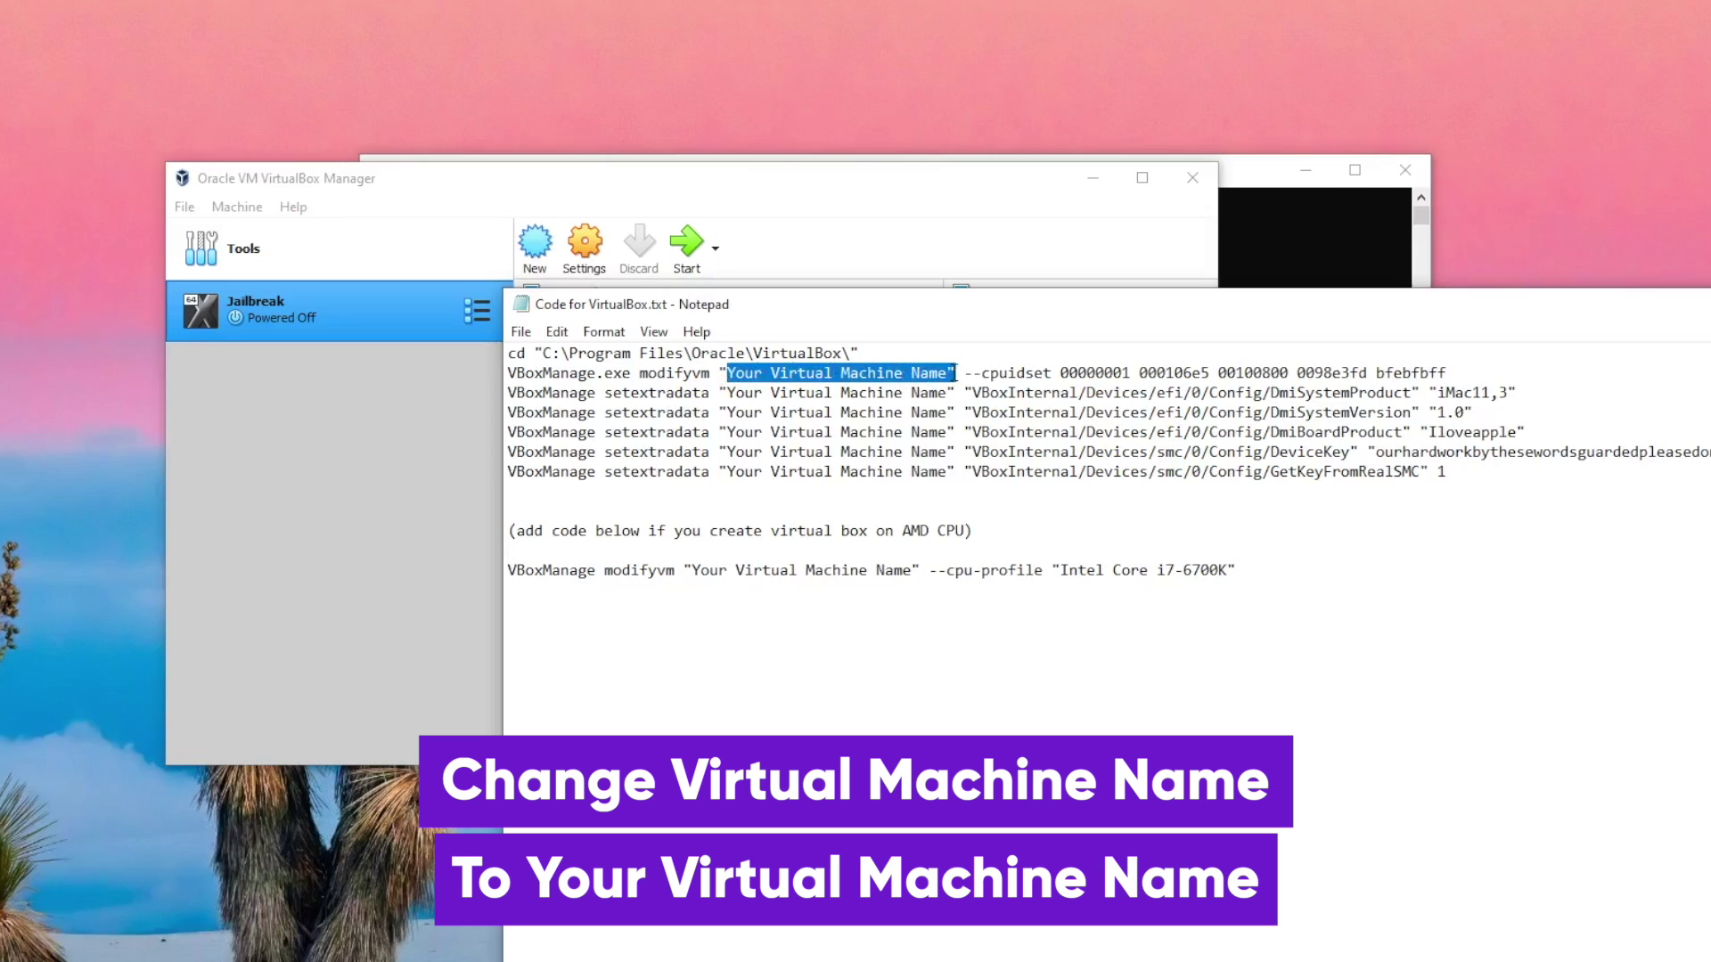
{"action": "type", "text": "Jailbreak"}
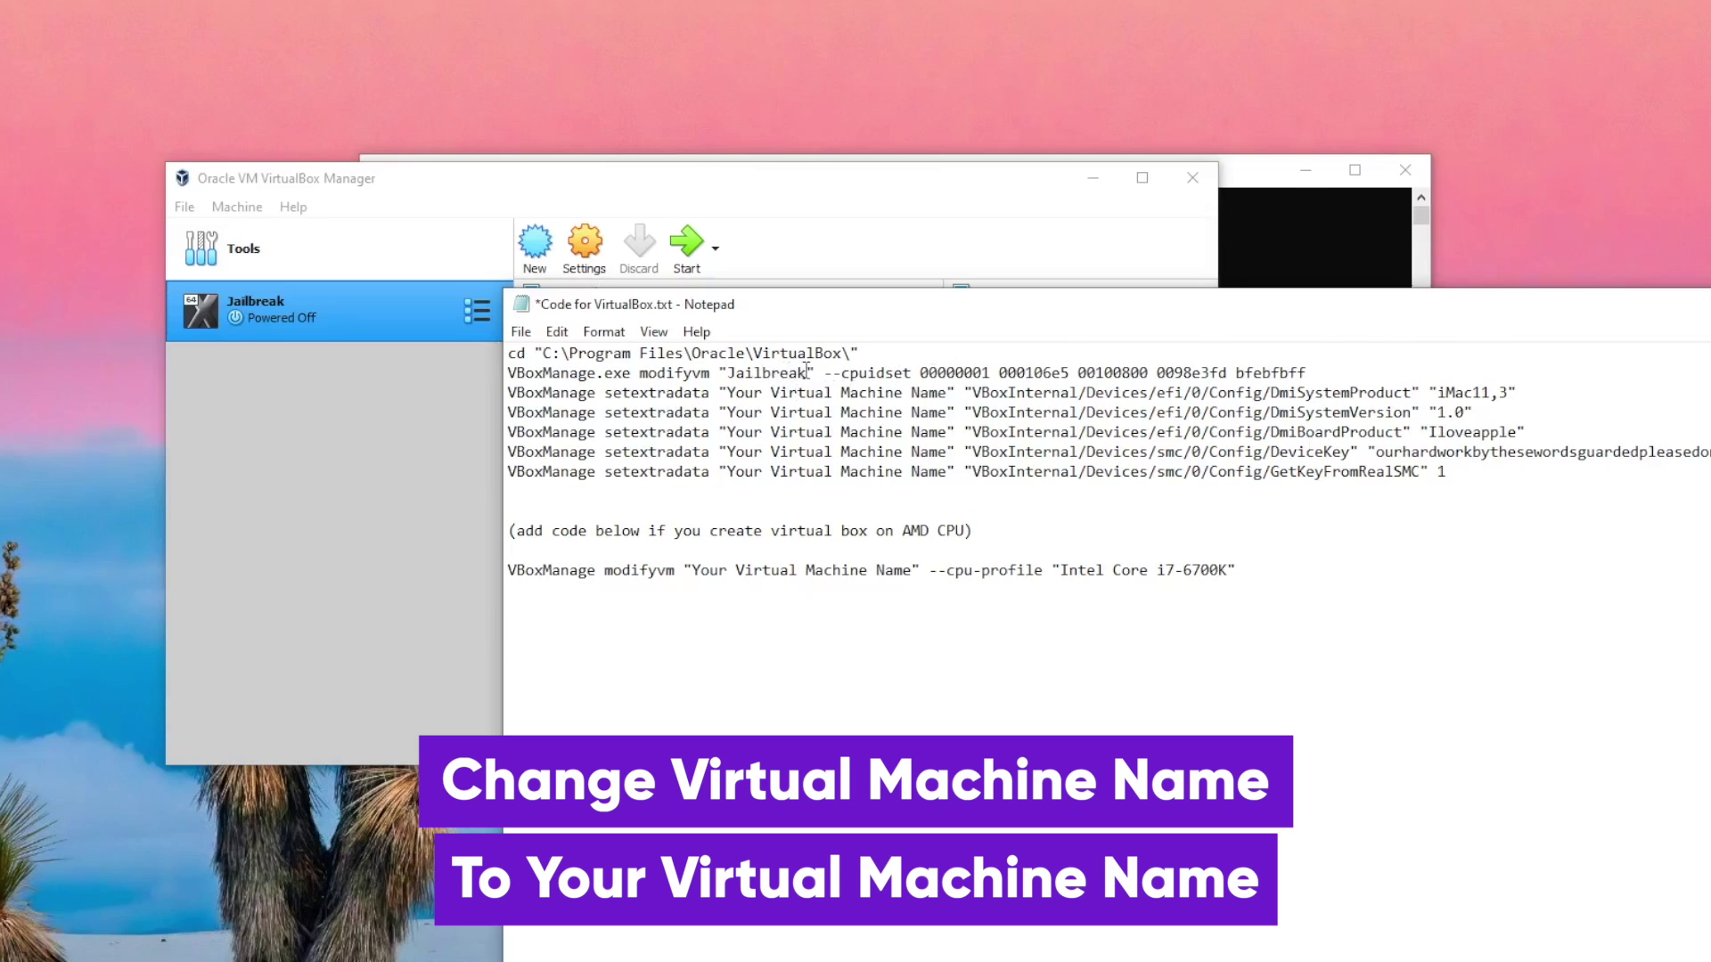
{"action": "left_click_drag", "start_coordinate": [808, 373], "coordinate": [727, 374]}
{"action": "key", "text": "ctrl+c"}
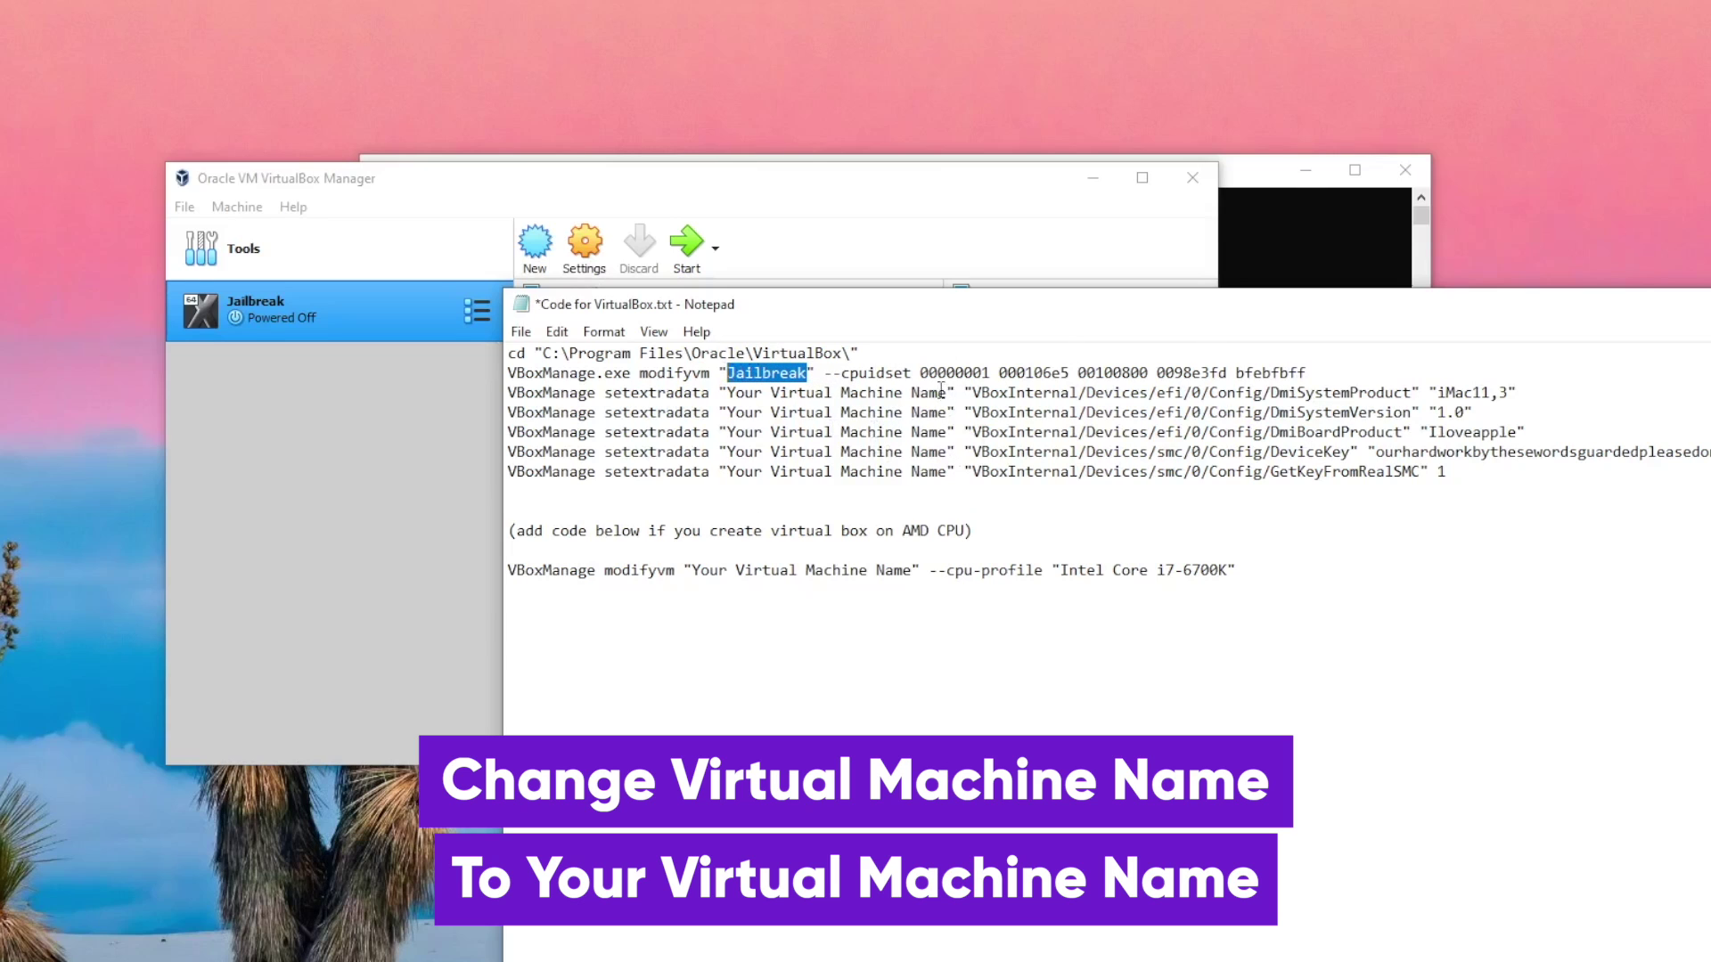
{"action": "left_click_drag", "start_coordinate": [950, 383], "coordinate": [727, 393]}
{"action": "key", "text": "ctrl+v"}
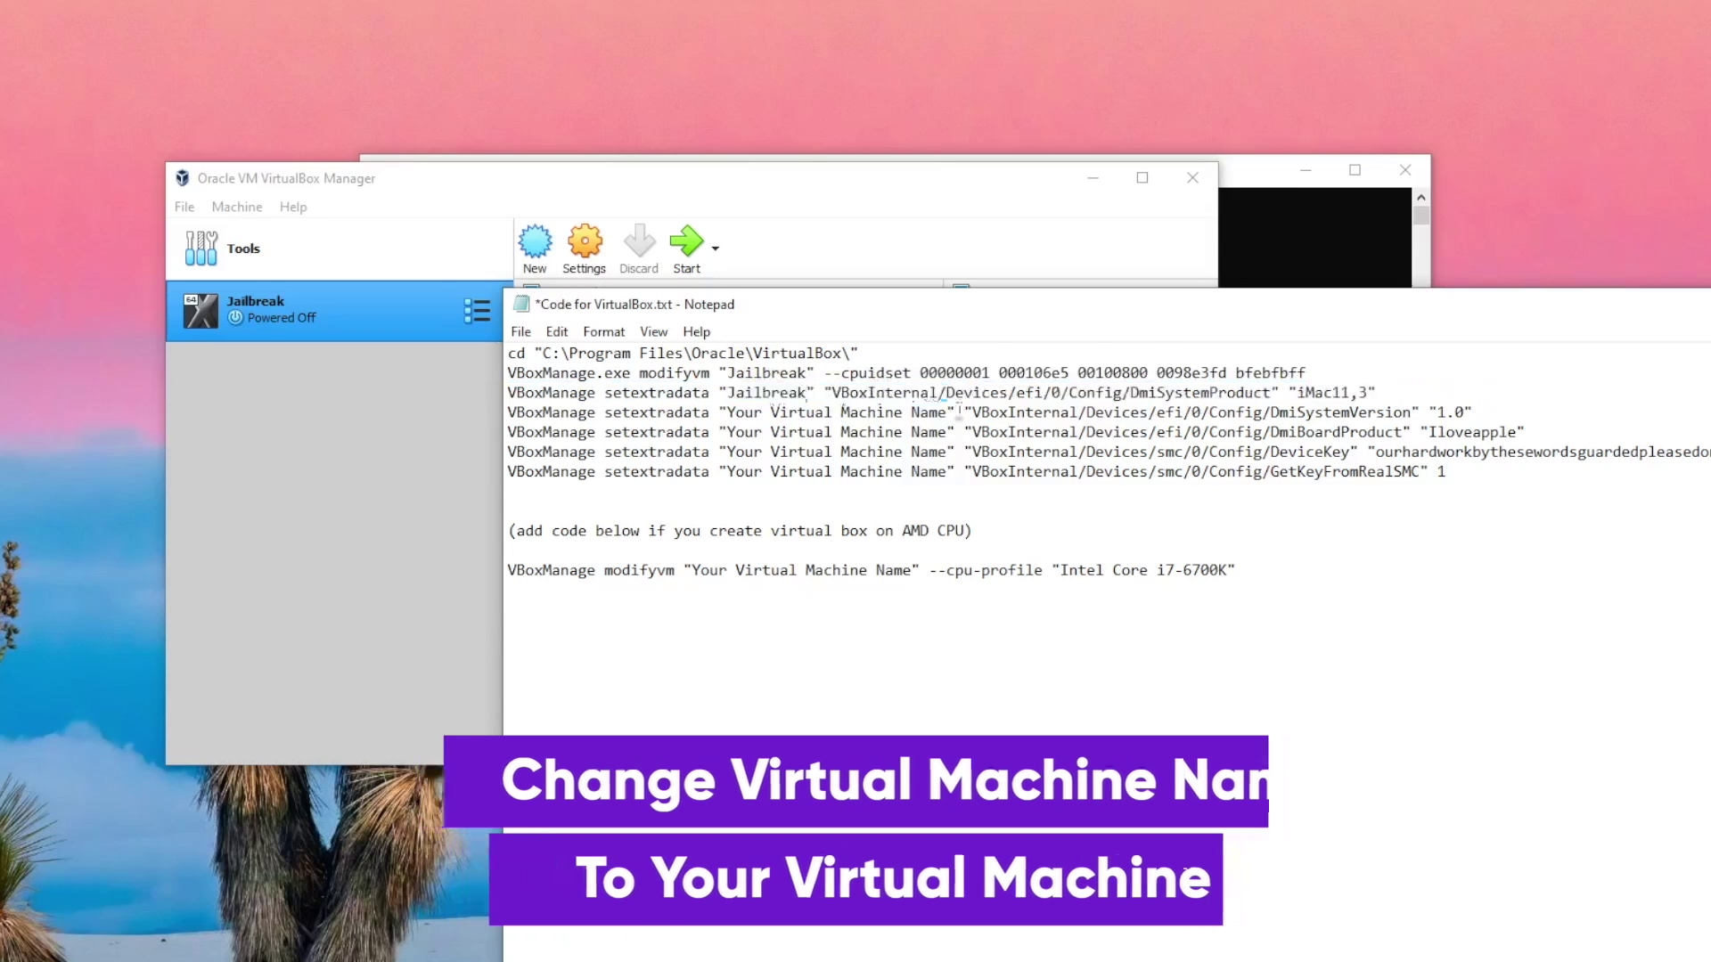
{"action": "key", "text": "ctrl+v"}
{"action": "left_click_drag", "start_coordinate": [949, 413], "coordinate": [726, 432]}
{"action": "key", "text": "ctrl+v"}
{"action": "left_click_drag", "start_coordinate": [948, 452], "coordinate": [726, 471]}
{"action": "key", "text": "ctrl+v"}
{"action": "key", "text": "ctrl+v"}
{"action": "left_click_drag", "start_coordinate": [915, 570], "coordinate": [688, 571]}
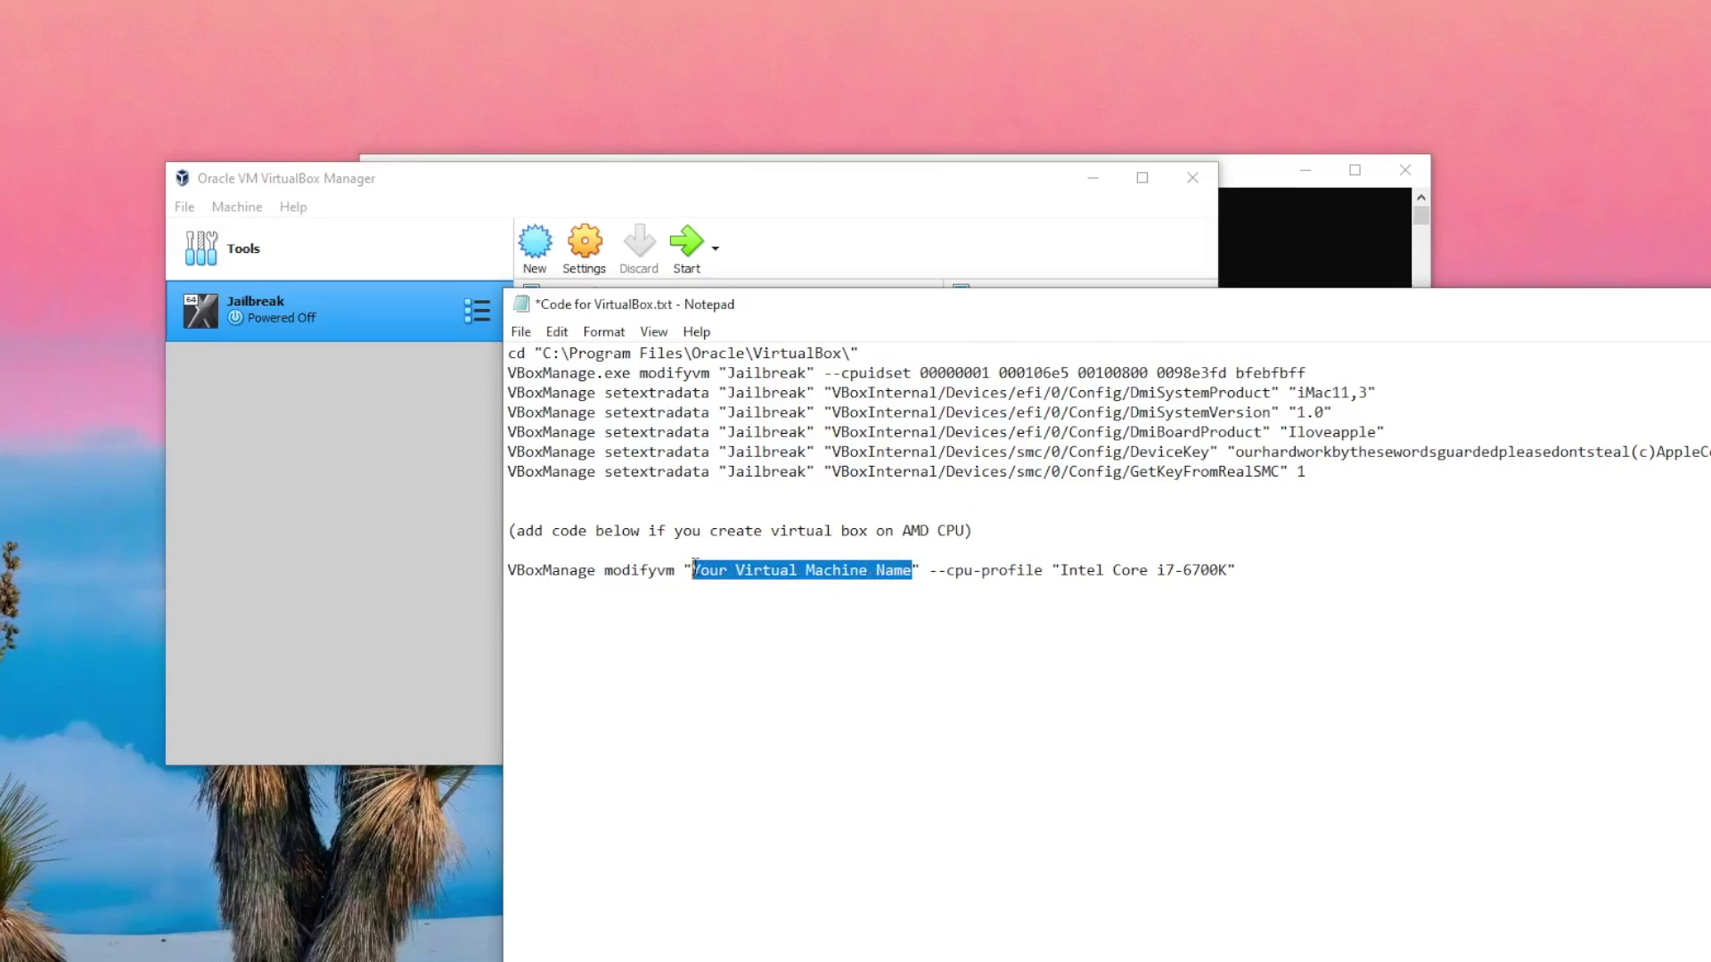
{"action": "key", "text": "ctrl+v"}
- Switch to Command Prompt and change the directory to "C:\Program Files\Oracle\VirtualBox\" with the cd line from the code file
{"action": "left_click", "coordinate": [1319, 248]}
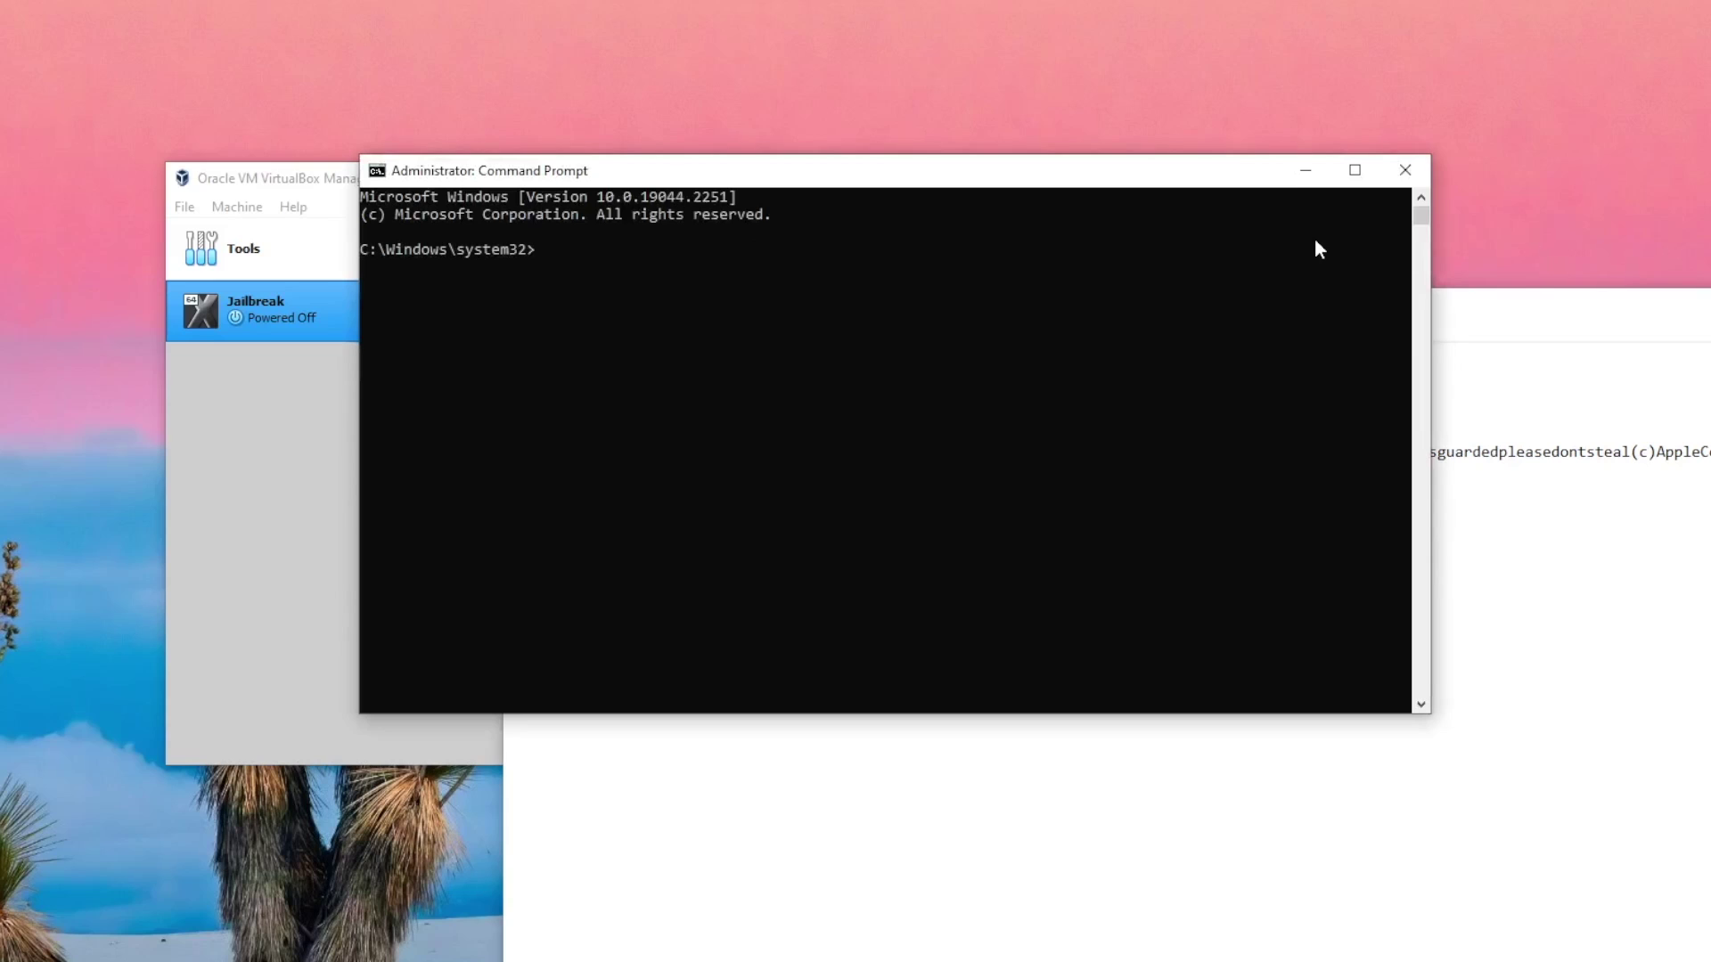
{"action": "left_click_drag", "start_coordinate": [998, 187], "coordinate": [611, 182]}
{"action": "left_click", "coordinate": [860, 319]}
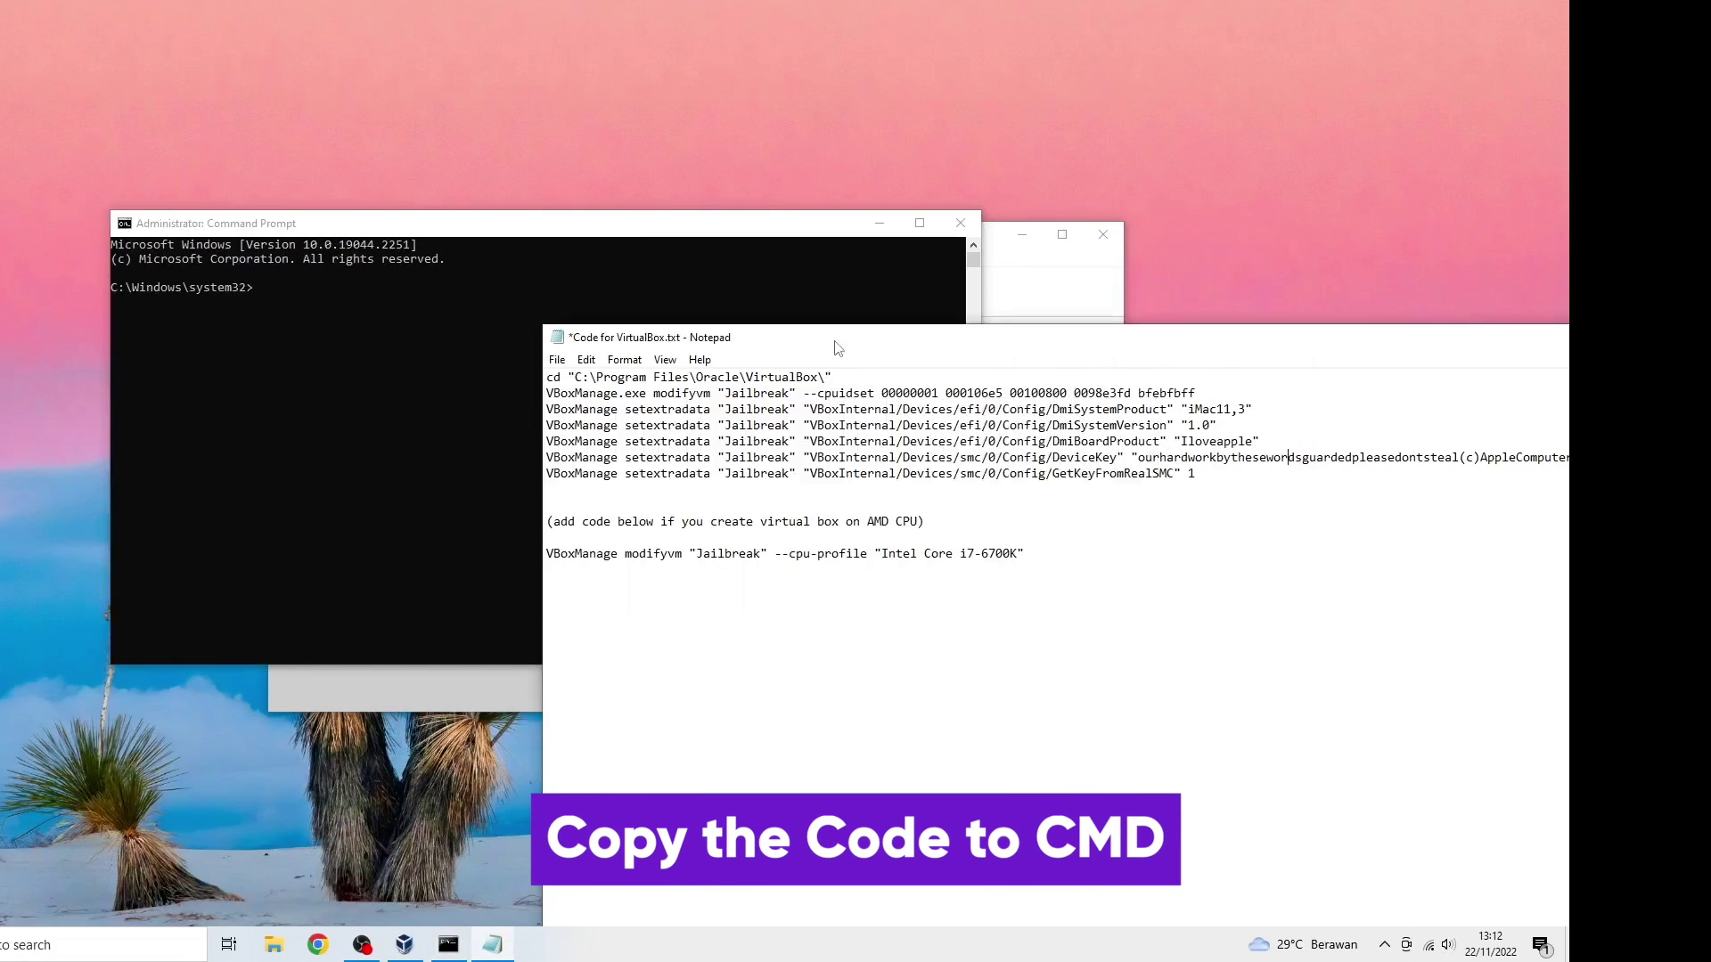
{"action": "left_click_drag", "start_coordinate": [843, 375], "coordinate": [547, 377]}
{"action": "key", "text": "ctrl+c"}
{"action": "left_click", "coordinate": [378, 363]}
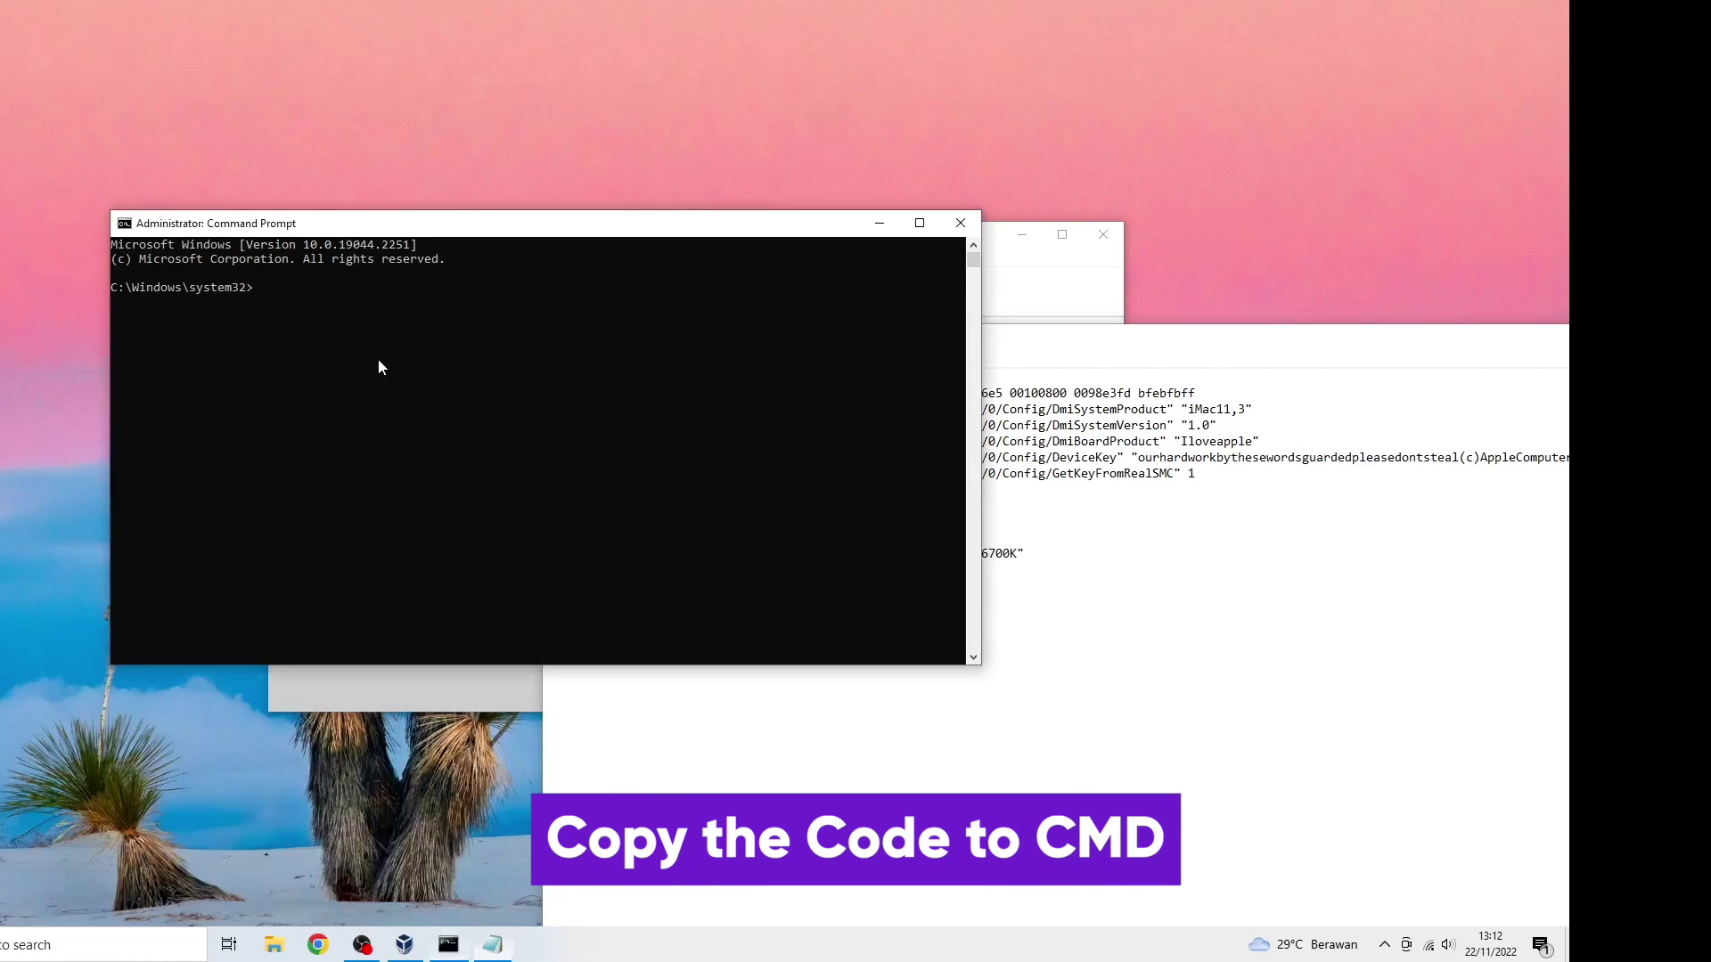
{"action": "type", "text": "\\"}
{"action": "key", "text": "Return"}
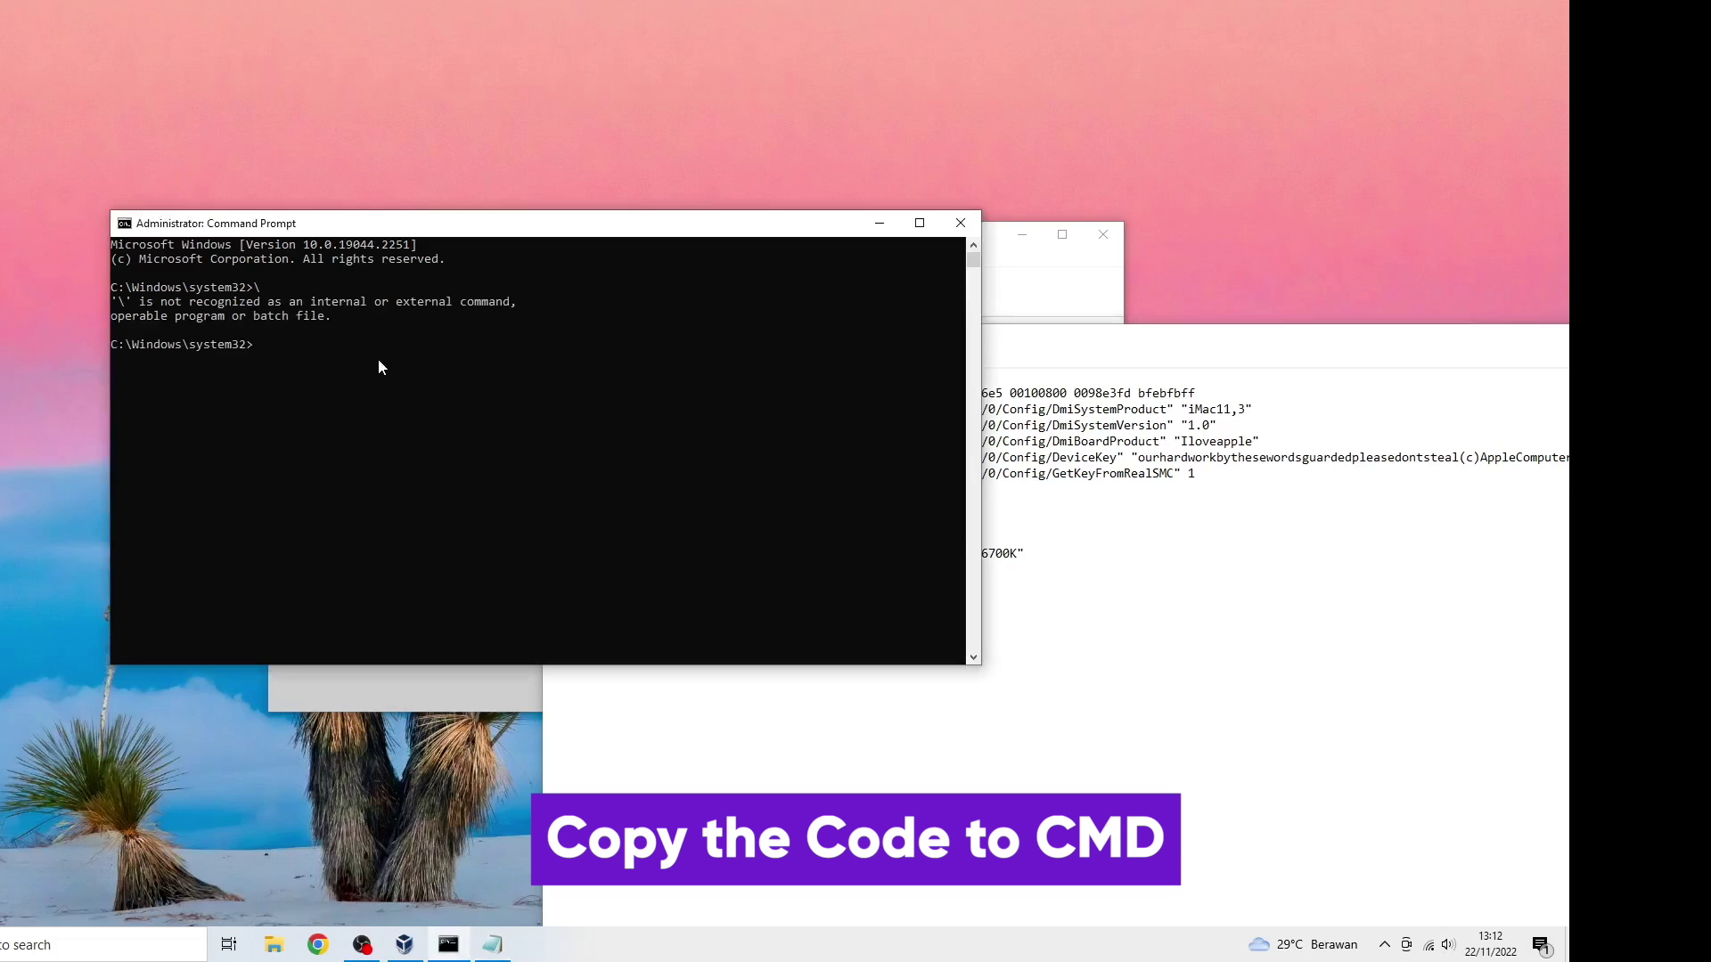
{"action": "key", "text": "ctrl+v"}
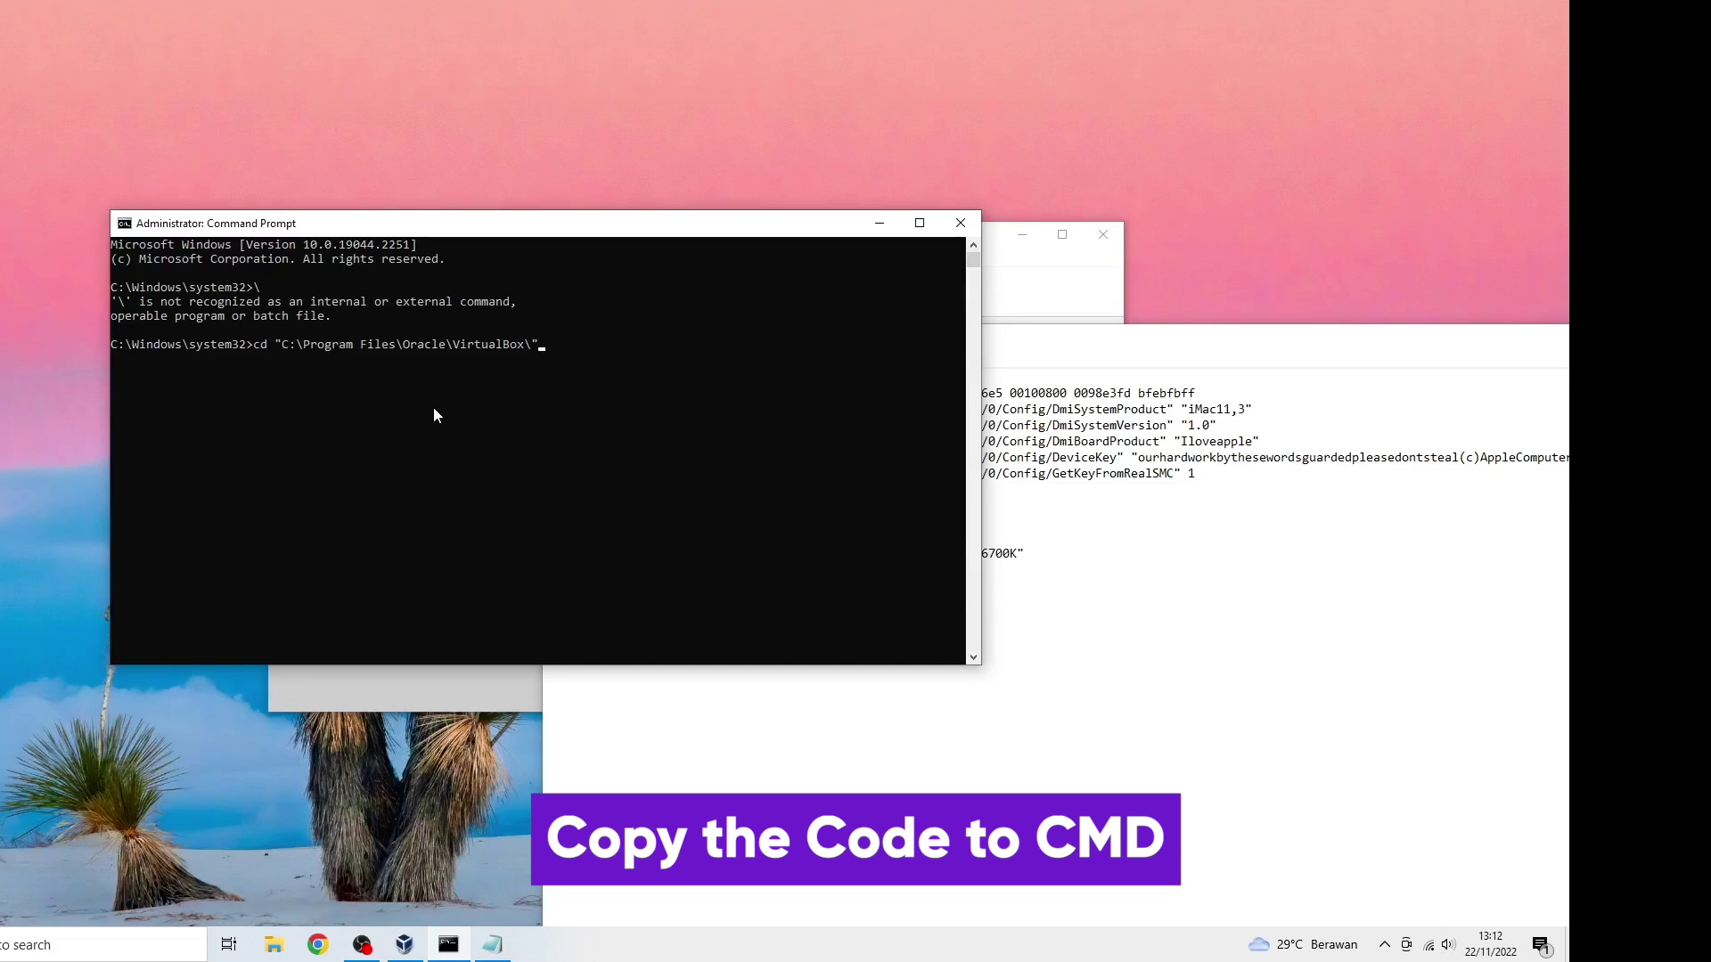
{"action": "type", "text": "\\"}
{"action": "key", "text": "Return"}
- Run the code file's cpuidset command for Jailbreak and set DmiSystemProduct to "iMac11,3" and DmiSystemVersion to "1.0" in Command Prompt
{"action": "left_click_drag", "start_coordinate": [1195, 393], "coordinate": [1252, 409]}
{"action": "key", "text": "ctrl+c"}
{"action": "left_click", "coordinate": [404, 378]}
{"action": "key", "text": "ctrl+v"}
{"action": "key", "text": "Return"}
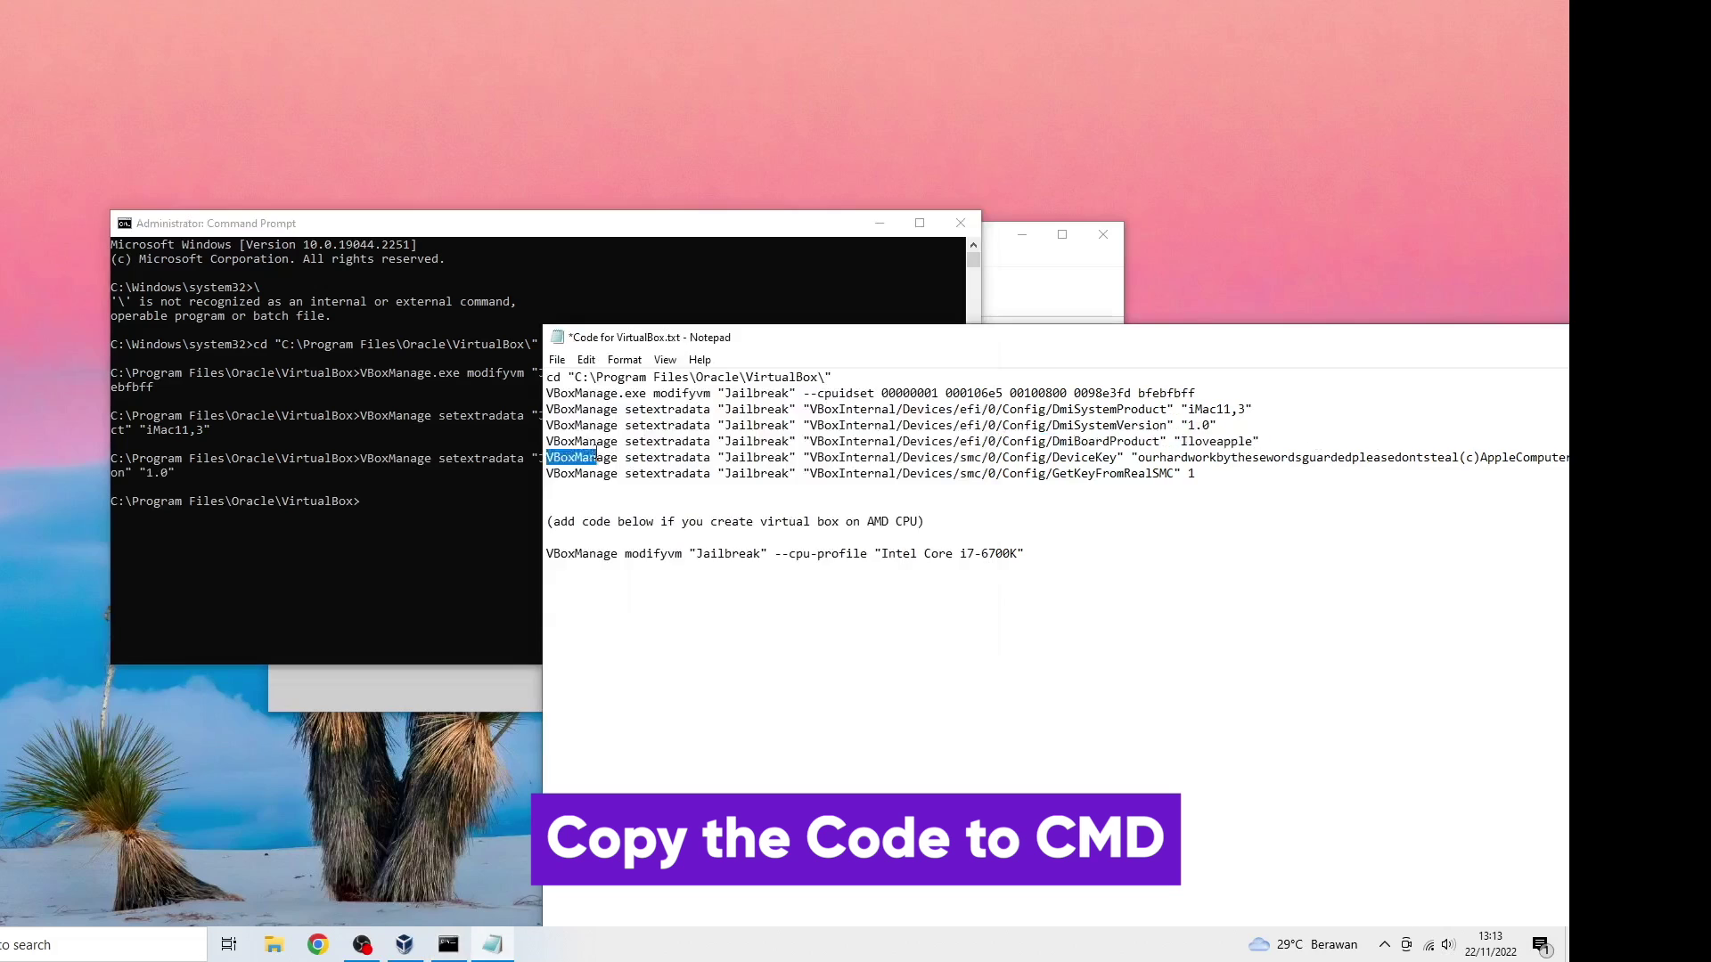
- Run the code file's commands that set Jailbreak's DmiBoardProduct to "Iloveapple", the SMC DeviceKey, and GetKeyFromRealSMC to 1
{"action": "left_click", "coordinate": [363, 591]}
{"action": "left_click_drag", "start_coordinate": [1070, 440], "coordinate": [292, 439]}
{"action": "key", "text": "ctrl+c"}
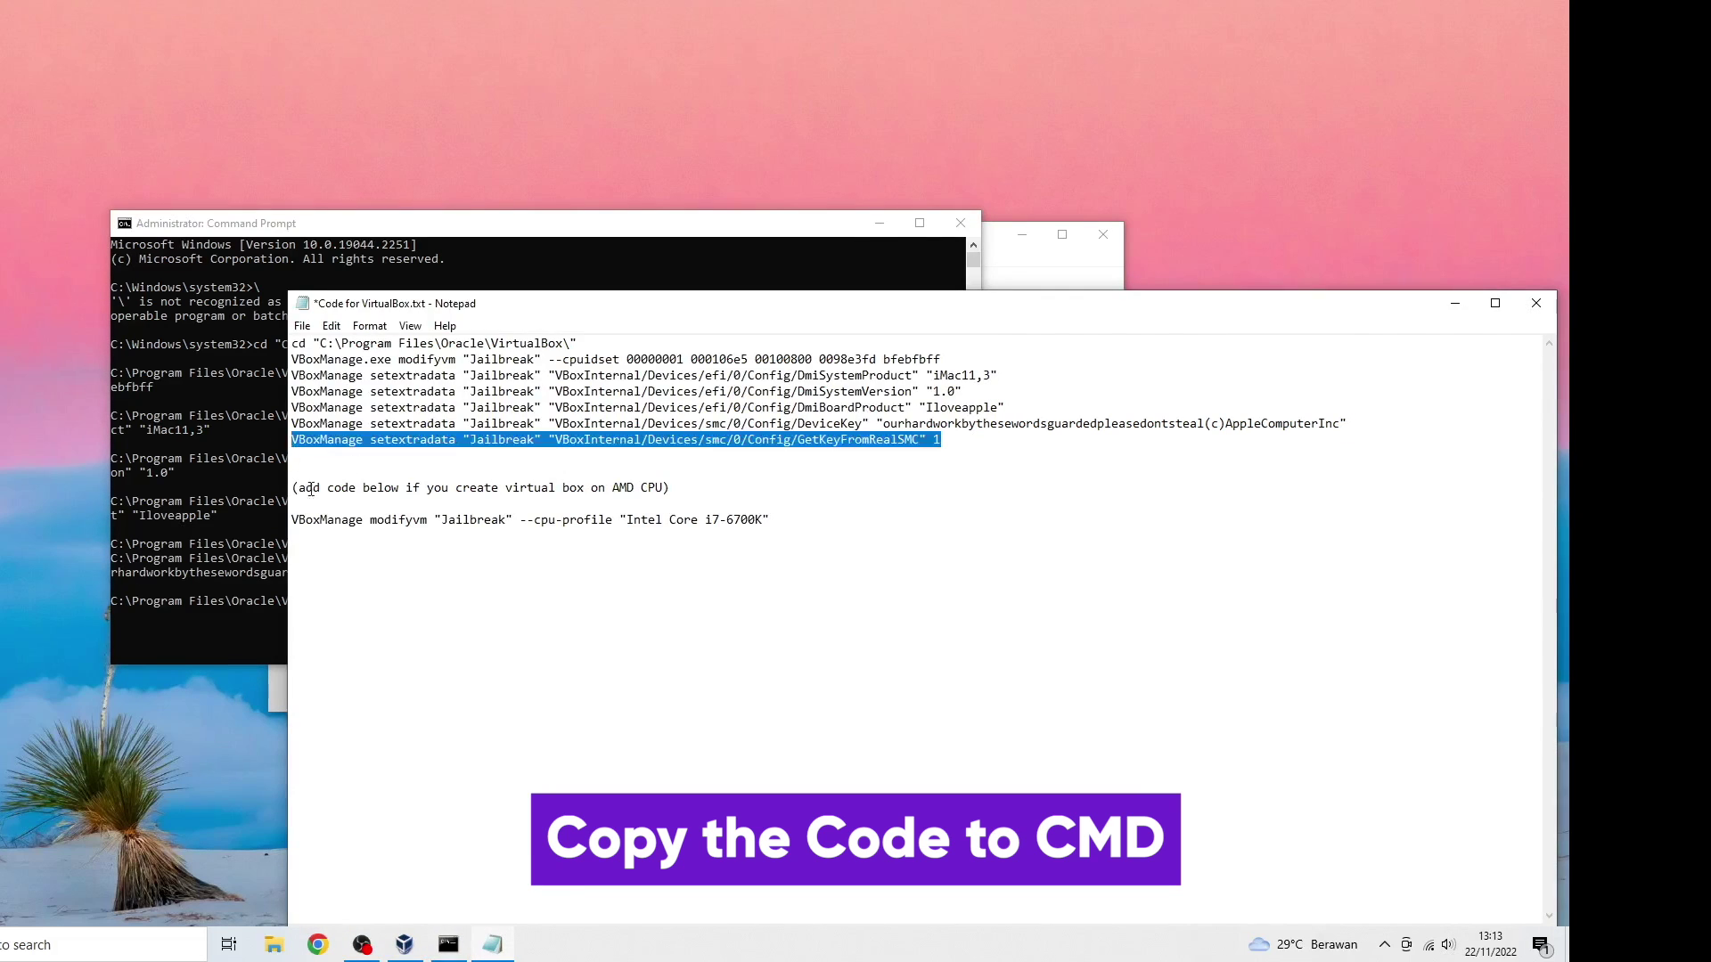
{"action": "right_click", "coordinate": [196, 615]}
{"action": "key", "text": "Return"}
- Run the AMD command setting Jailbreak's CPU profile to "Intel Core i7-6700K", and exit Command Prompt
{"action": "left_click", "coordinate": [802, 579]}
{"action": "left_click_drag", "start_coordinate": [769, 519], "coordinate": [290, 519]}
{"action": "key", "text": "ctrl+c"}
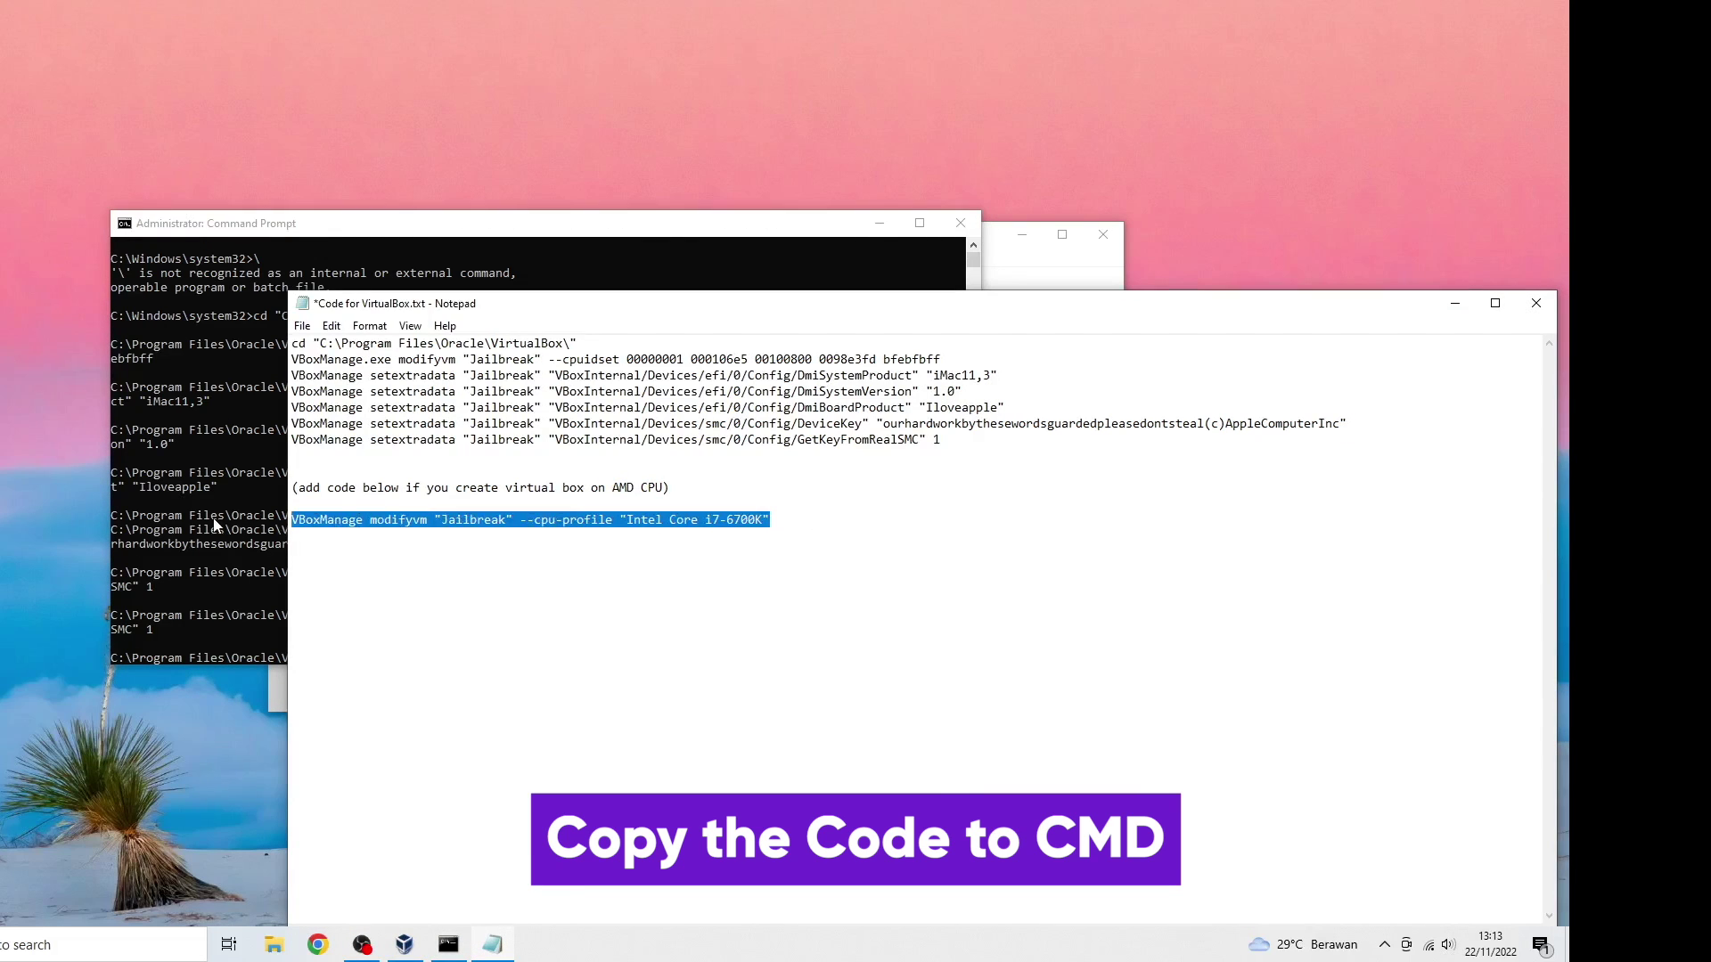
{"action": "left_click", "coordinate": [196, 615]}
{"action": "right_click", "coordinate": [426, 592]}
{"action": "key", "text": "Return"}
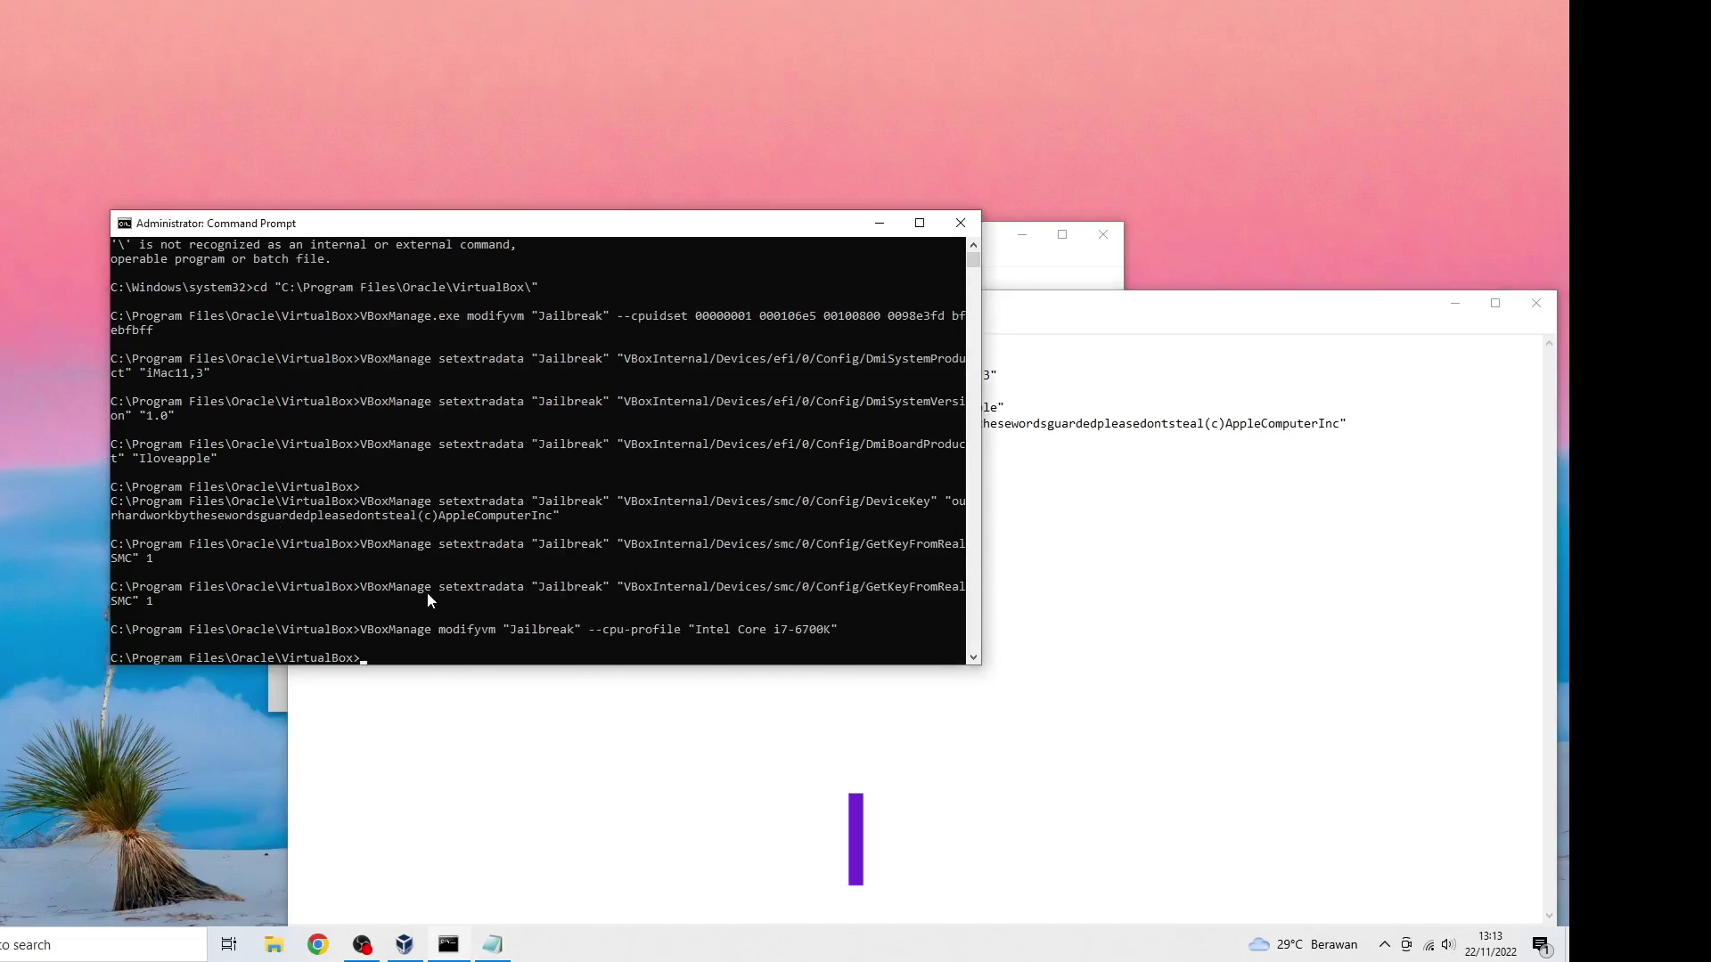
{"action": "type", "text": "exit"}
{"action": "key", "text": "Return"}
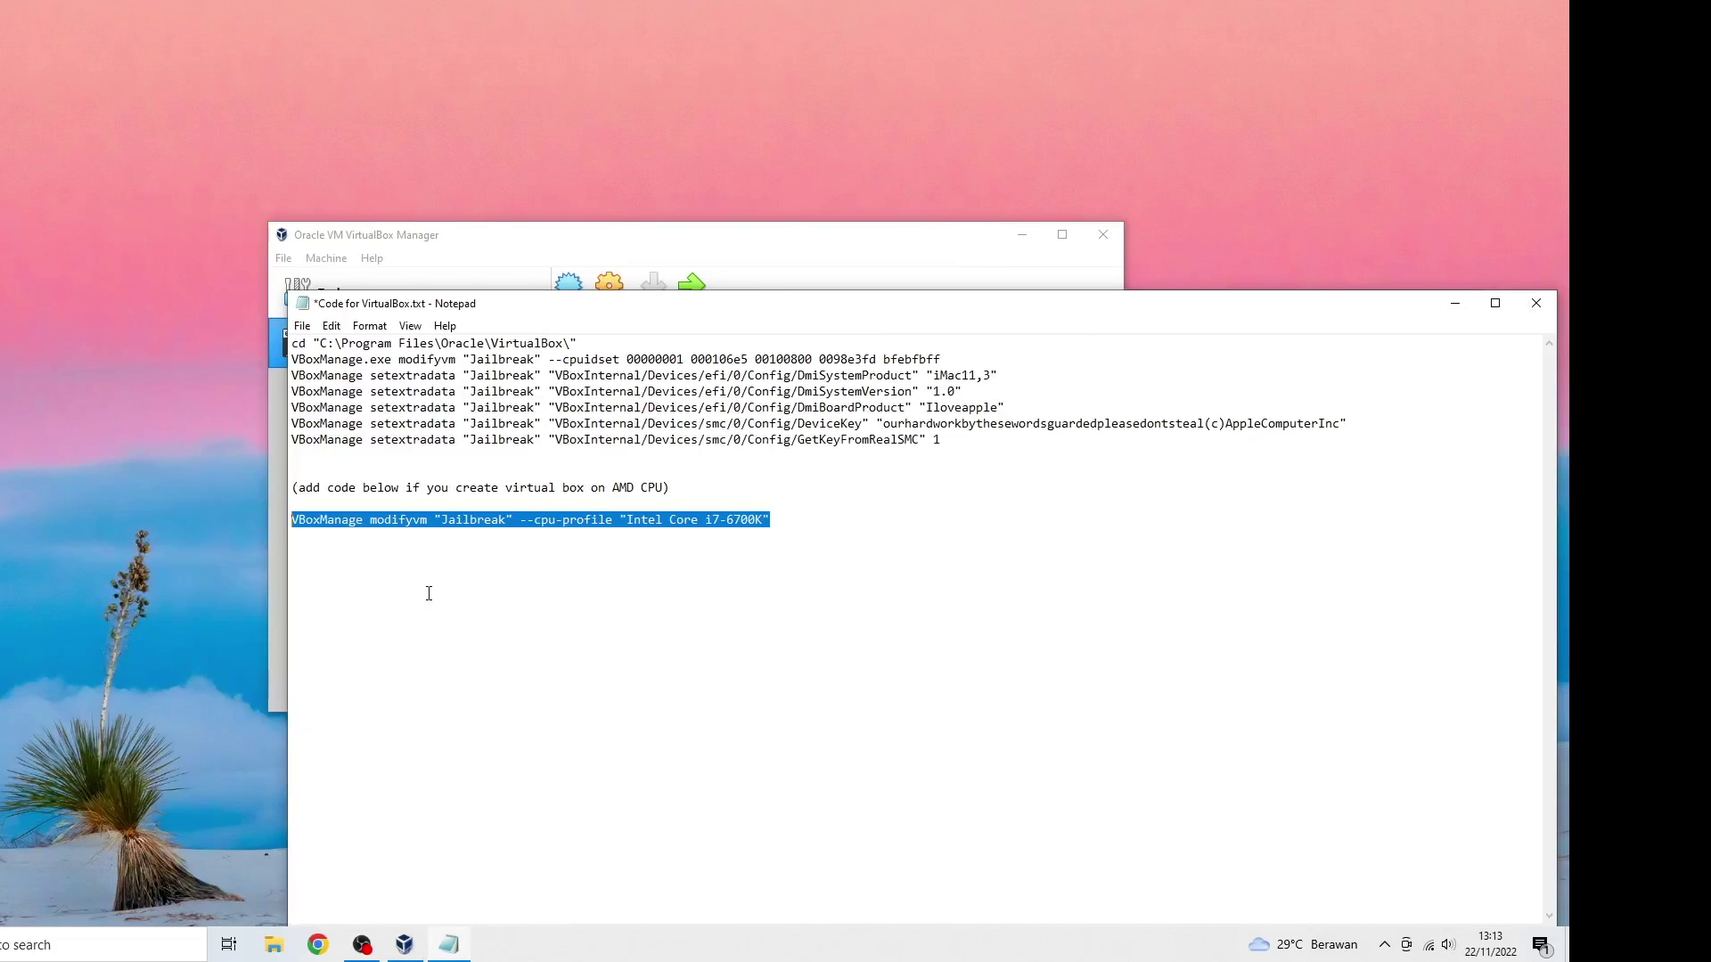
- Start the Jailbreak virtual machine in VirtualBox and continue into macOS Recovery with English as the language
{"action": "left_click", "coordinate": [1454, 303]}
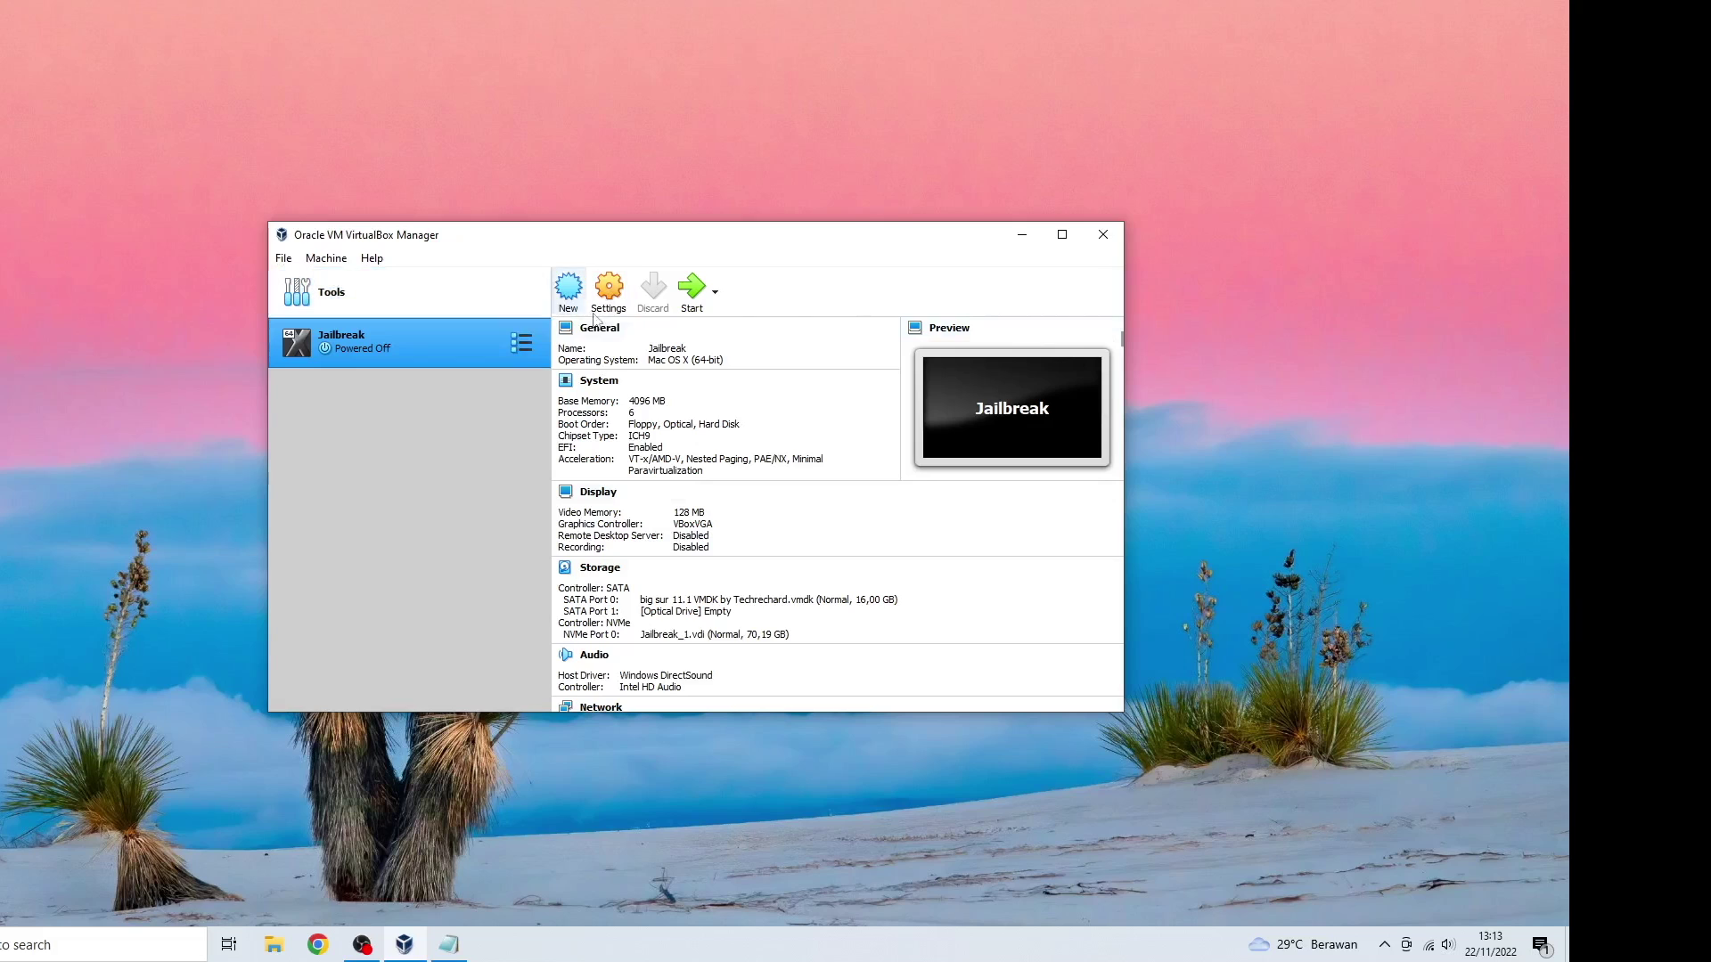
{"action": "left_click", "coordinate": [697, 293]}
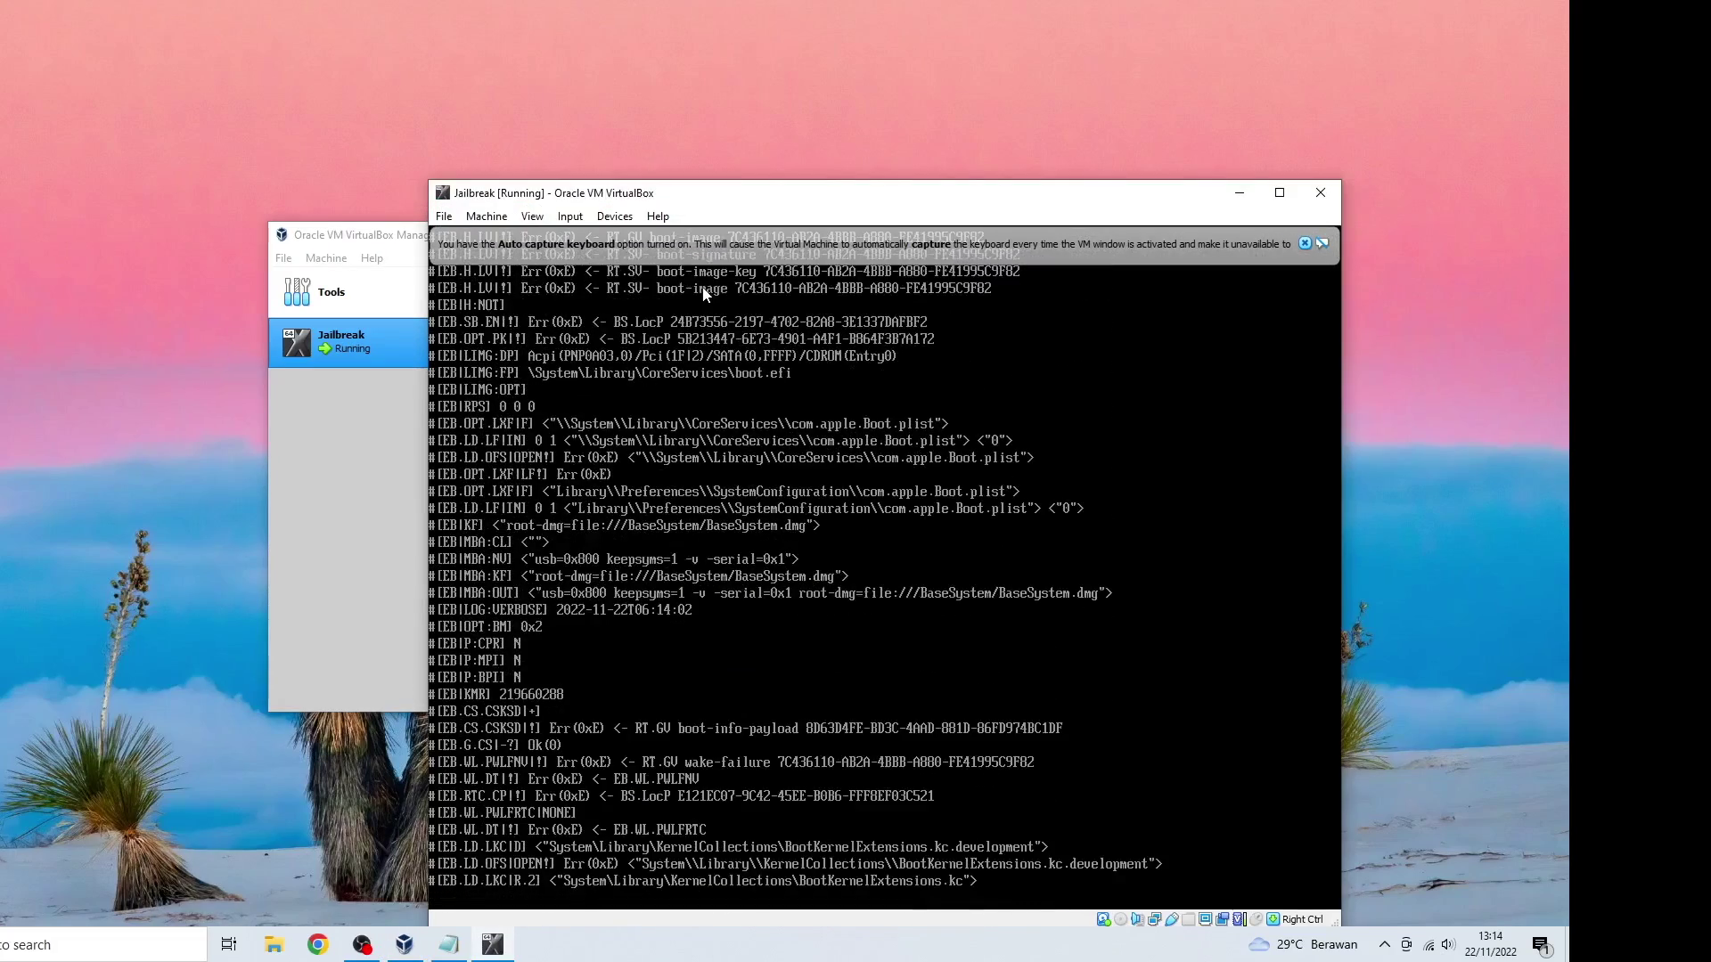
{"action": "left_click_drag", "start_coordinate": [793, 192], "coordinate": [659, 118]}
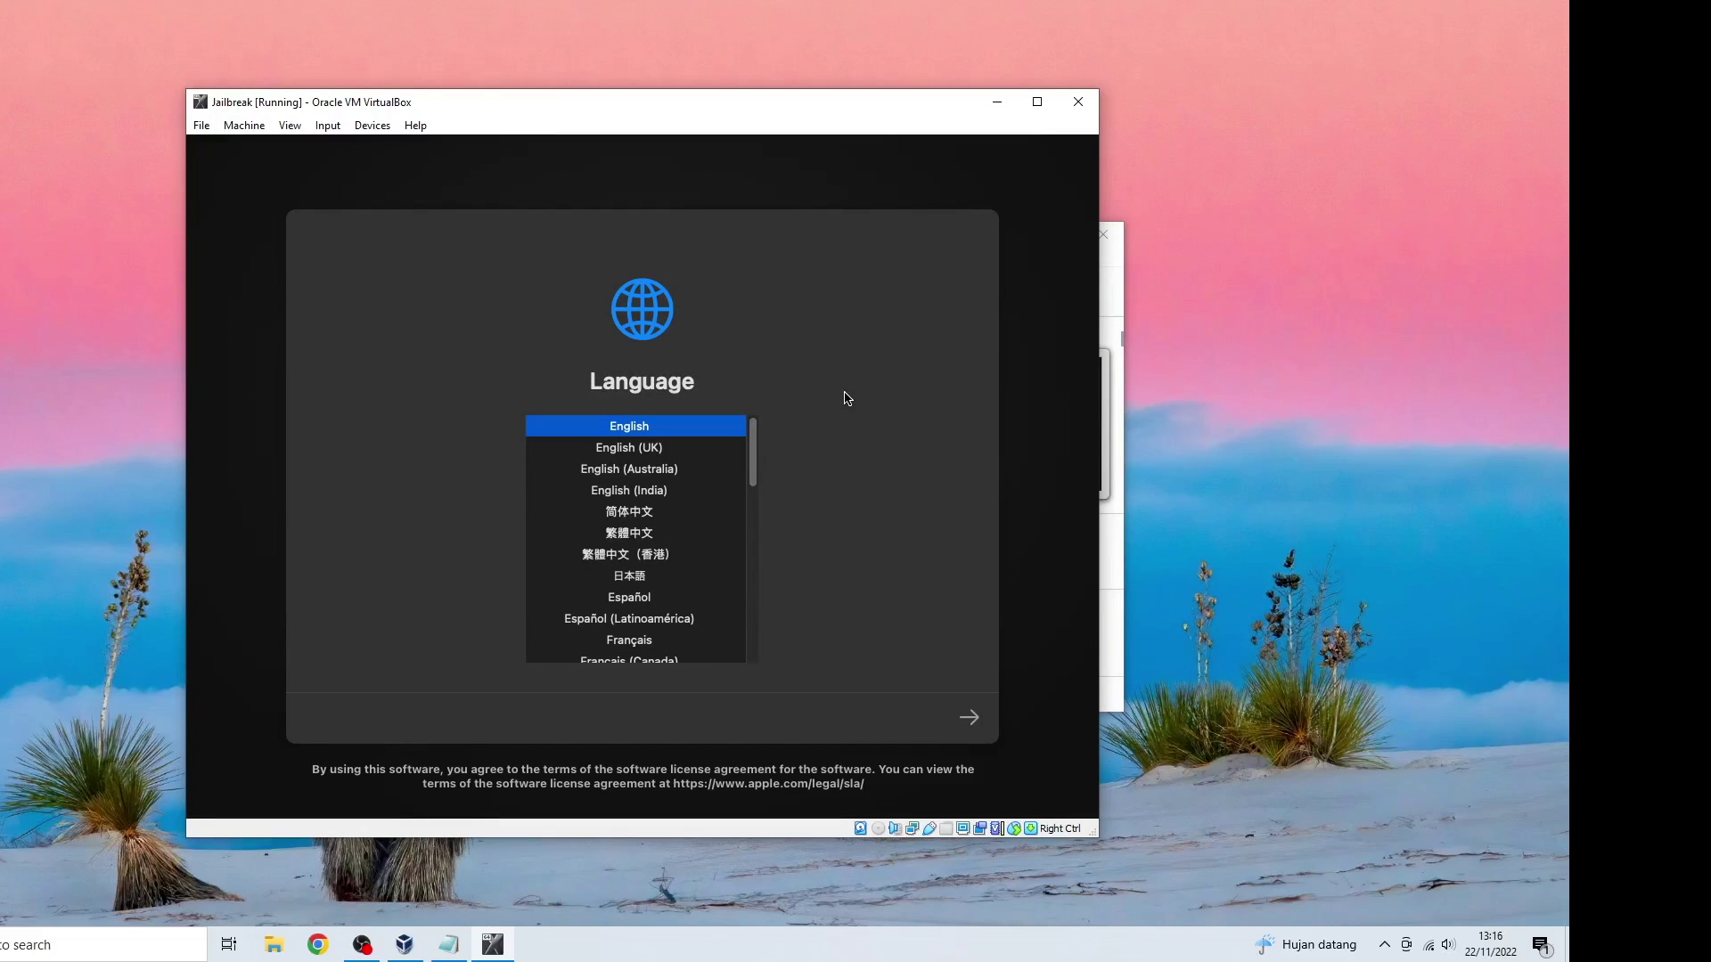
{"action": "left_click", "coordinate": [970, 718]}
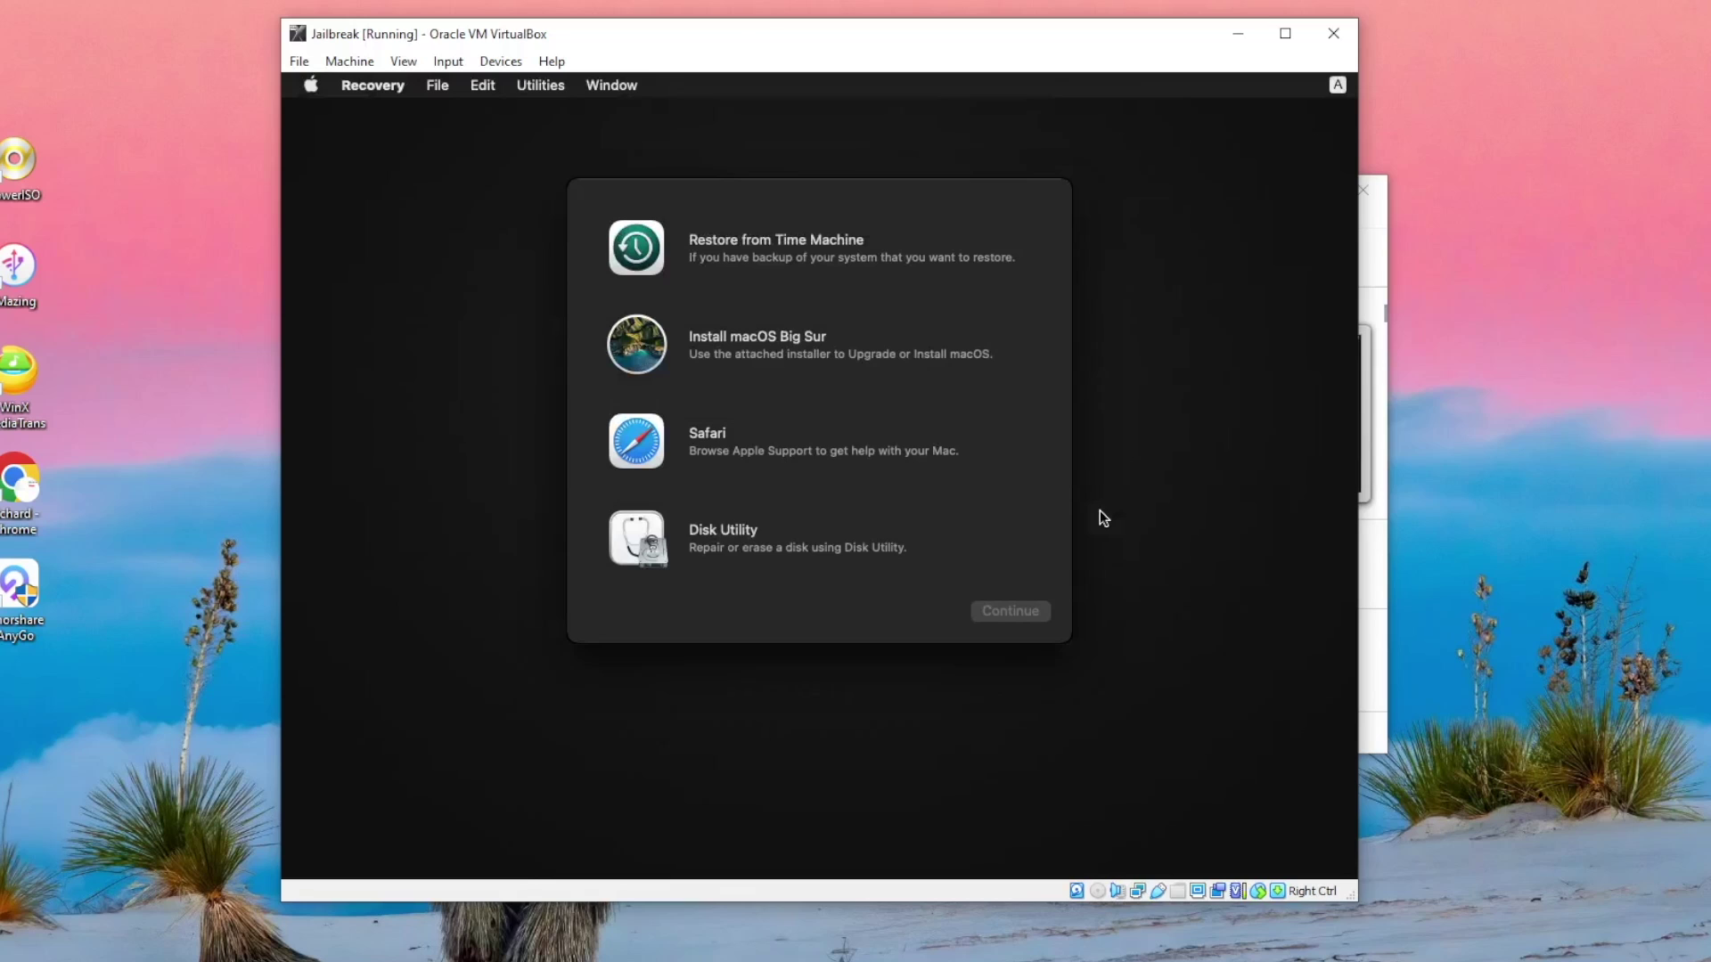
- Open Disk Utility from macOS Recovery and show all devices in its disk list
{"action": "left_click", "coordinate": [849, 546]}
{"action": "left_click", "coordinate": [997, 610]}
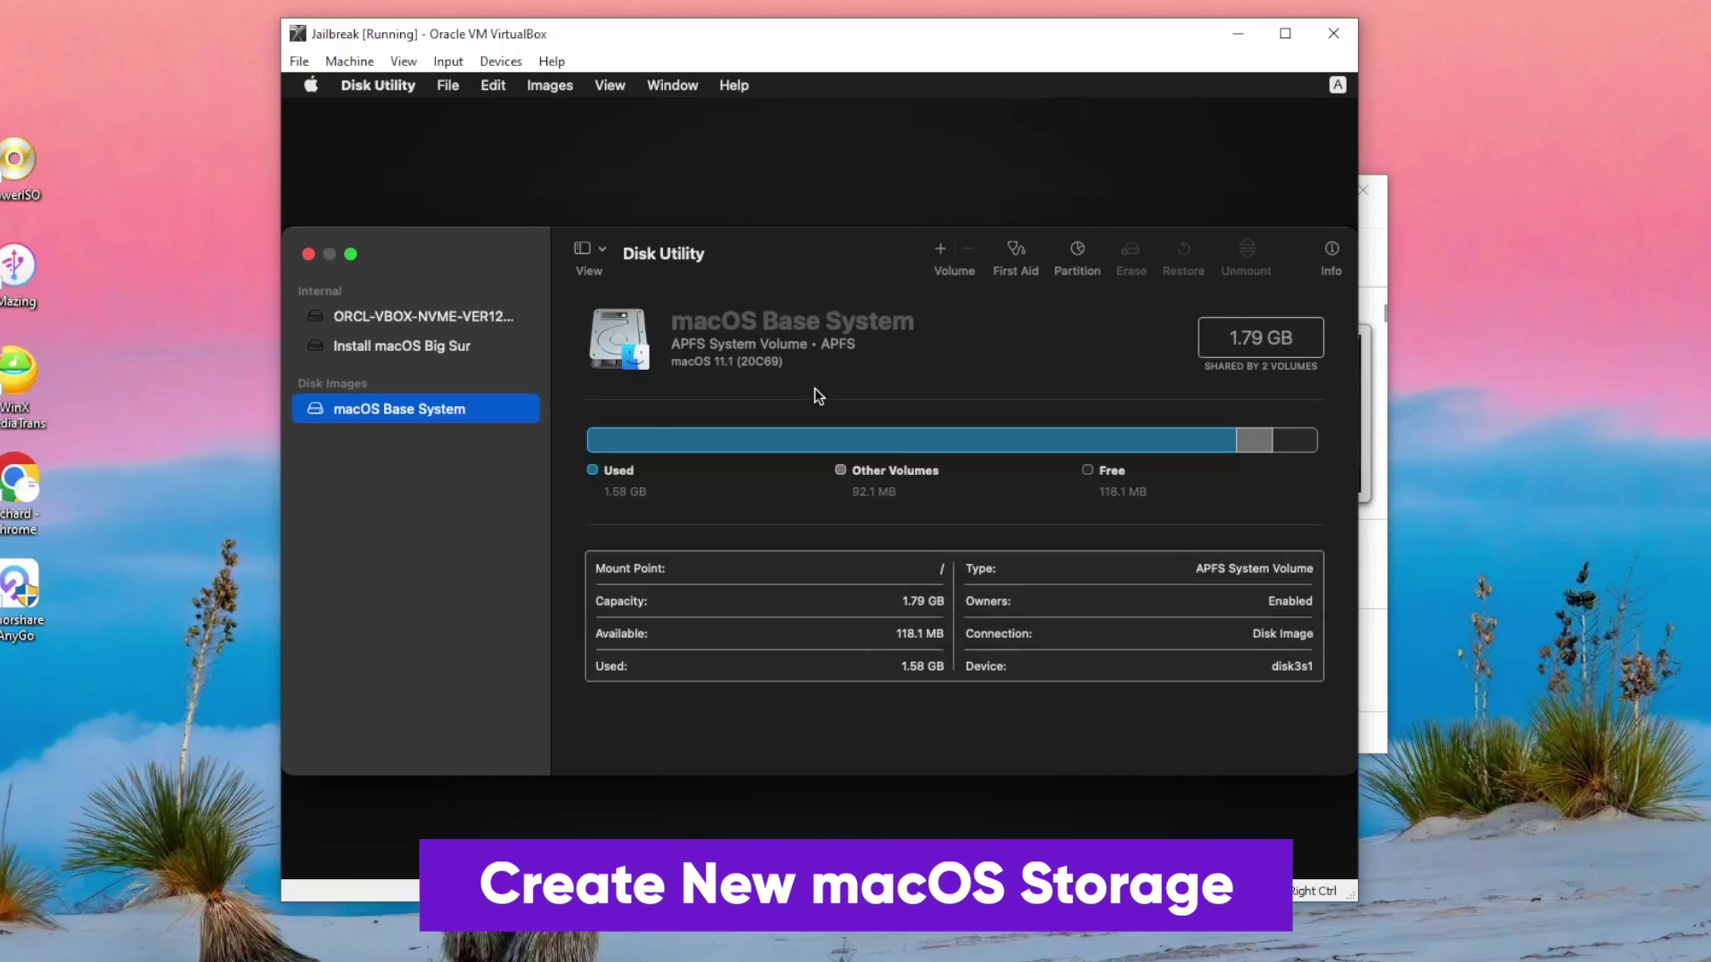
{"action": "left_click", "coordinate": [596, 249]}
{"action": "left_click", "coordinate": [634, 336]}
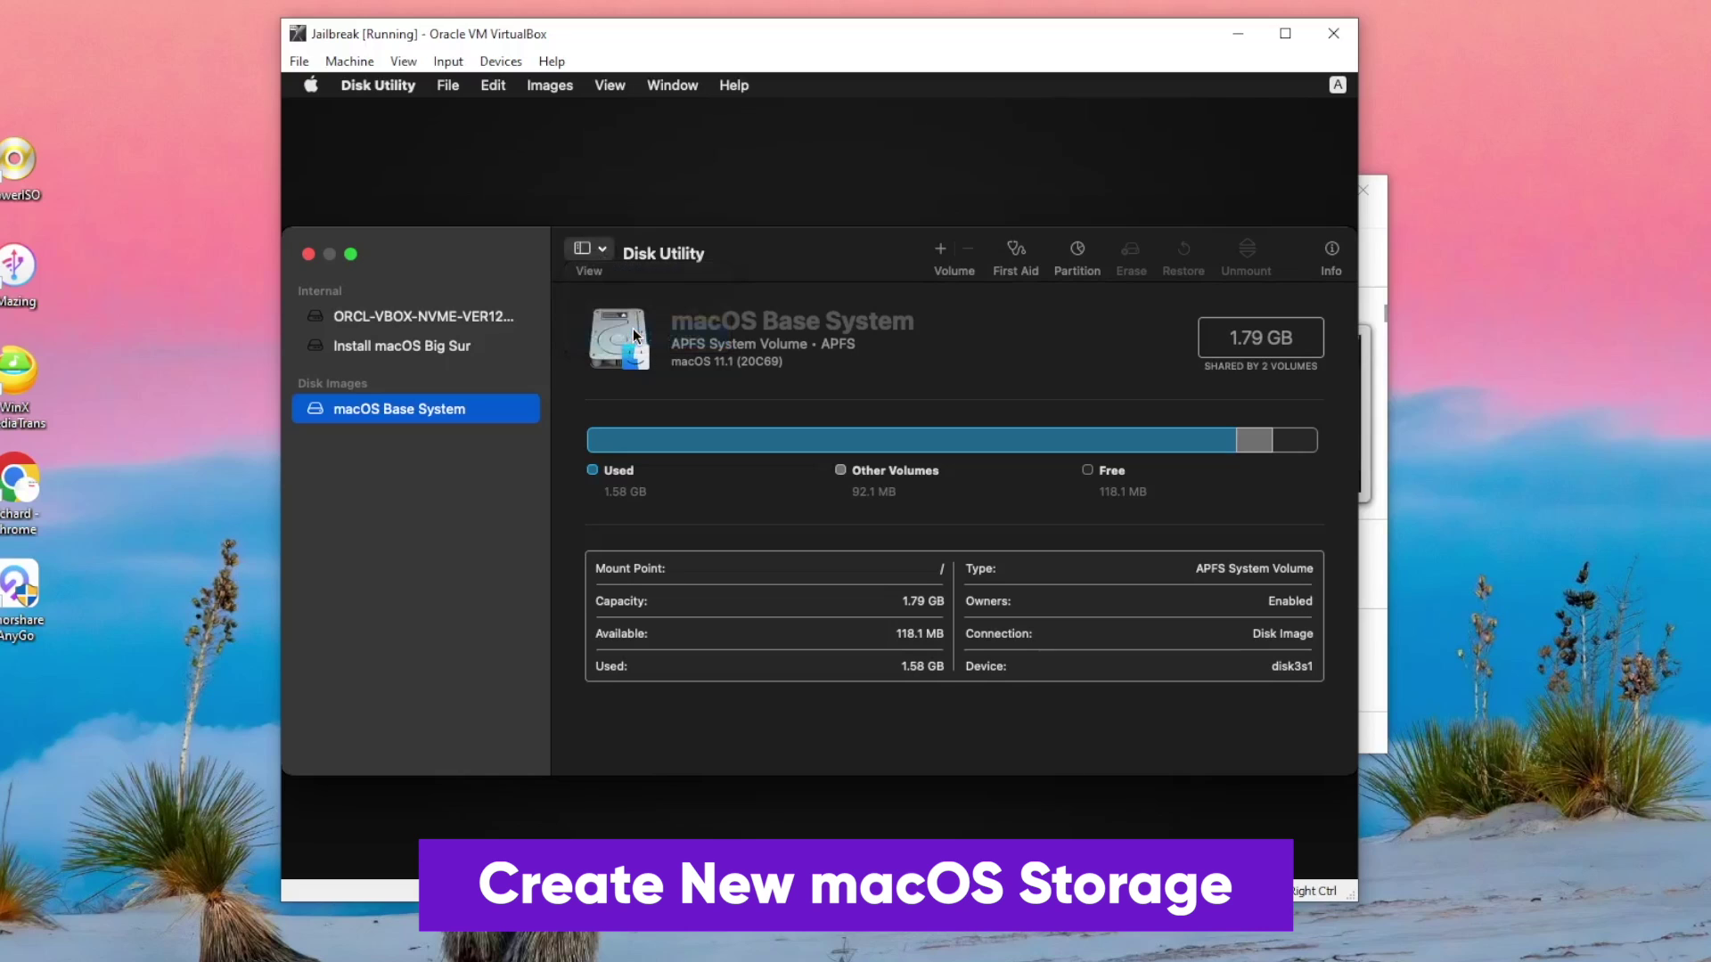
- Erase the ORCL-VBOX-NVME-VER12 Media disk as "Jailbreak" in APFS format with a GUID Partition Map, and close Disk Utility
{"action": "left_click", "coordinate": [471, 318]}
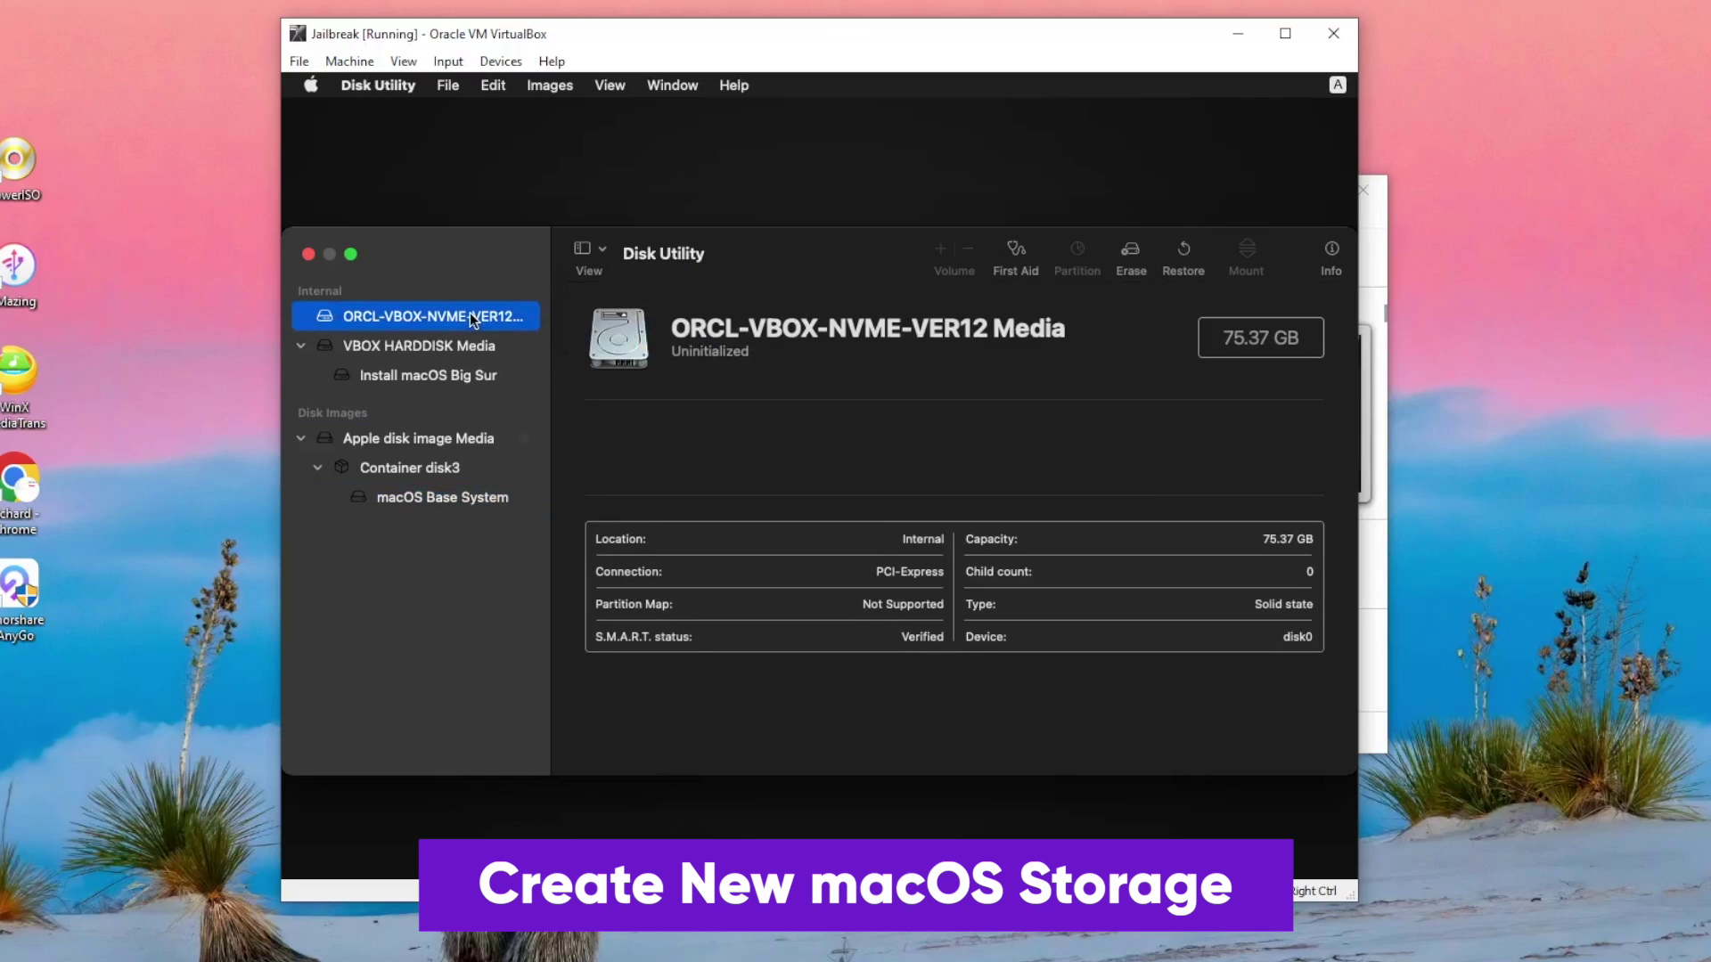
{"action": "left_click", "coordinate": [1142, 251]}
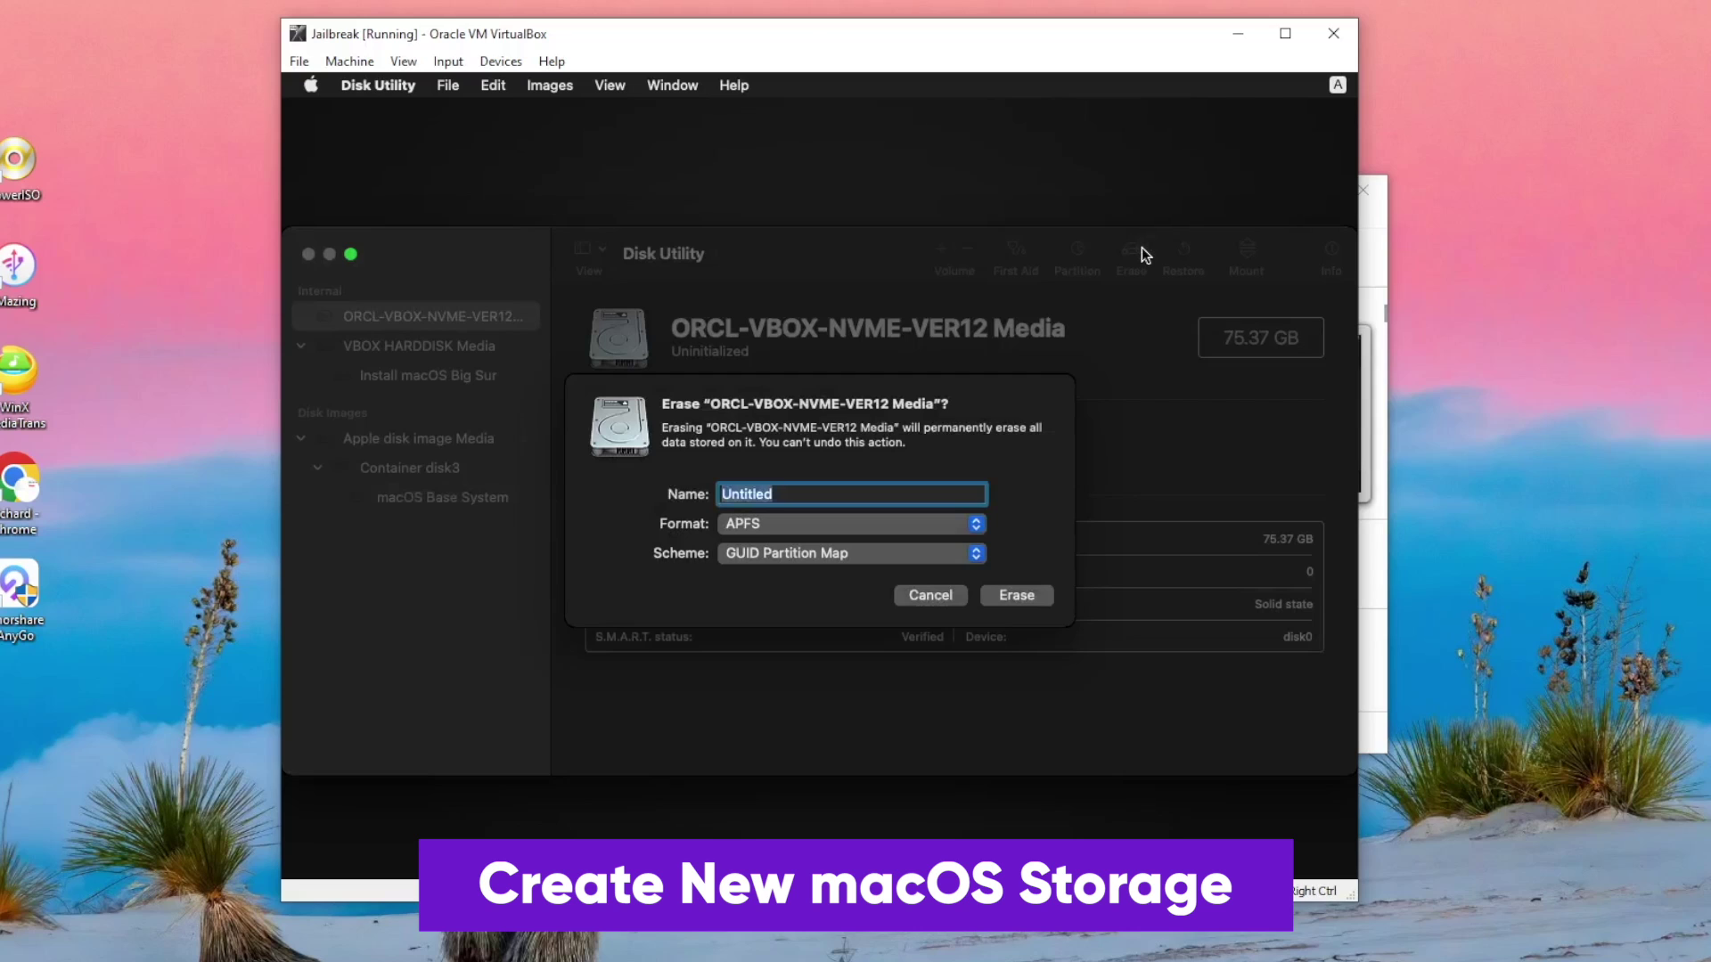
{"action": "type", "text": "Jailbreak"}
{"action": "left_click", "coordinate": [1037, 591]}
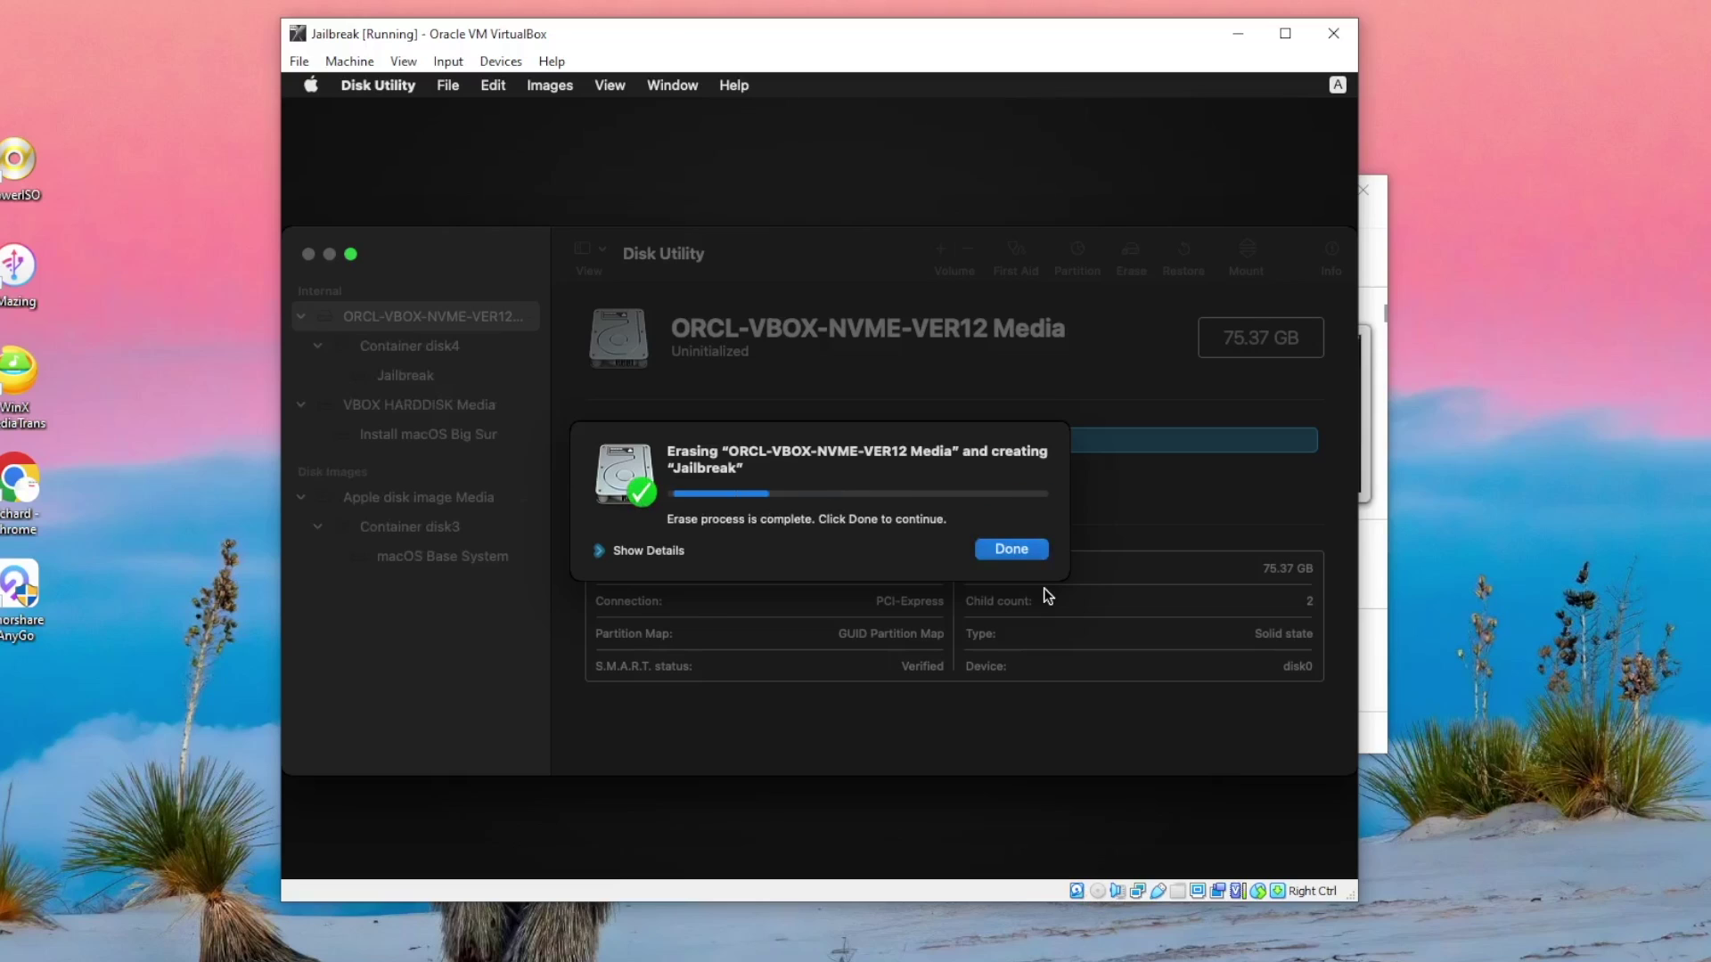
{"action": "left_click", "coordinate": [1009, 550]}
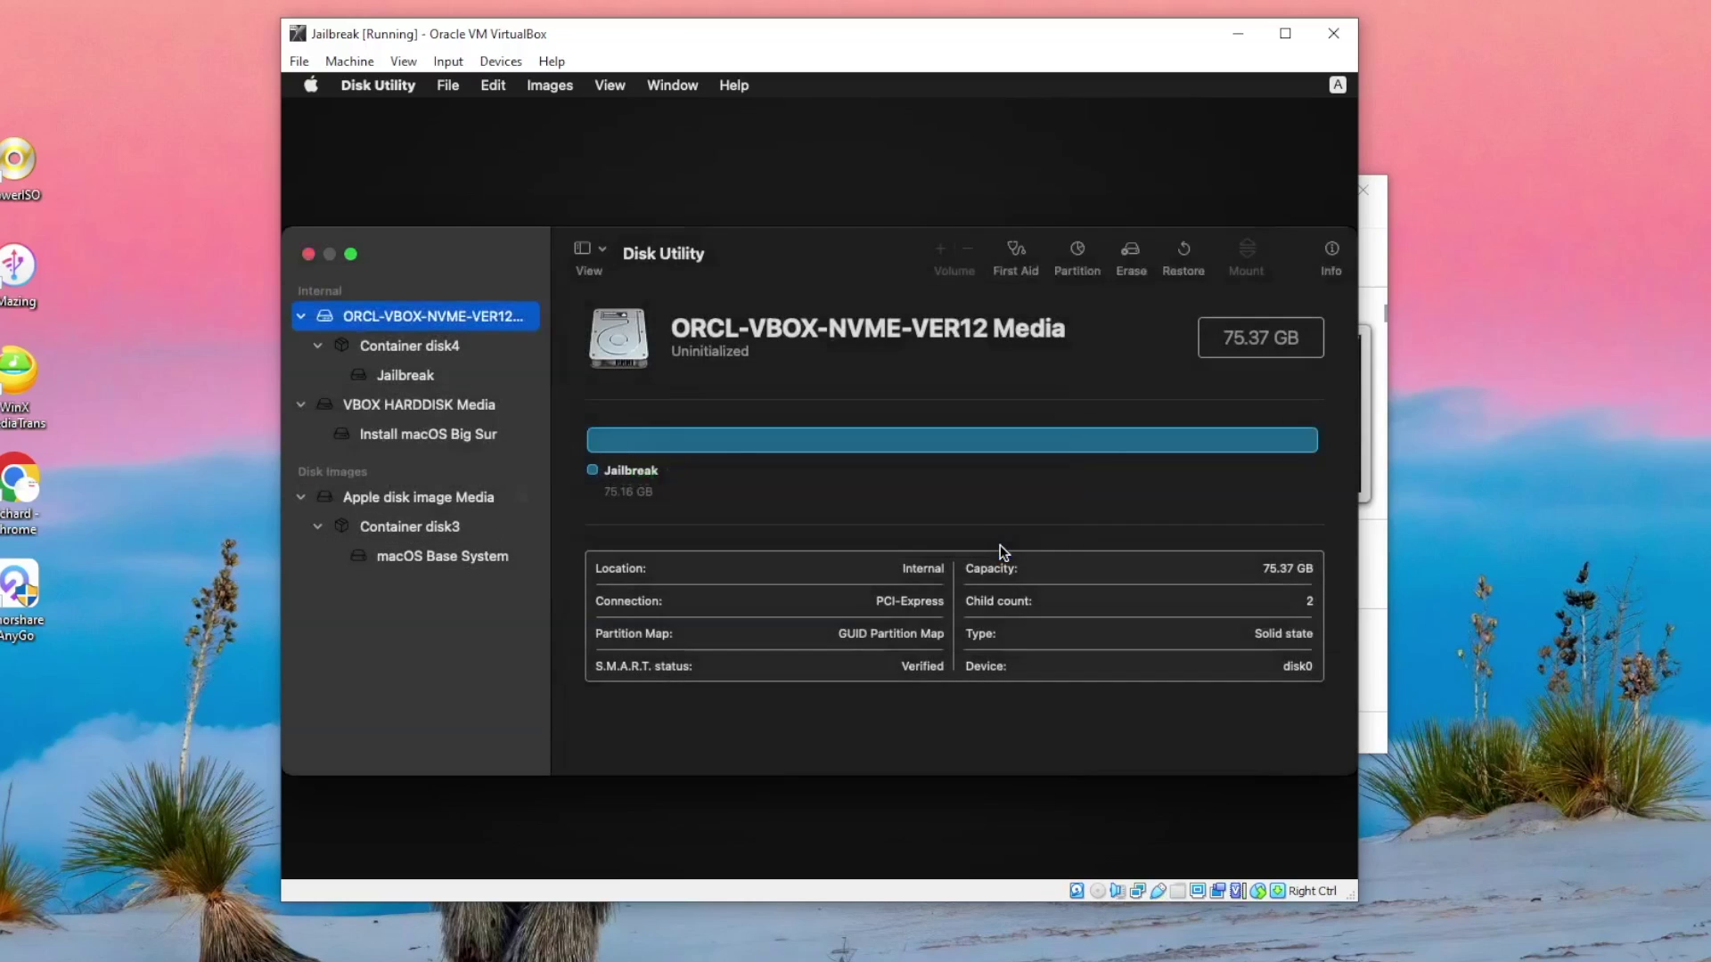
{"action": "left_click", "coordinate": [311, 254]}
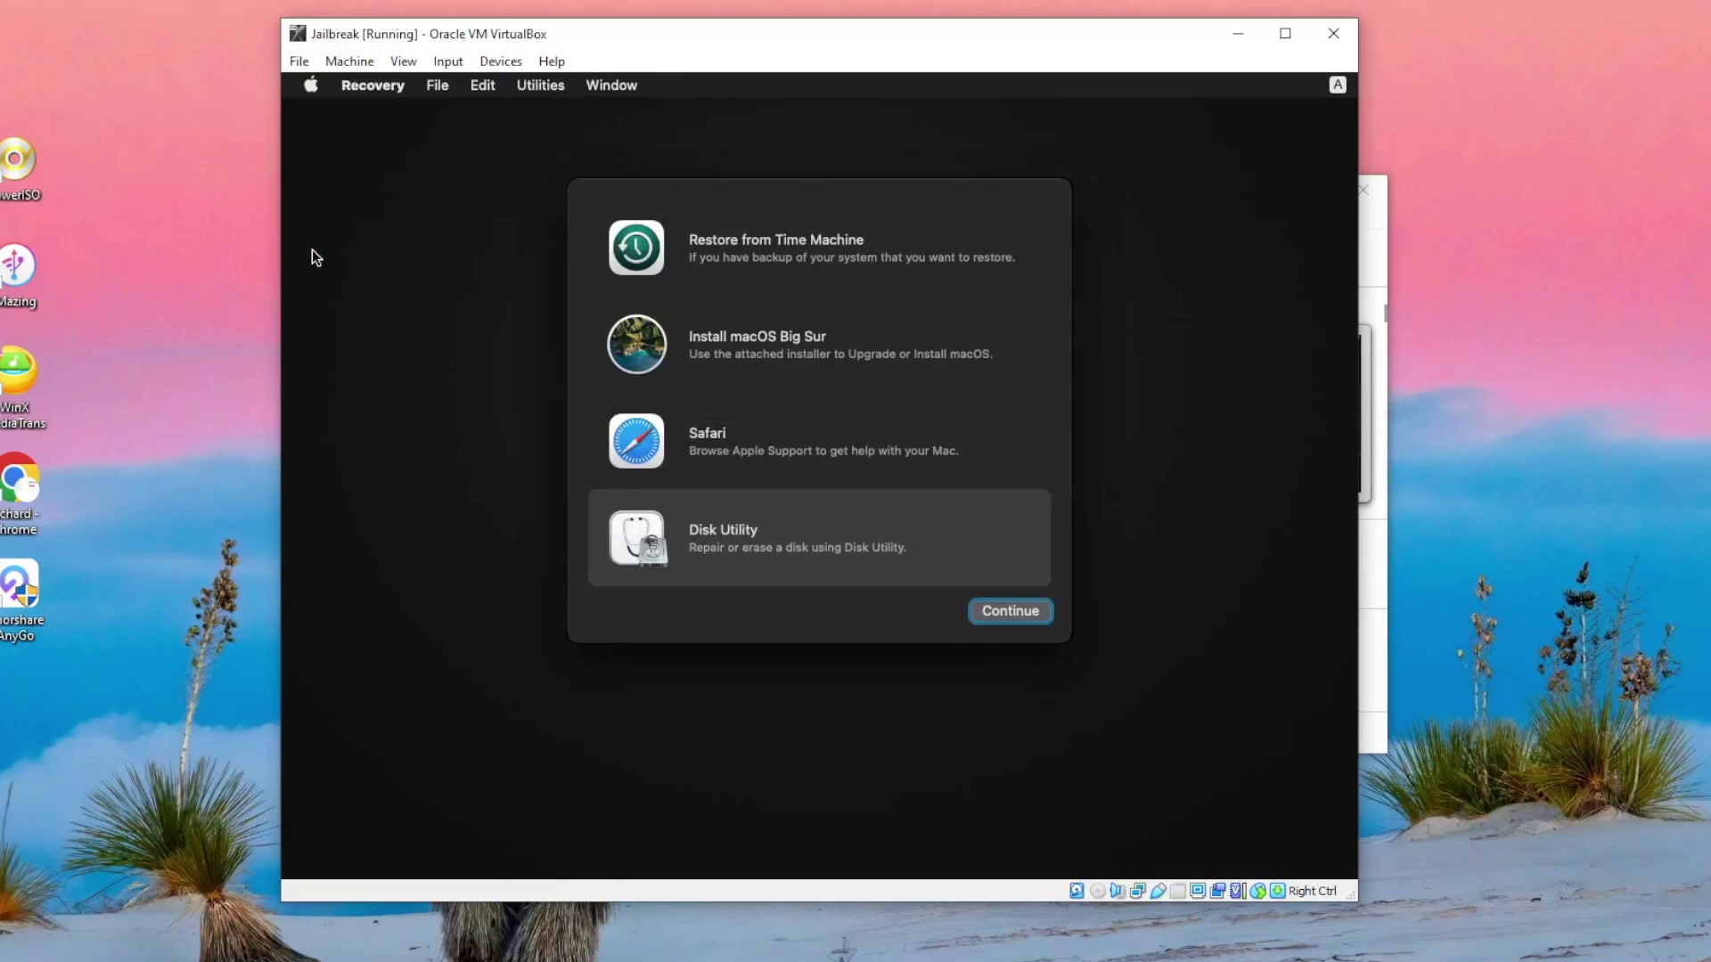
- Launch the macOS Big Sur installer, accept its software license agreement, and start the installation on the Jailbreak disk
{"action": "left_click", "coordinate": [791, 323]}
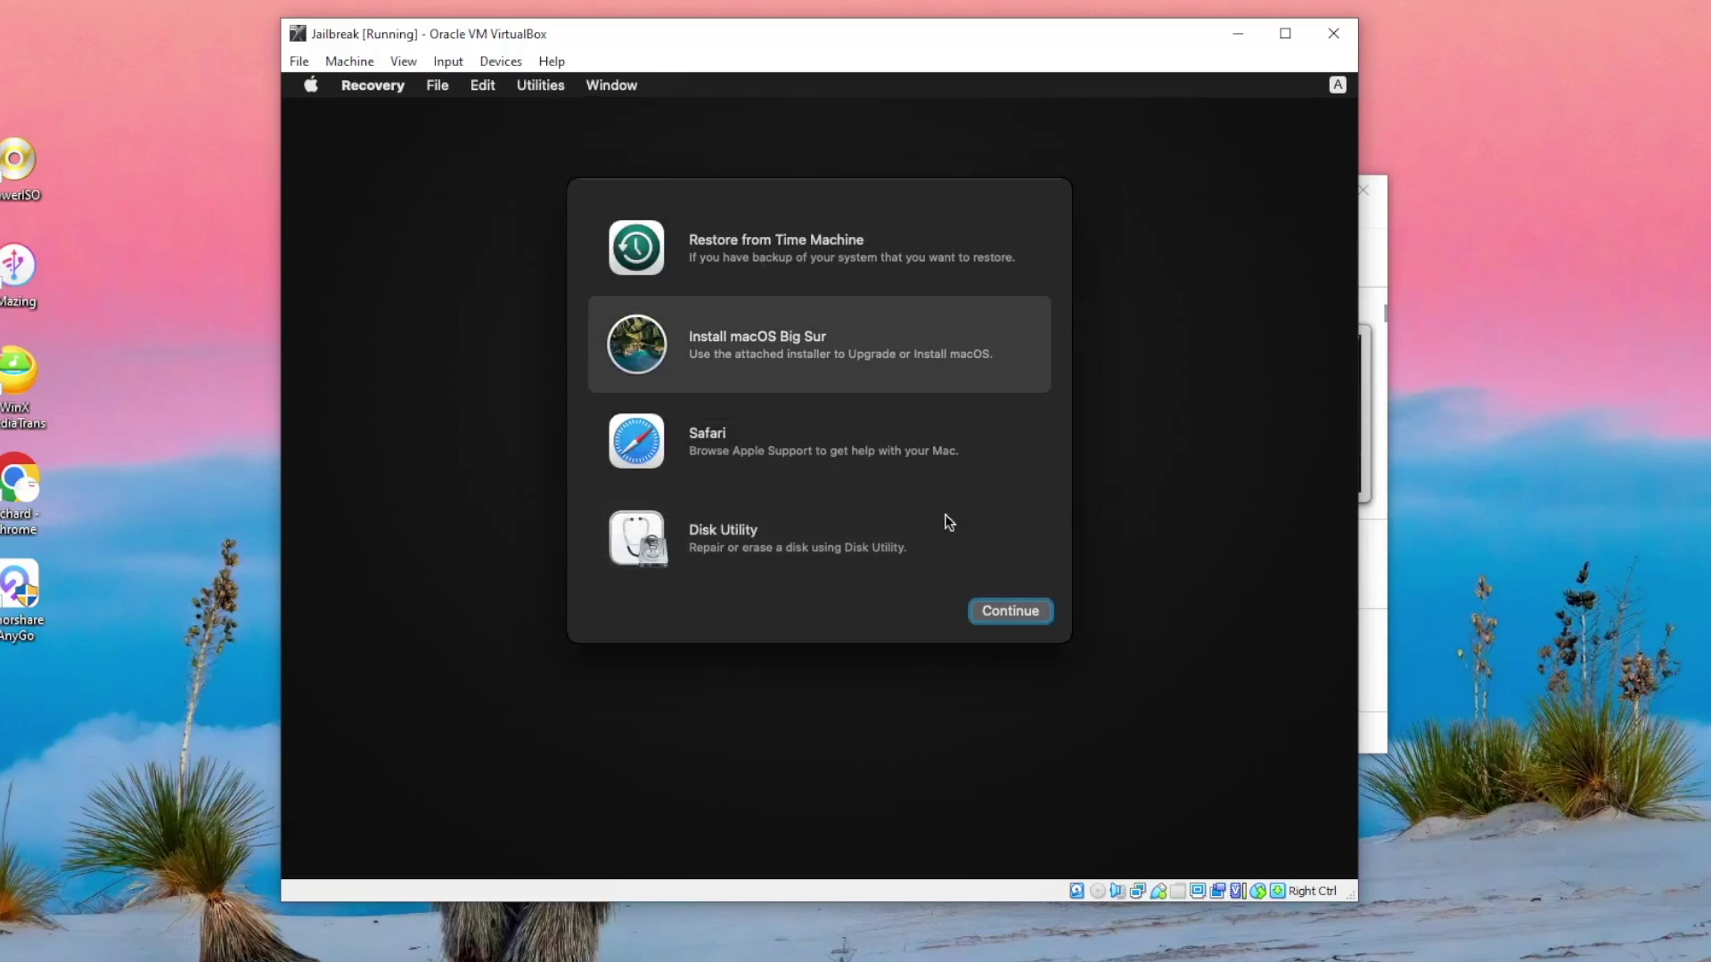
{"action": "left_click", "coordinate": [983, 615]}
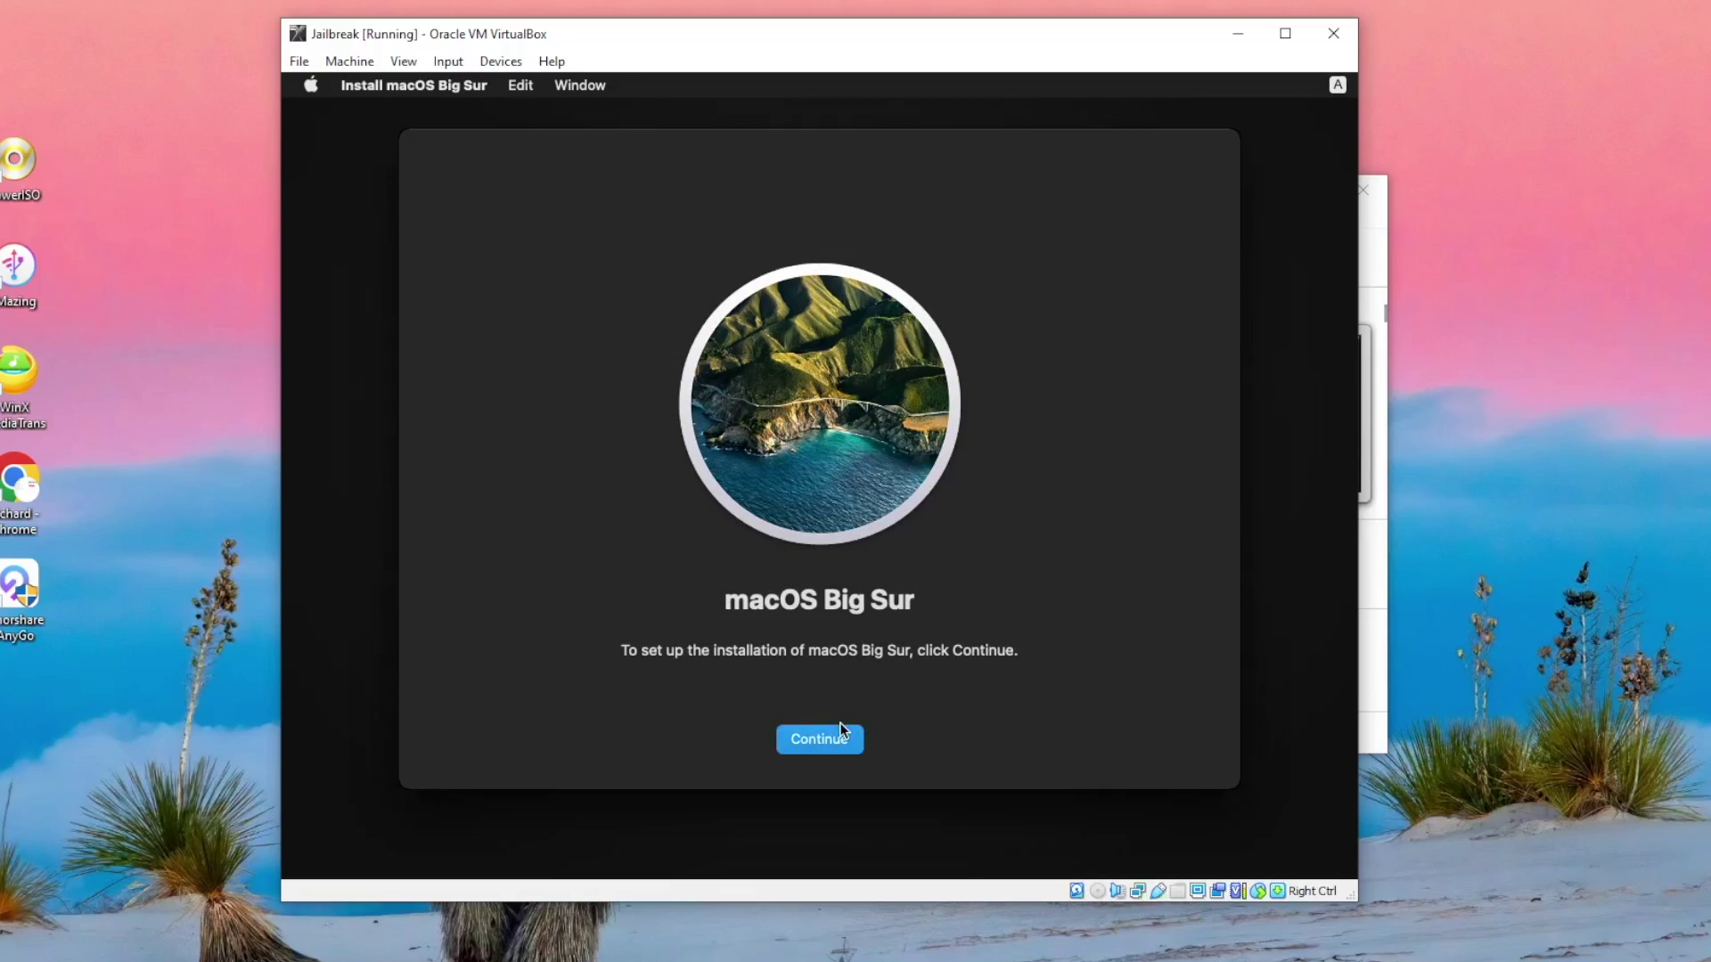
{"action": "left_click", "coordinate": [840, 731]}
{"action": "left_click", "coordinate": [842, 736]}
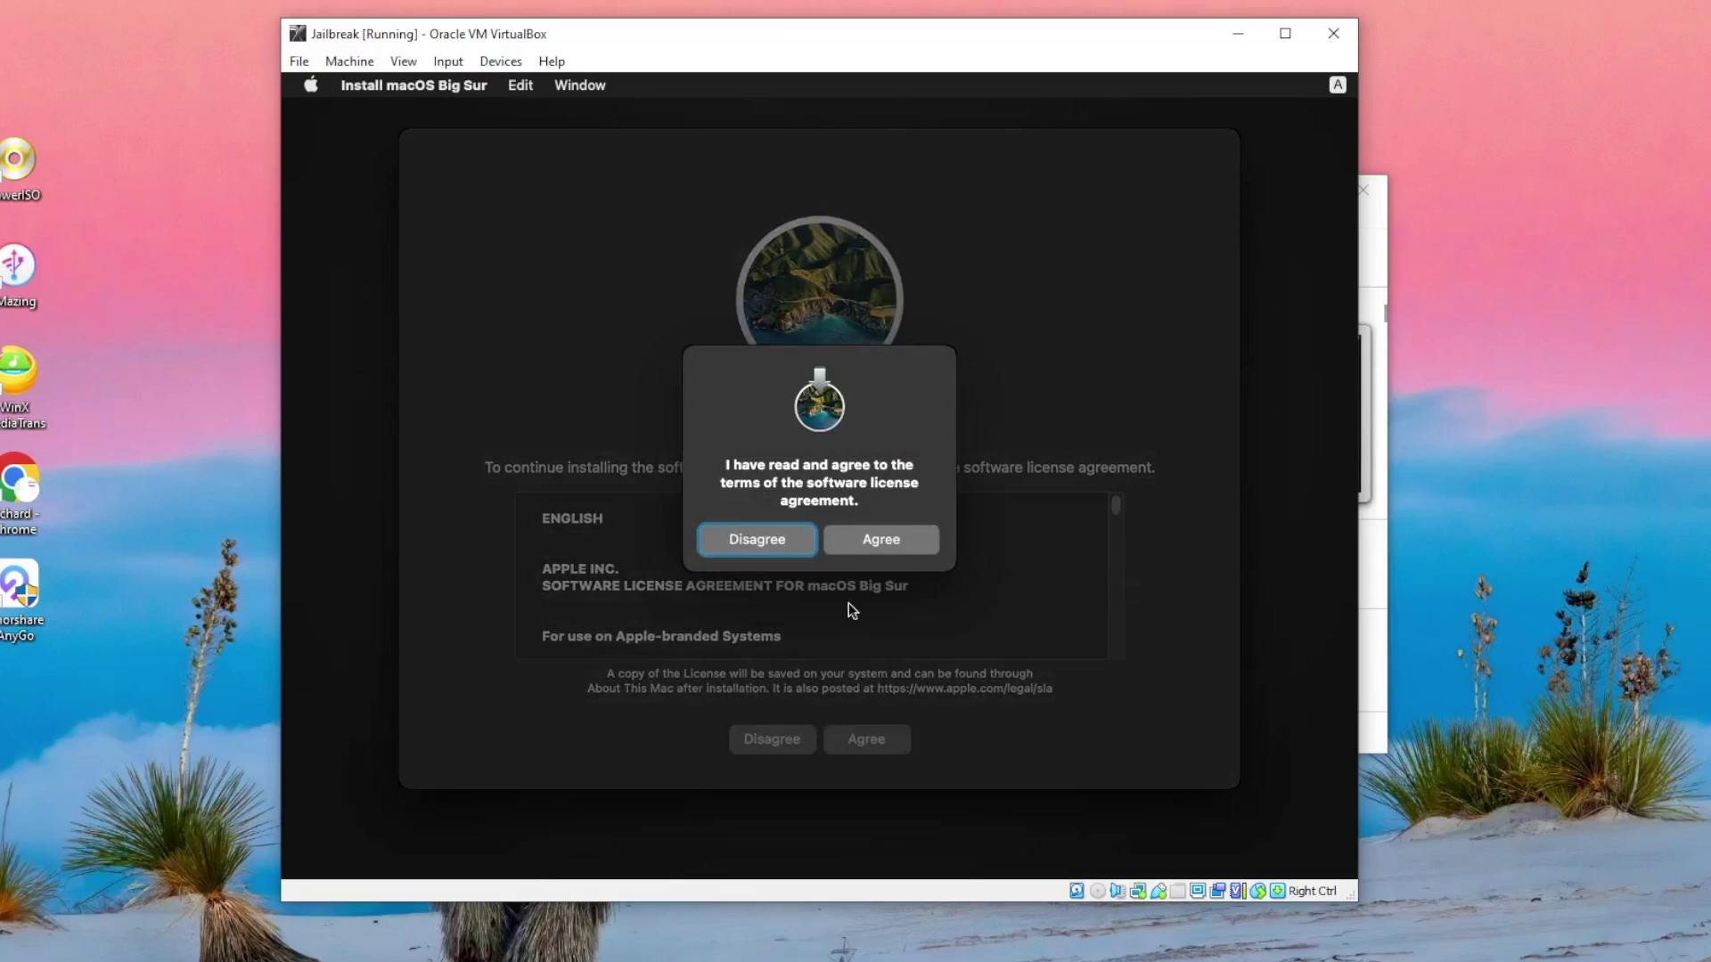
{"action": "left_click", "coordinate": [849, 542]}
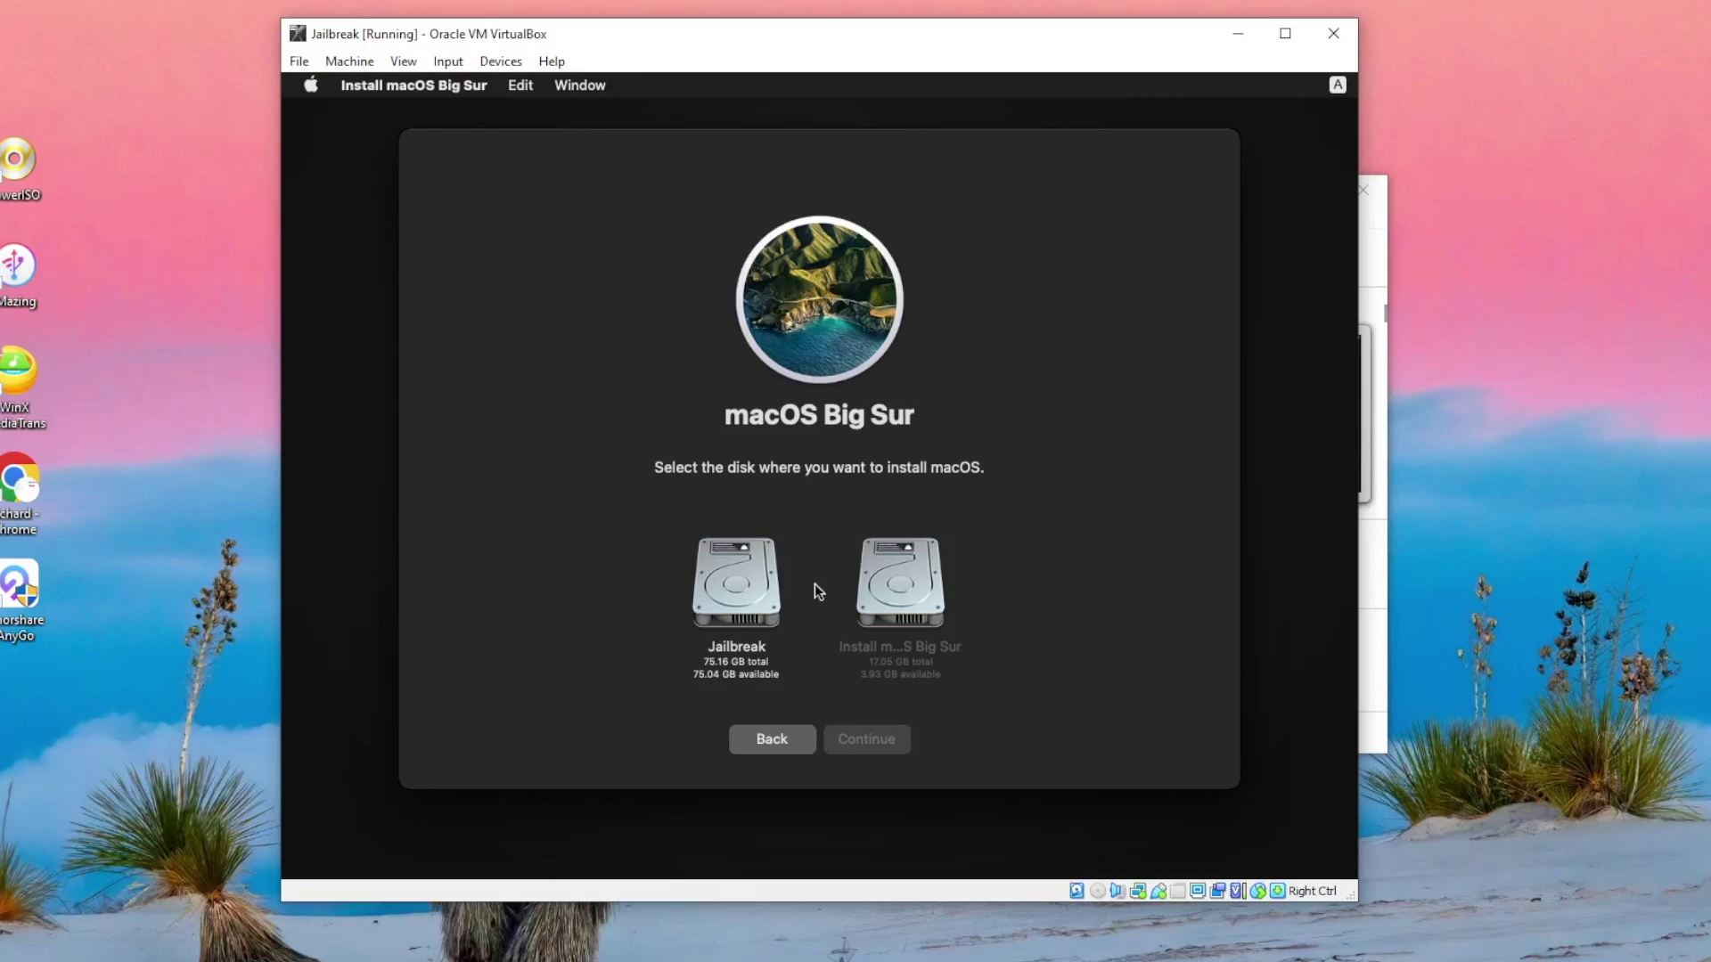
{"action": "left_click", "coordinate": [773, 585]}
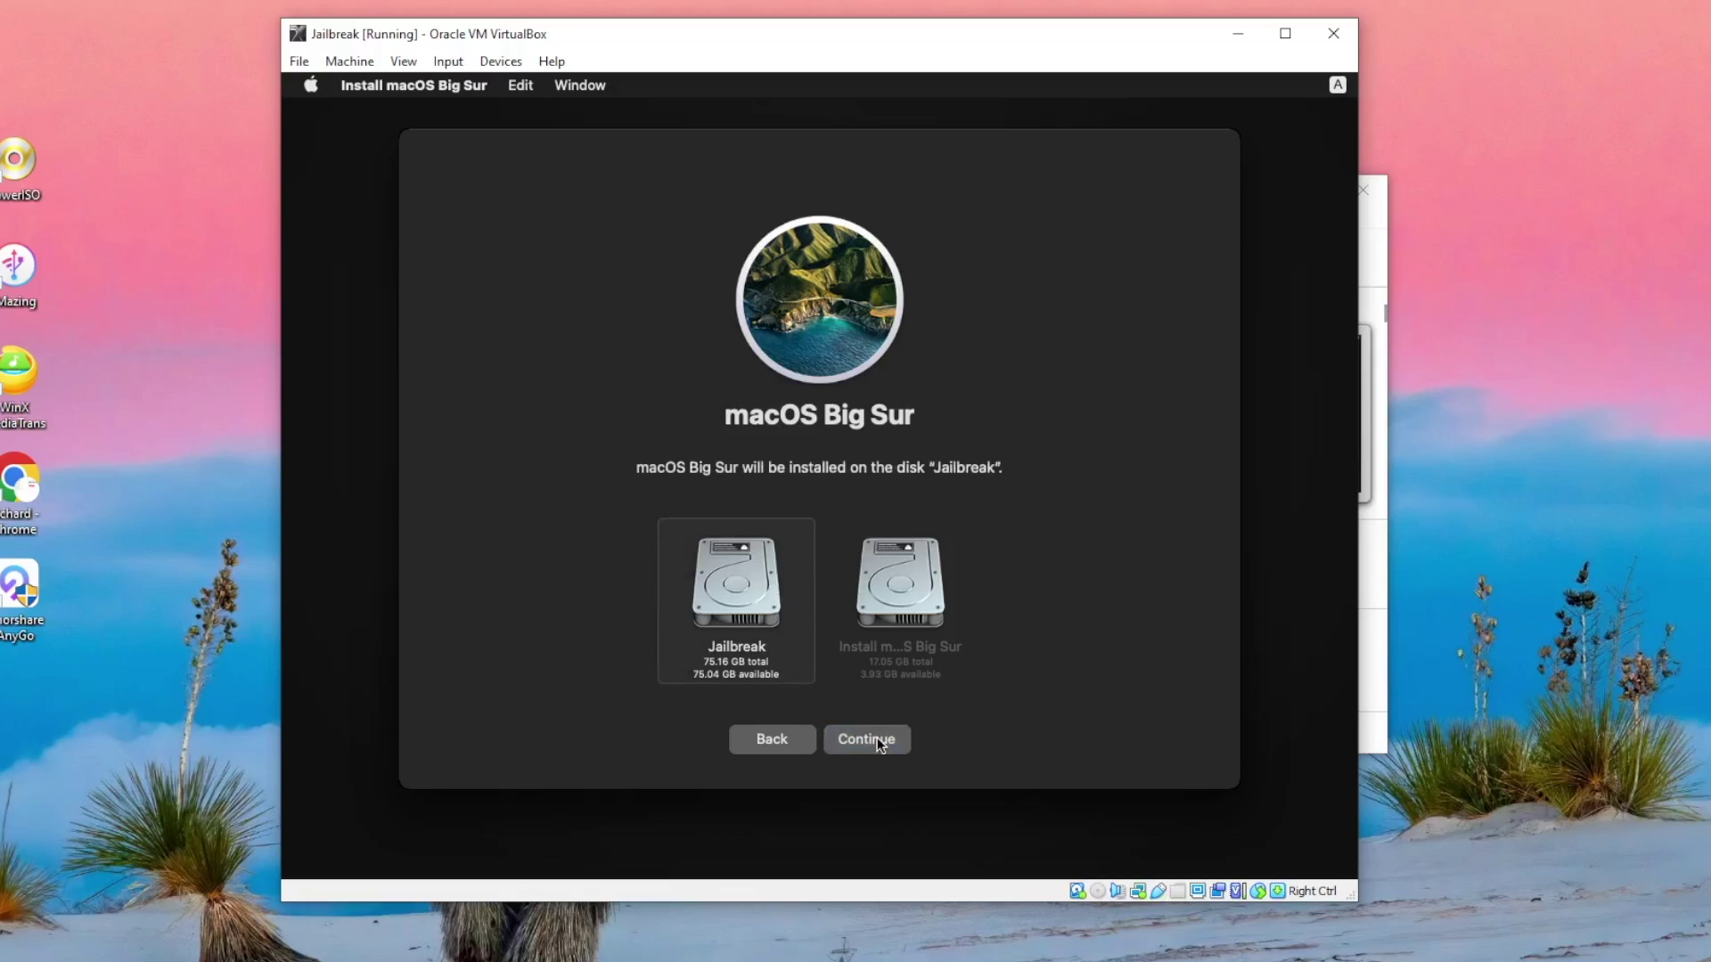
{"action": "left_click", "coordinate": [870, 736]}
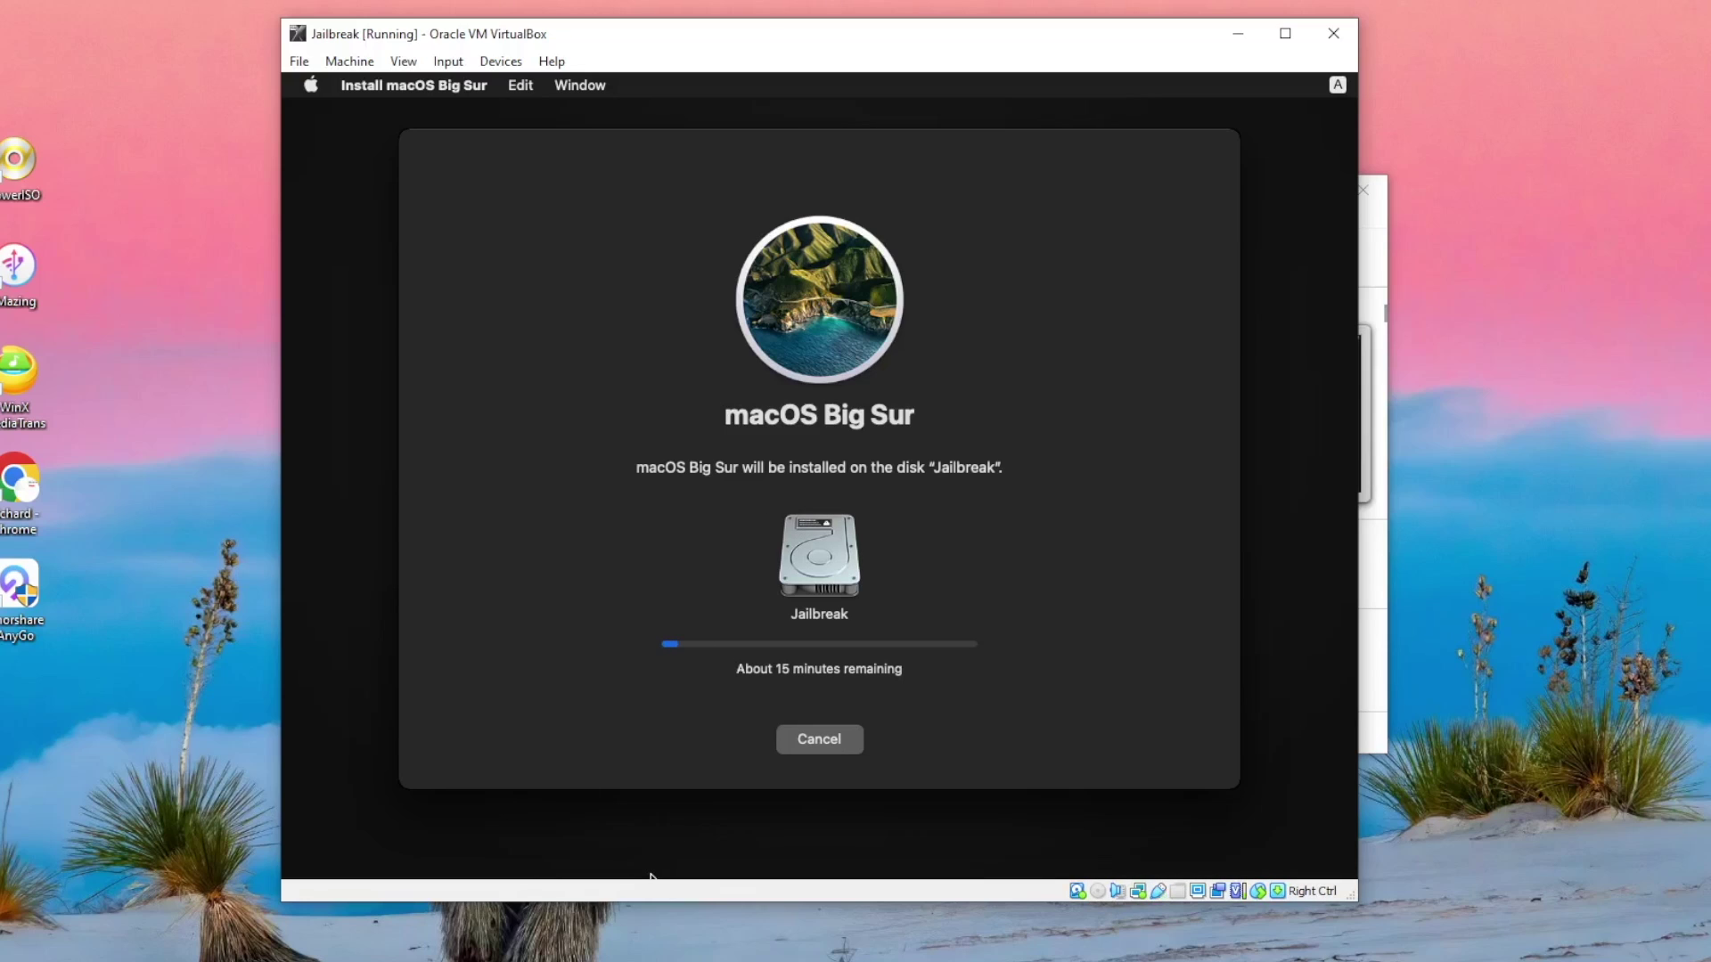
{"action": "mouse_move", "coordinate": [488, 958]}
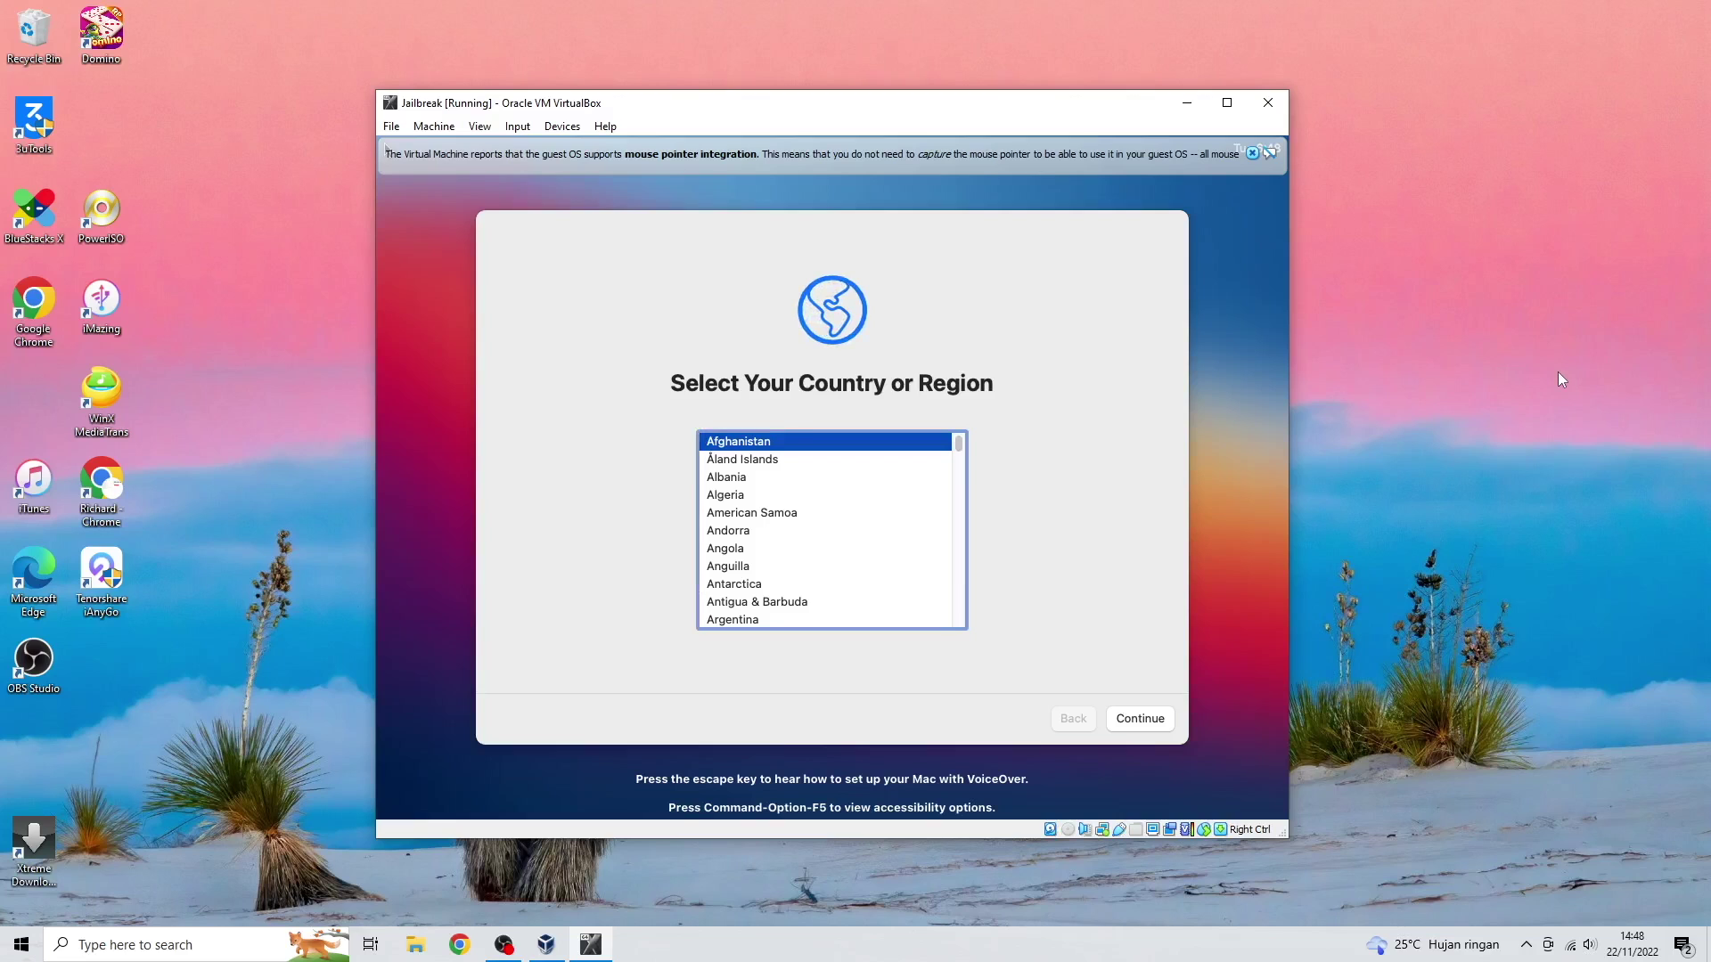
- Continue the macOS setup through the country and English (US) language settings, and skip the accessibility options
{"action": "left_click", "coordinate": [1164, 723]}
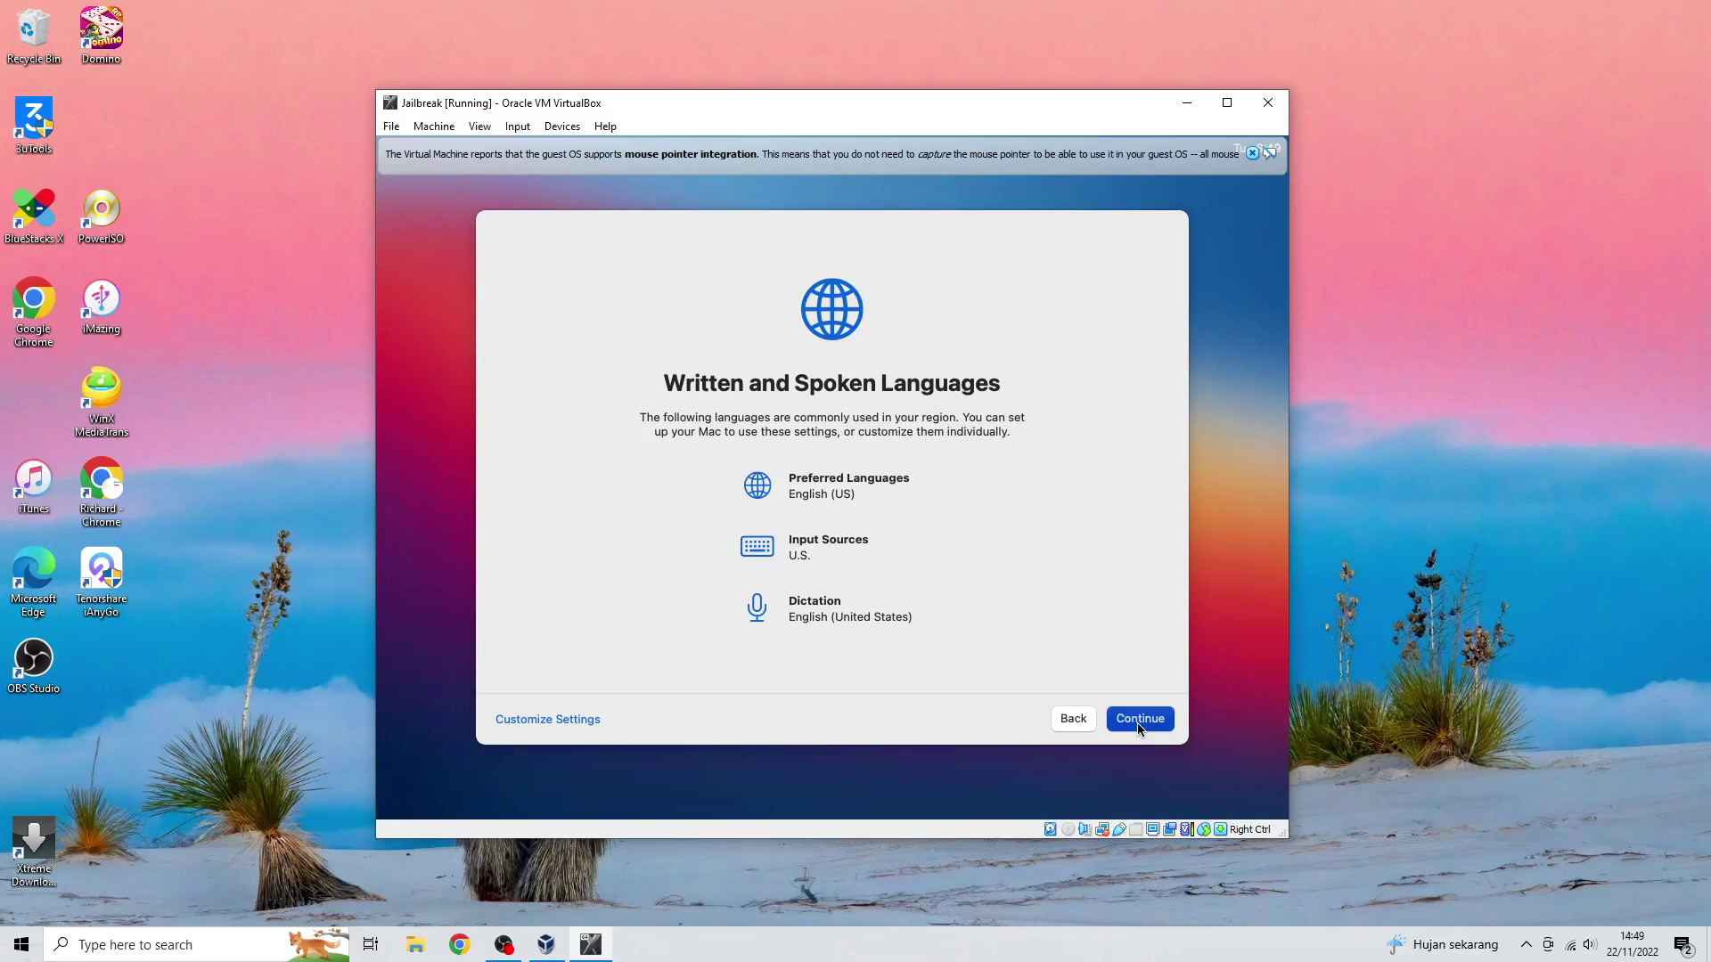
{"action": "left_click", "coordinate": [1138, 723]}
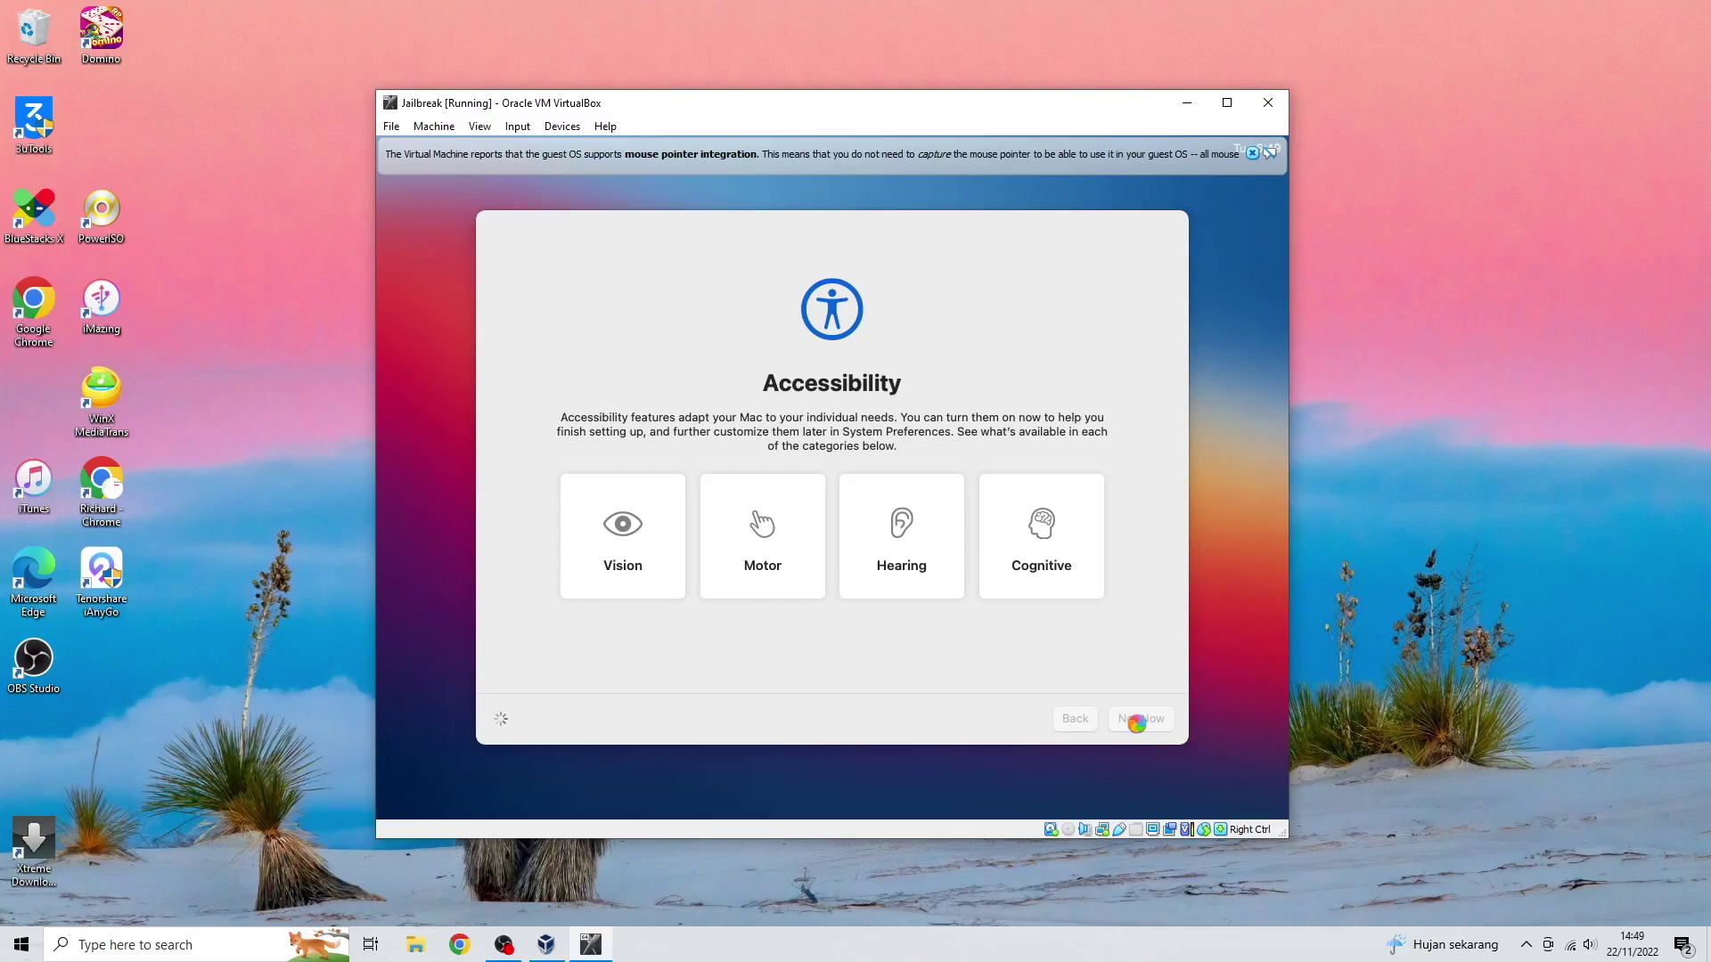
{"action": "left_click", "coordinate": [1137, 724]}
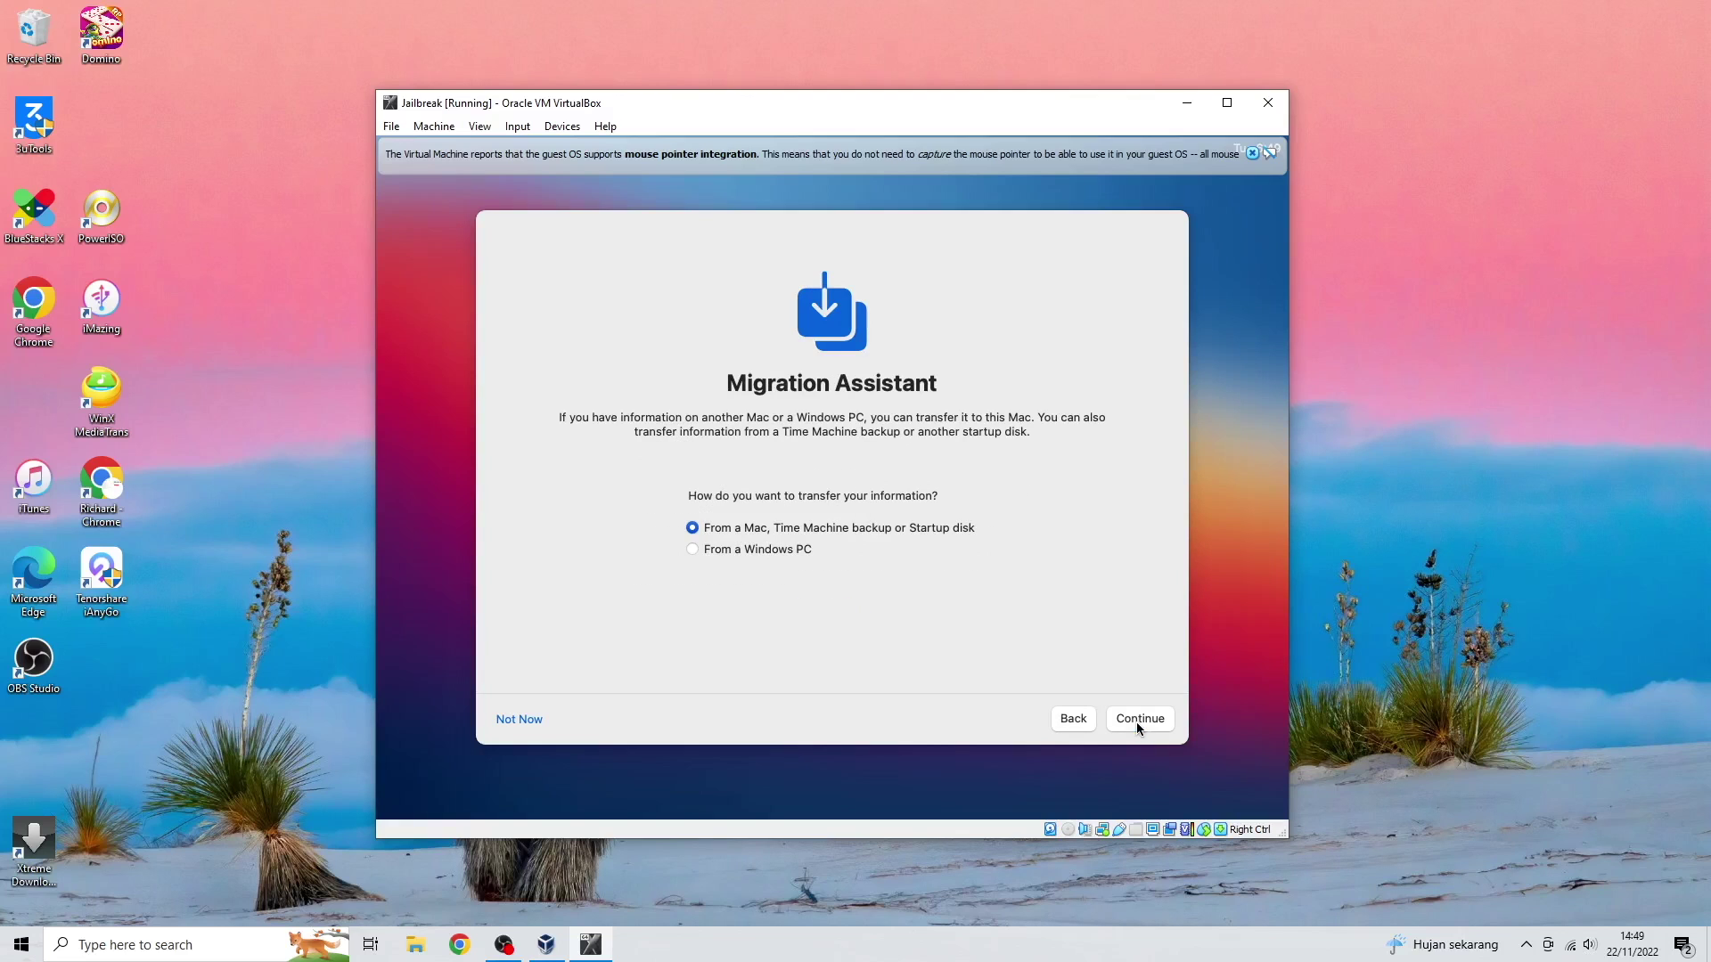
- Skip transferring information with Migration Assistant and skip signing in with an Apple ID
{"action": "left_click", "coordinate": [524, 720]}
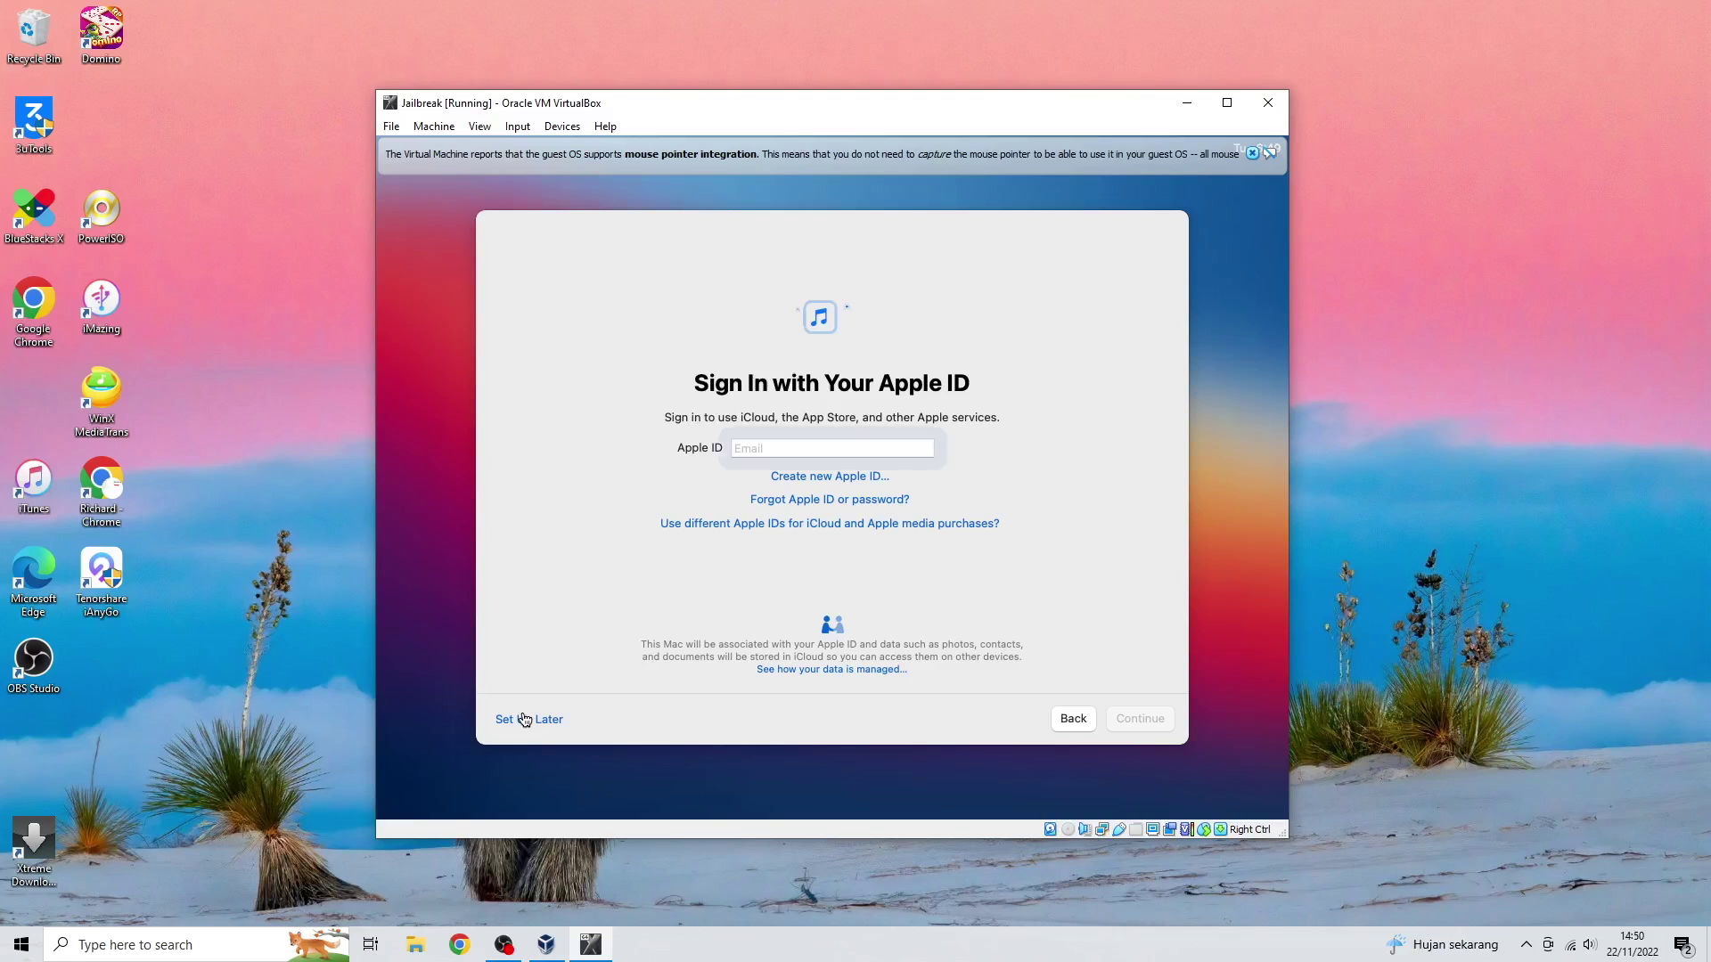
{"action": "left_click", "coordinate": [525, 720]}
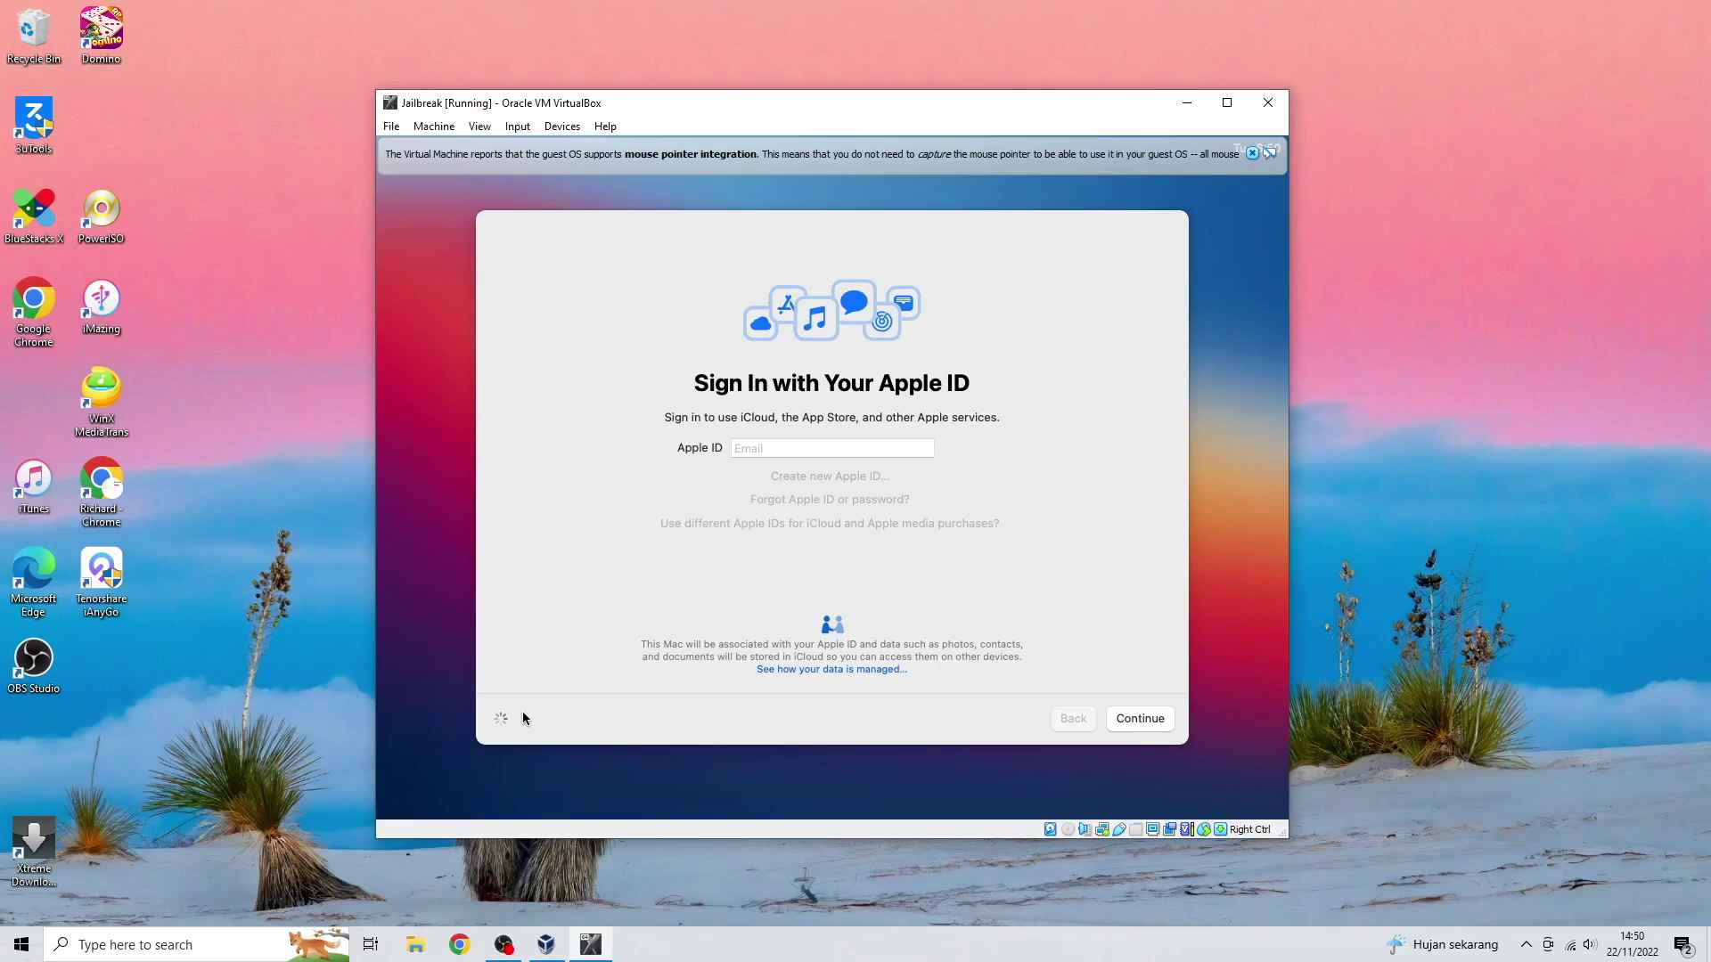
{"action": "left_click", "coordinate": [902, 561]}
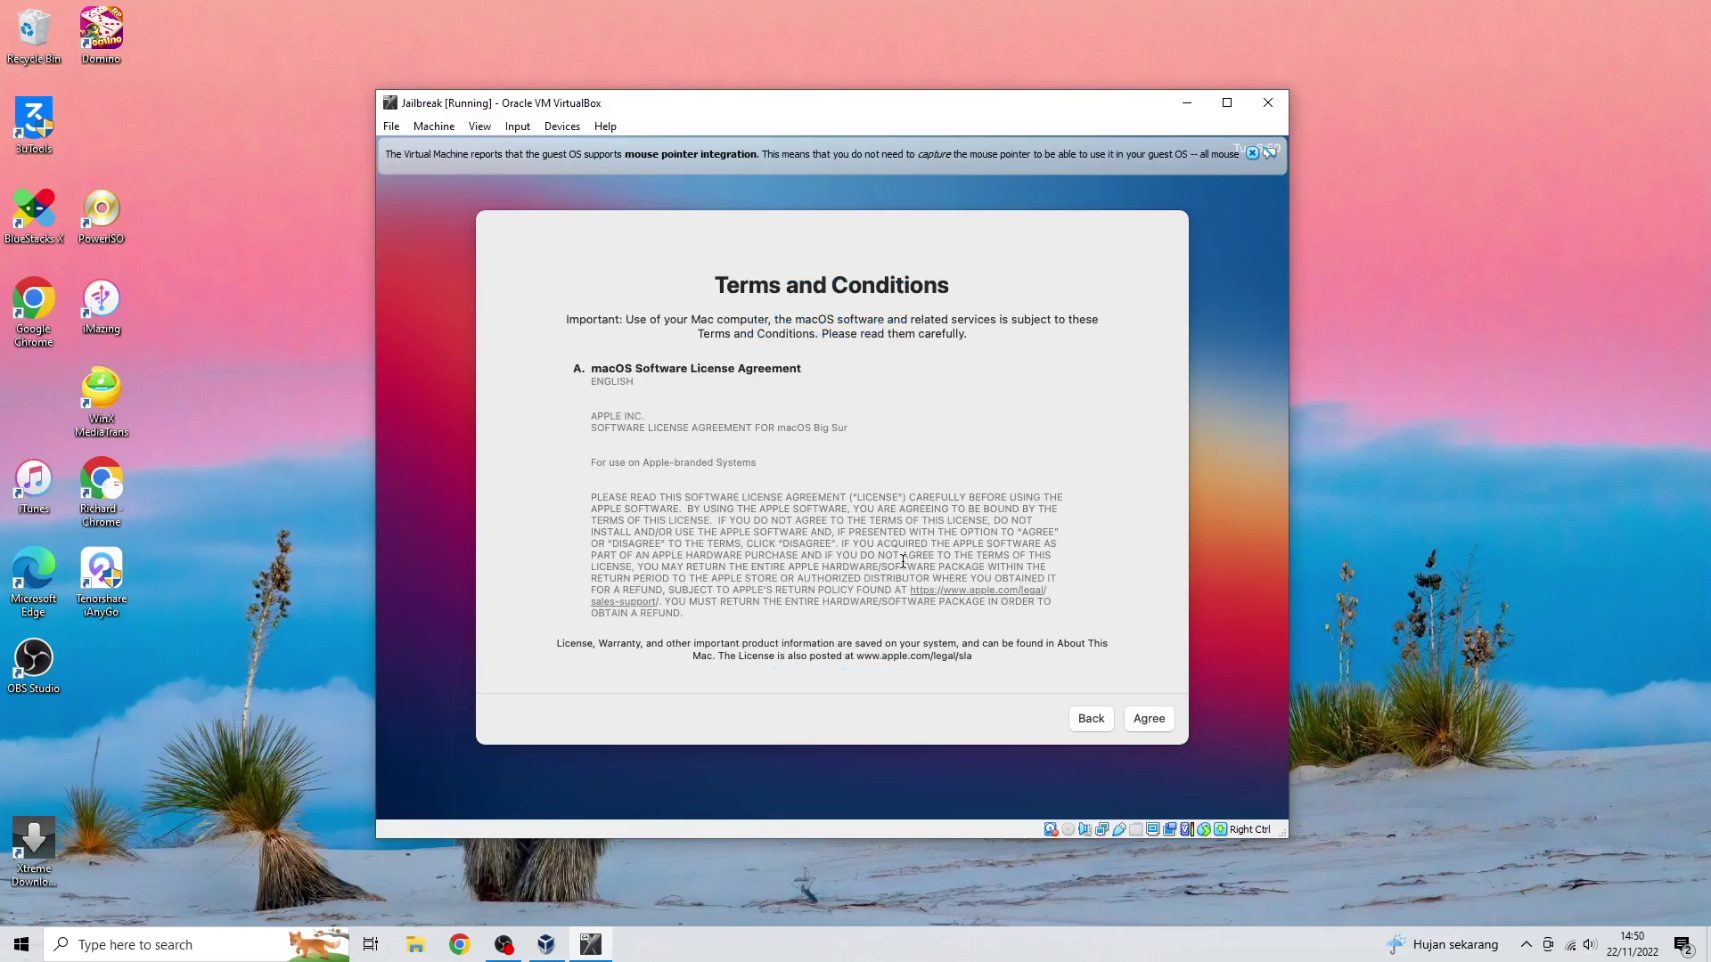
- Agree to the macOS Software License Agreement and continue the setup with the Light appearance
{"action": "left_click", "coordinate": [1157, 720]}
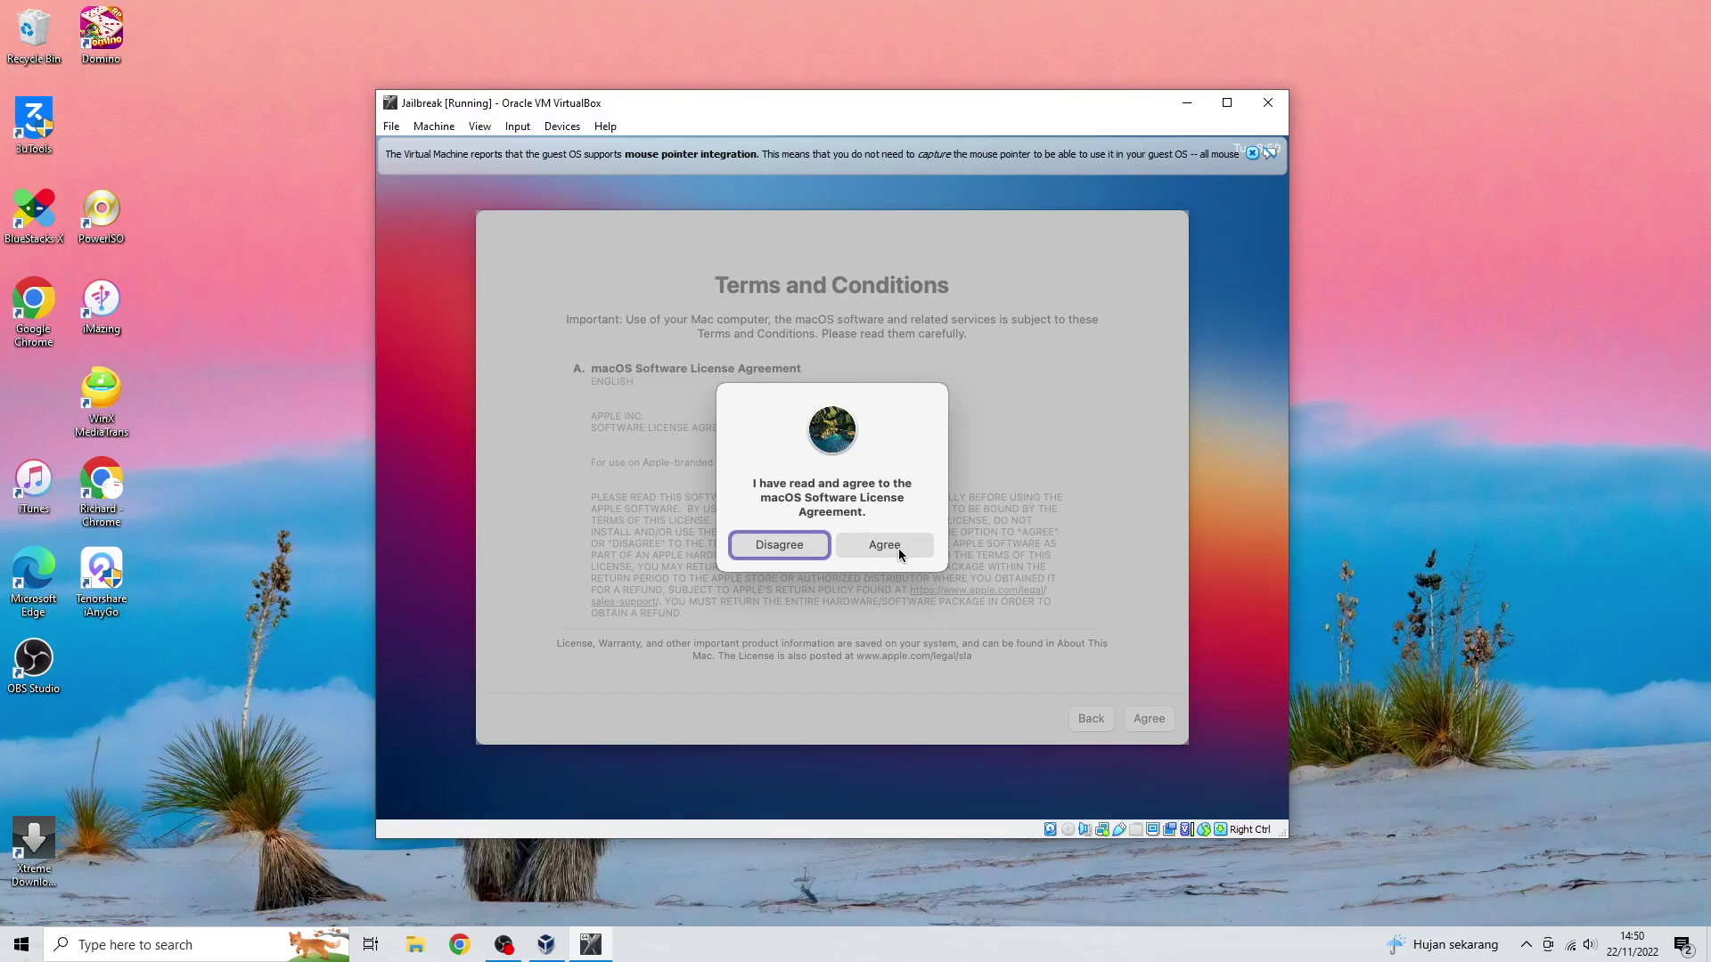
{"action": "left_click", "coordinate": [900, 555]}
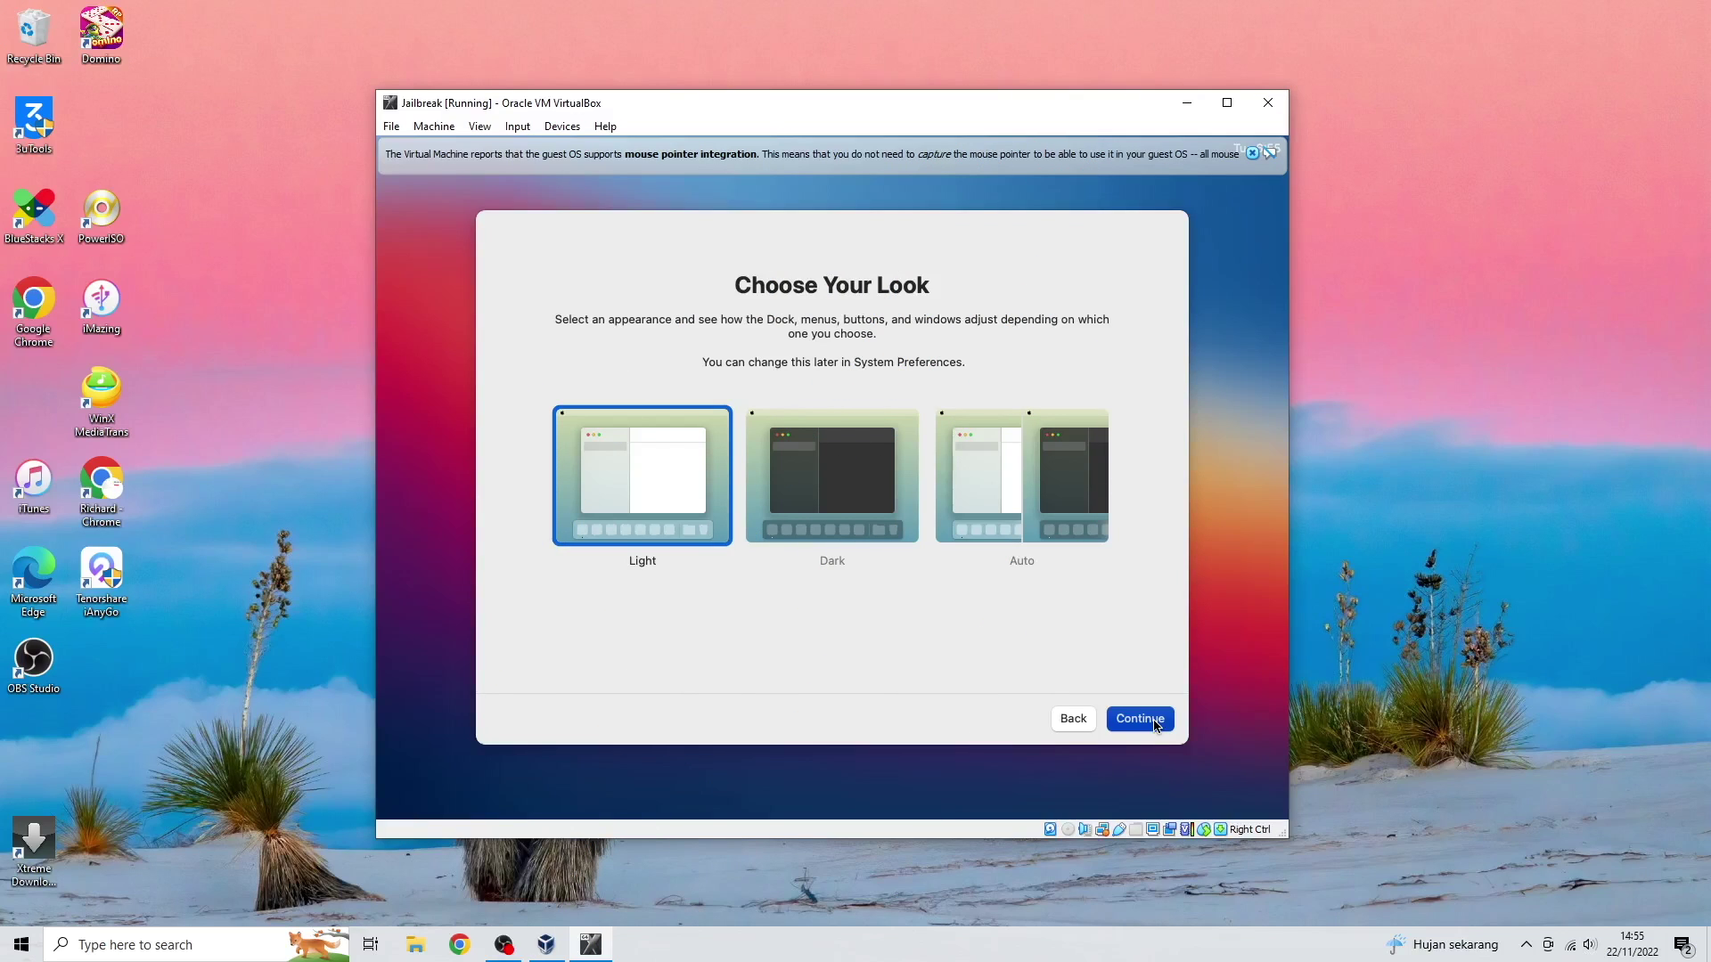
{"action": "left_click", "coordinate": [1140, 719]}
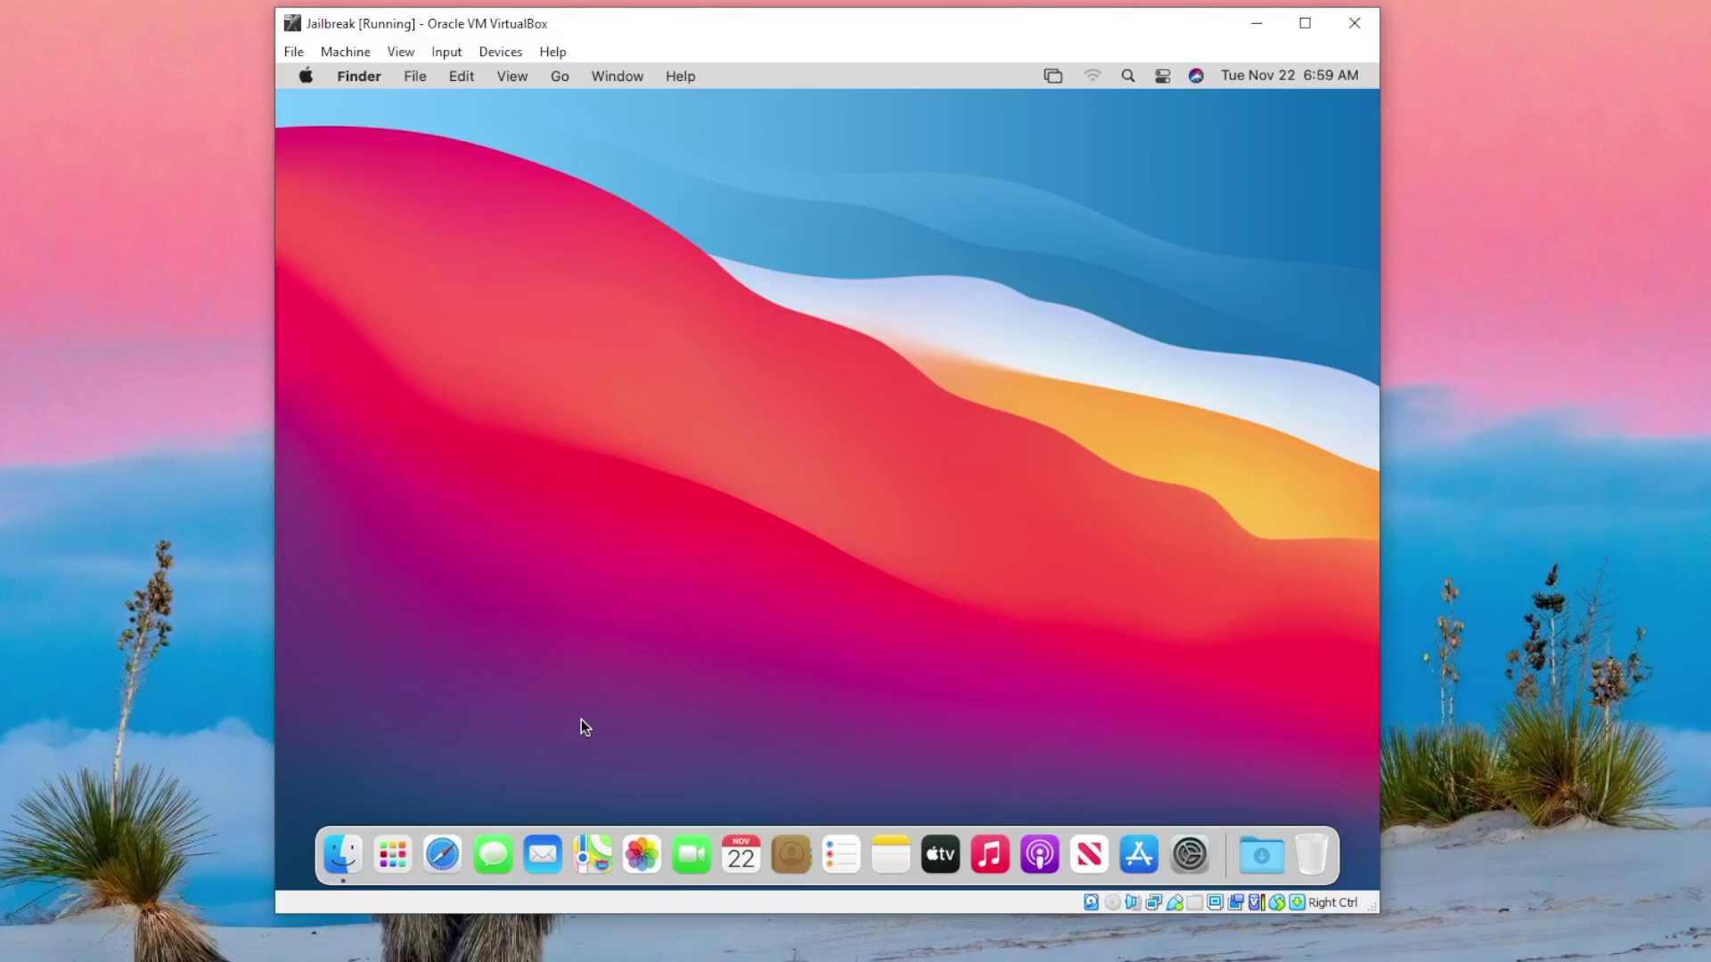
- Search Launchpad for "ter", open Terminal, and move its window toward the middle of the macOS desktop
{"action": "left_click", "coordinate": [392, 844]}
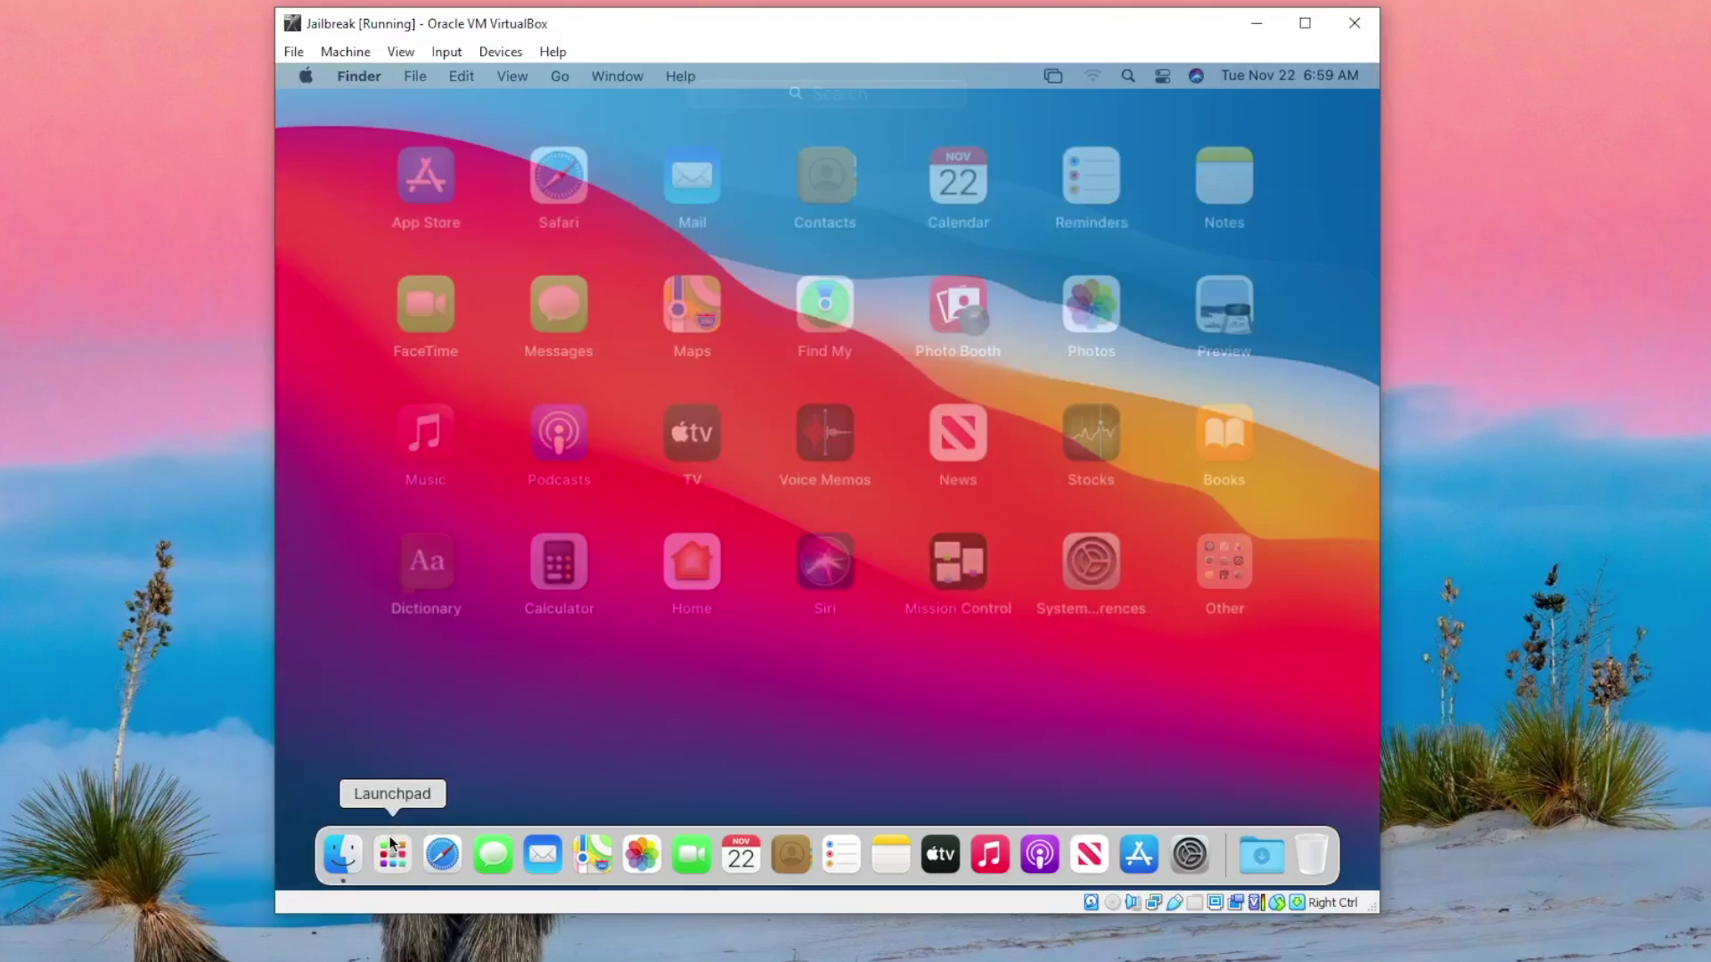
{"action": "type", "text": "ter"}
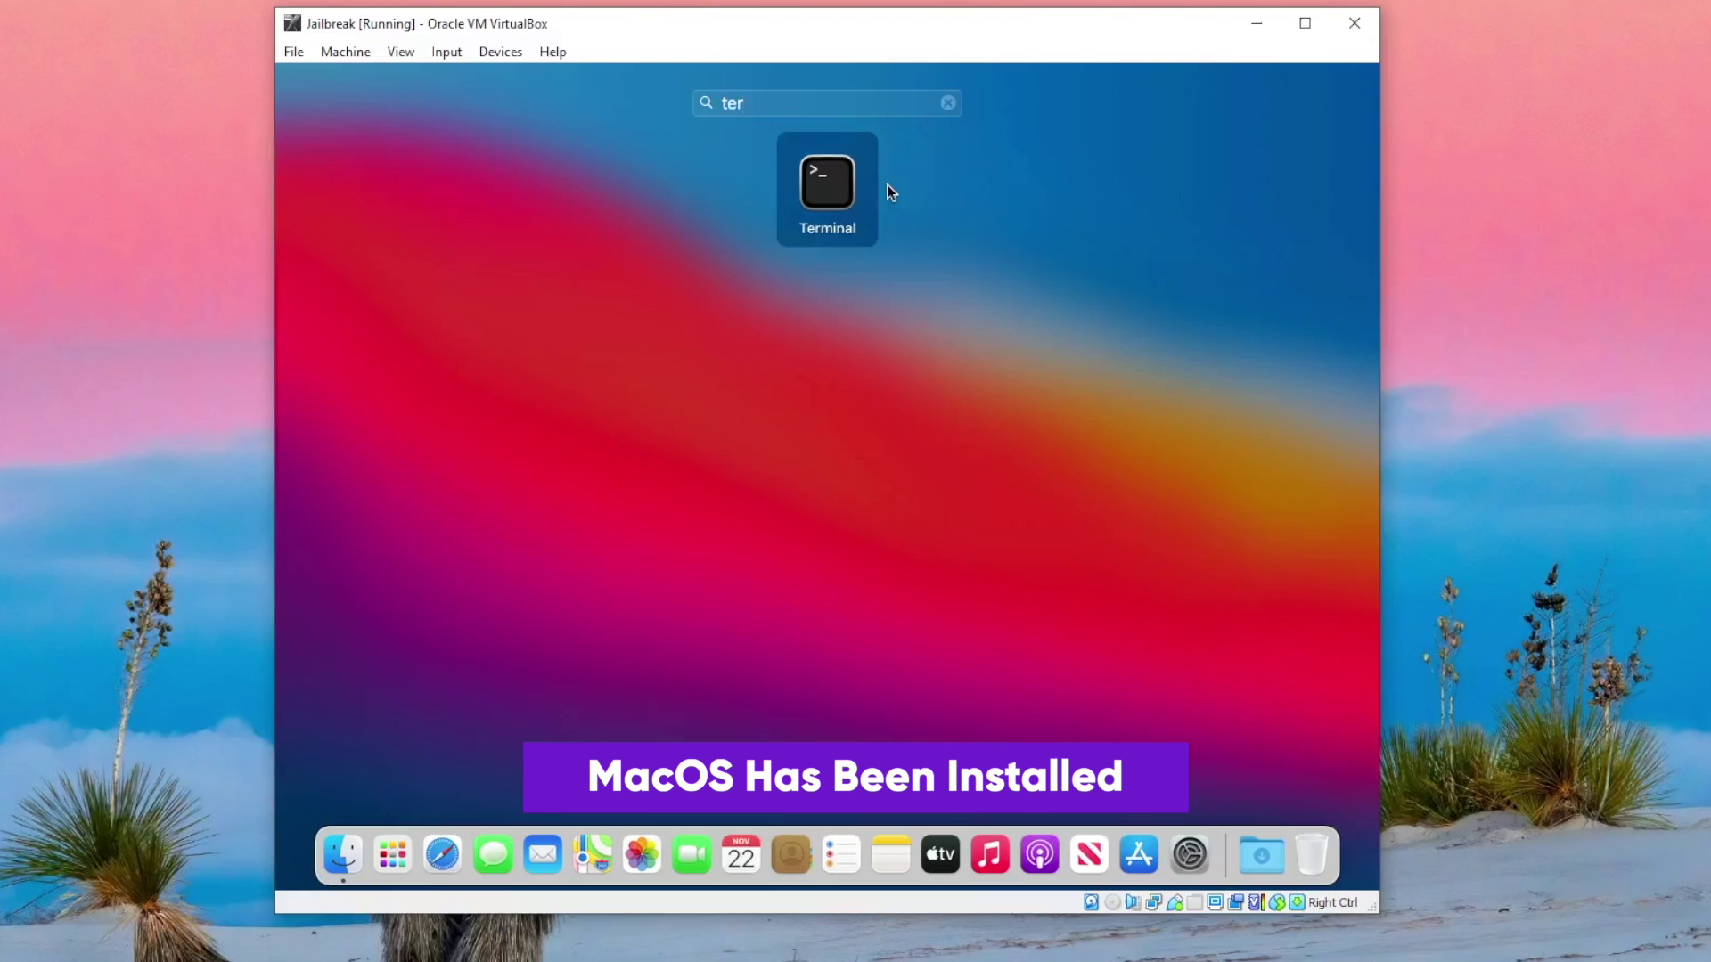
{"action": "left_click", "coordinate": [842, 183]}
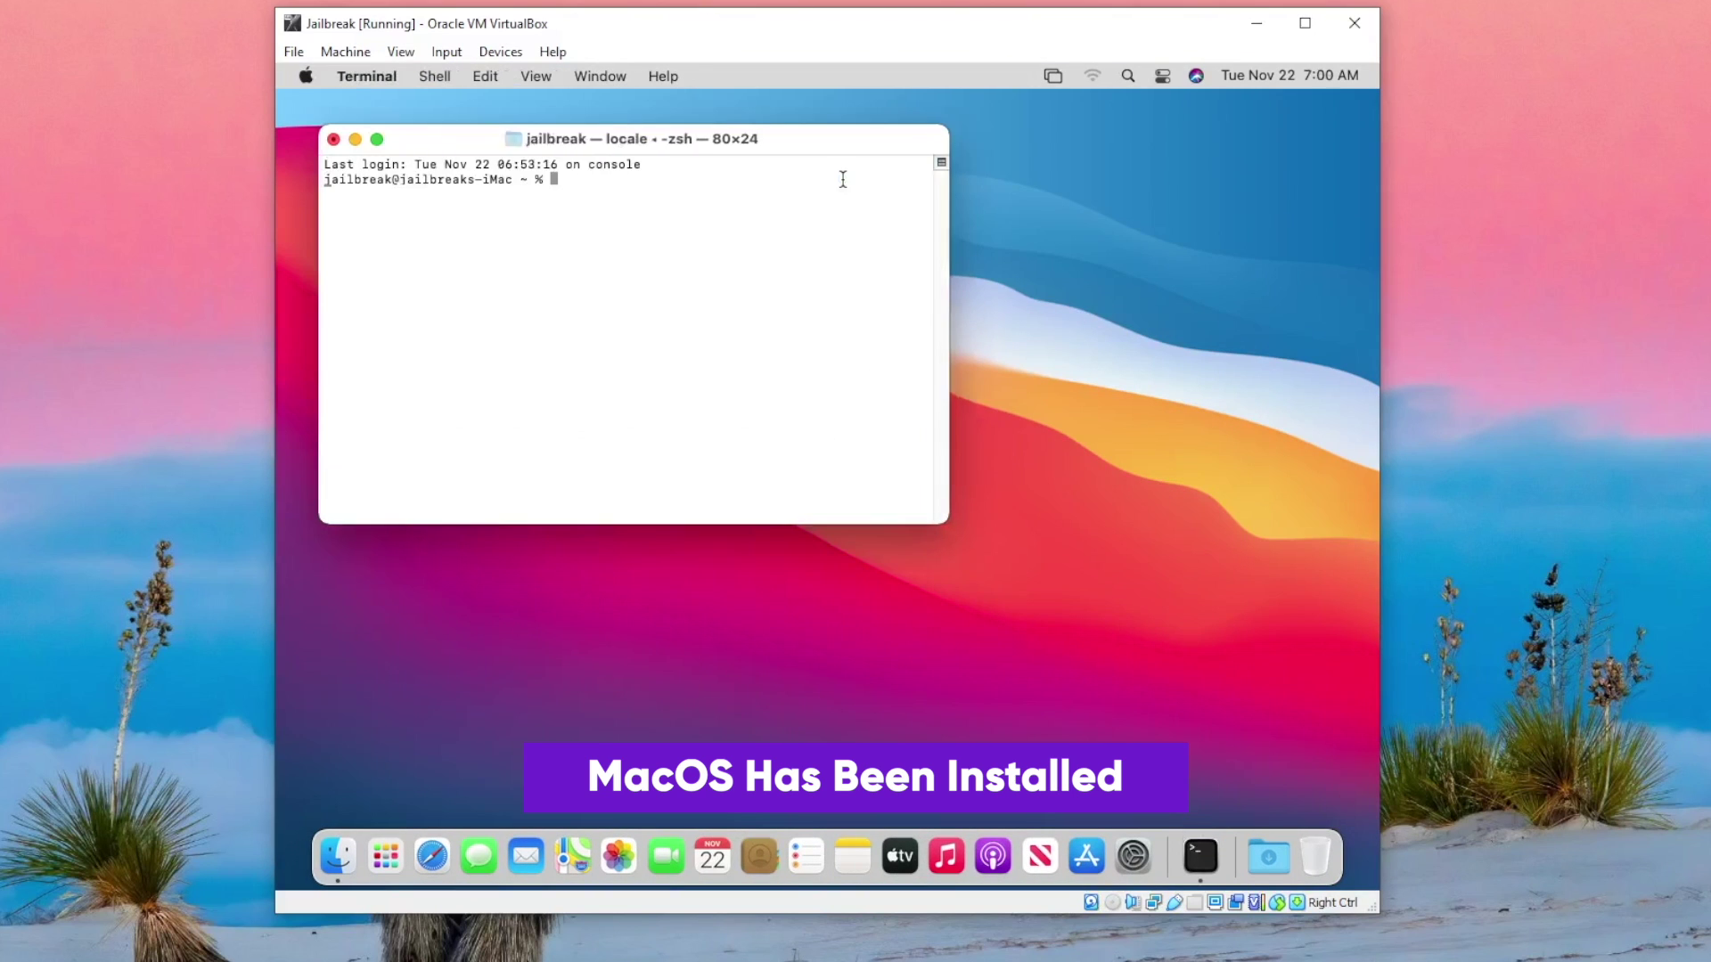
{"action": "left_click_drag", "start_coordinate": [705, 146], "coordinate": [1003, 258]}
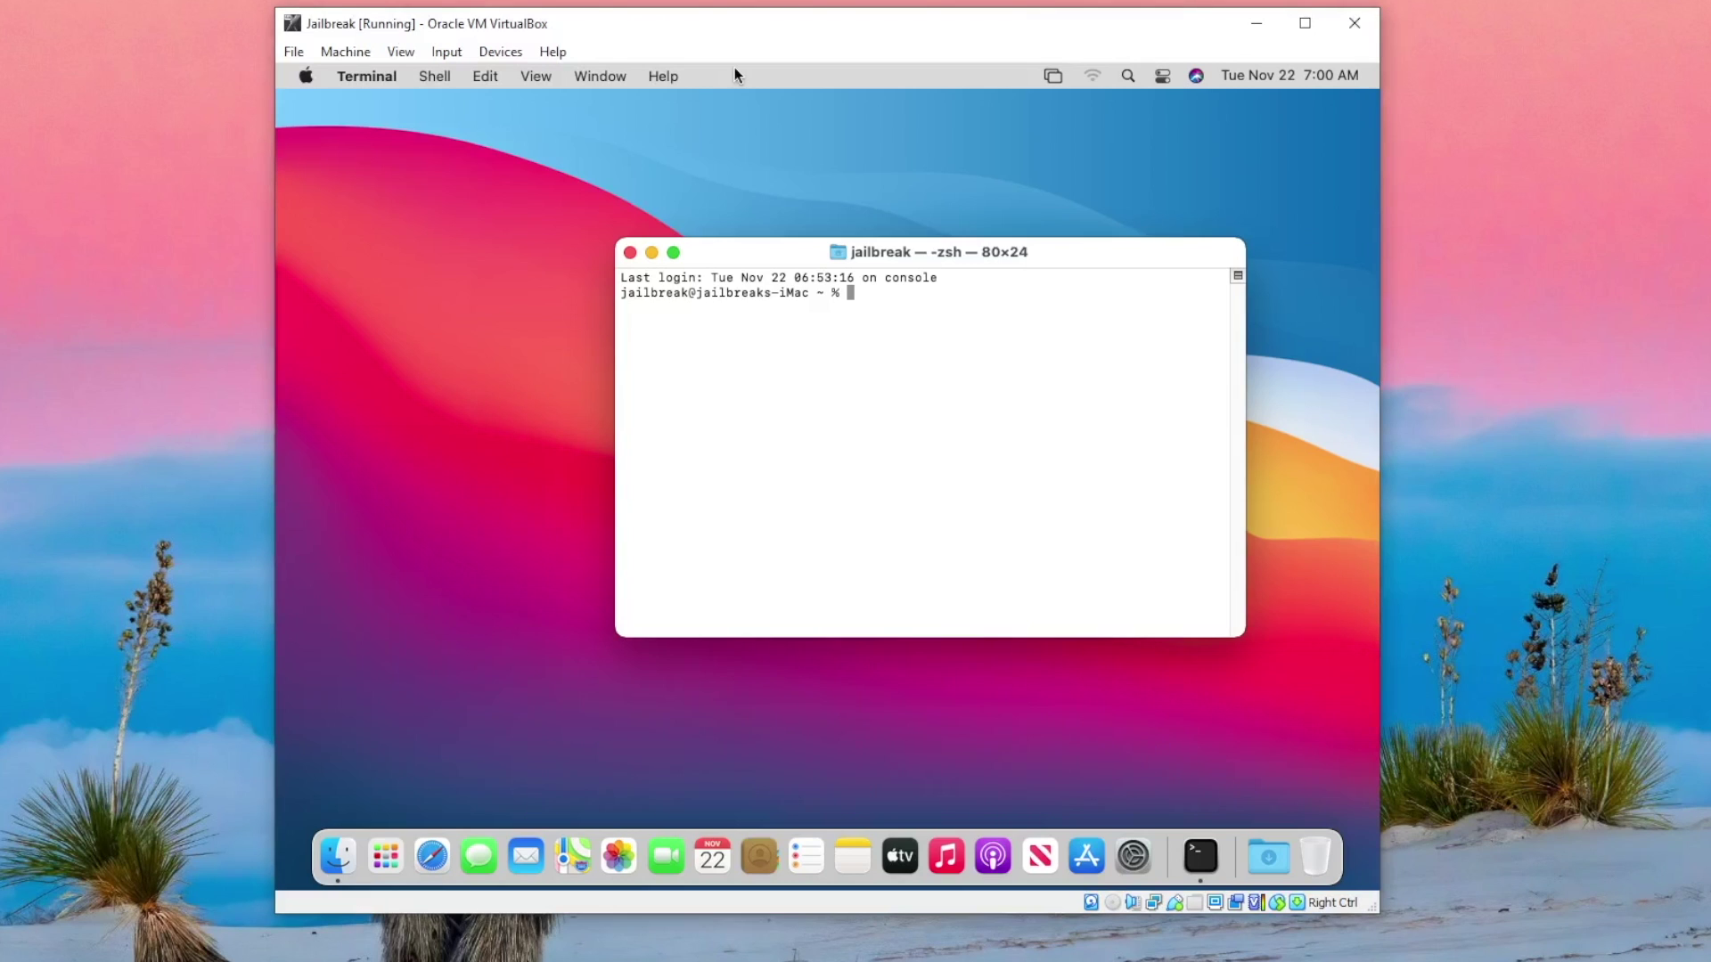
- Check in the virtual machine's USB device list whether the Apple Inc. iPhone is attached, and return to the Terminal window
{"action": "left_click", "coordinate": [445, 52]}
{"action": "mouse_move", "coordinate": [500, 51]}
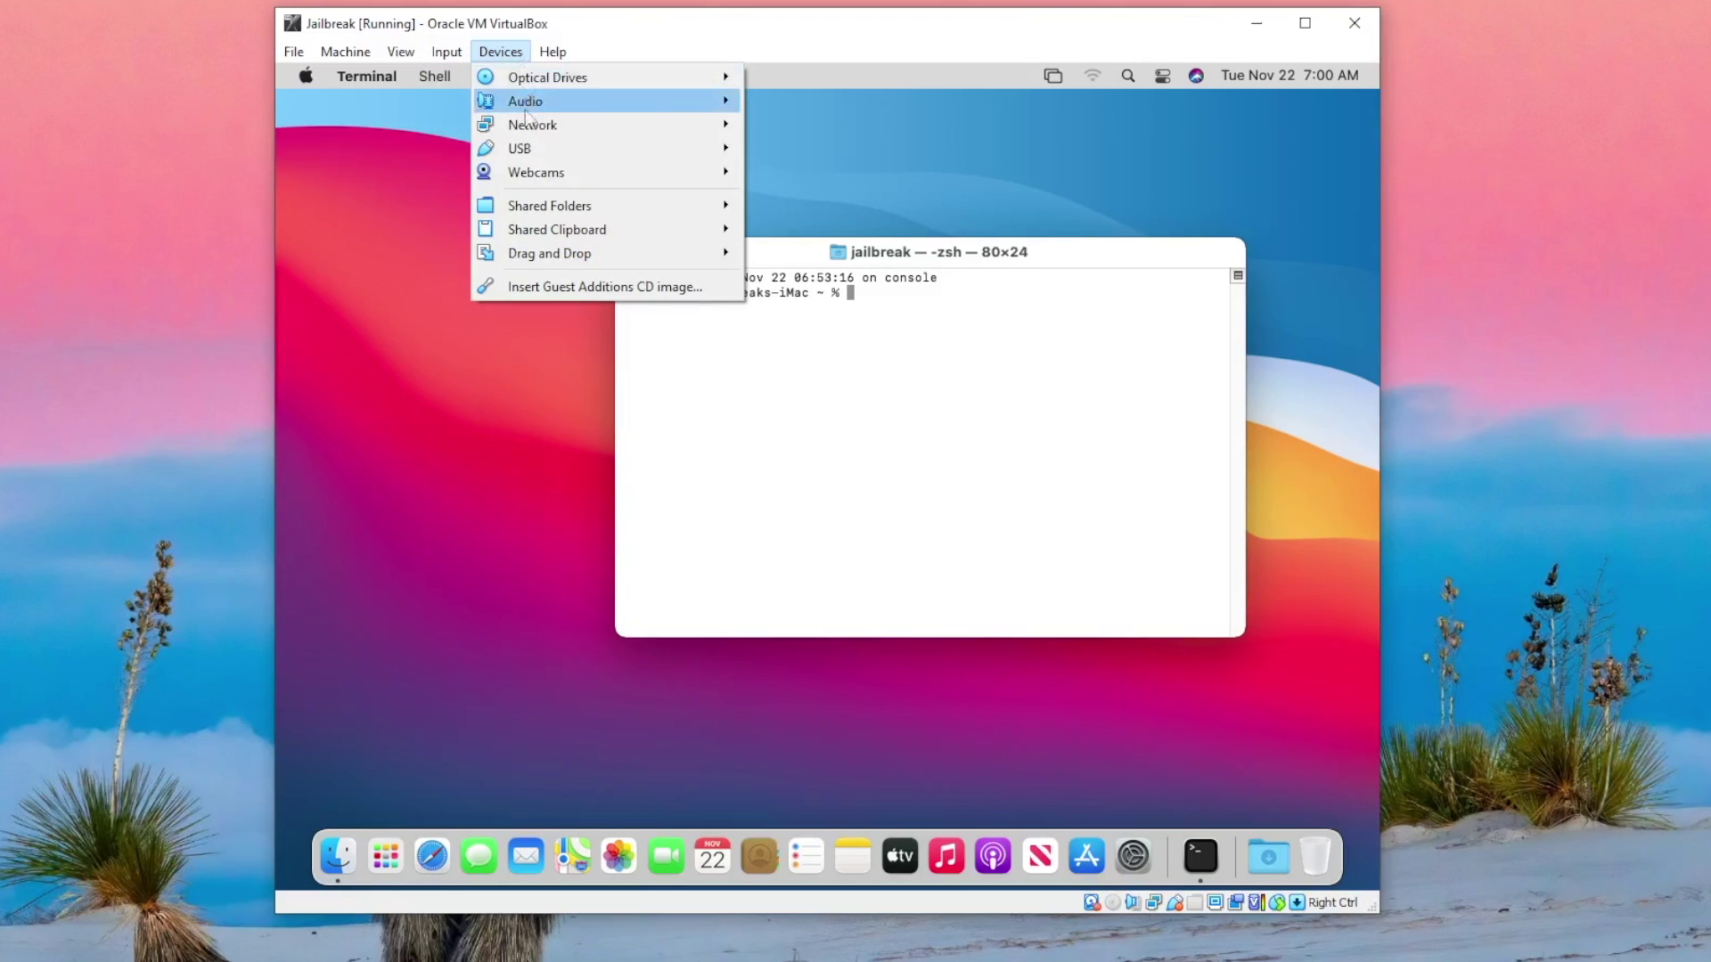
{"action": "mouse_move", "coordinate": [536, 146]}
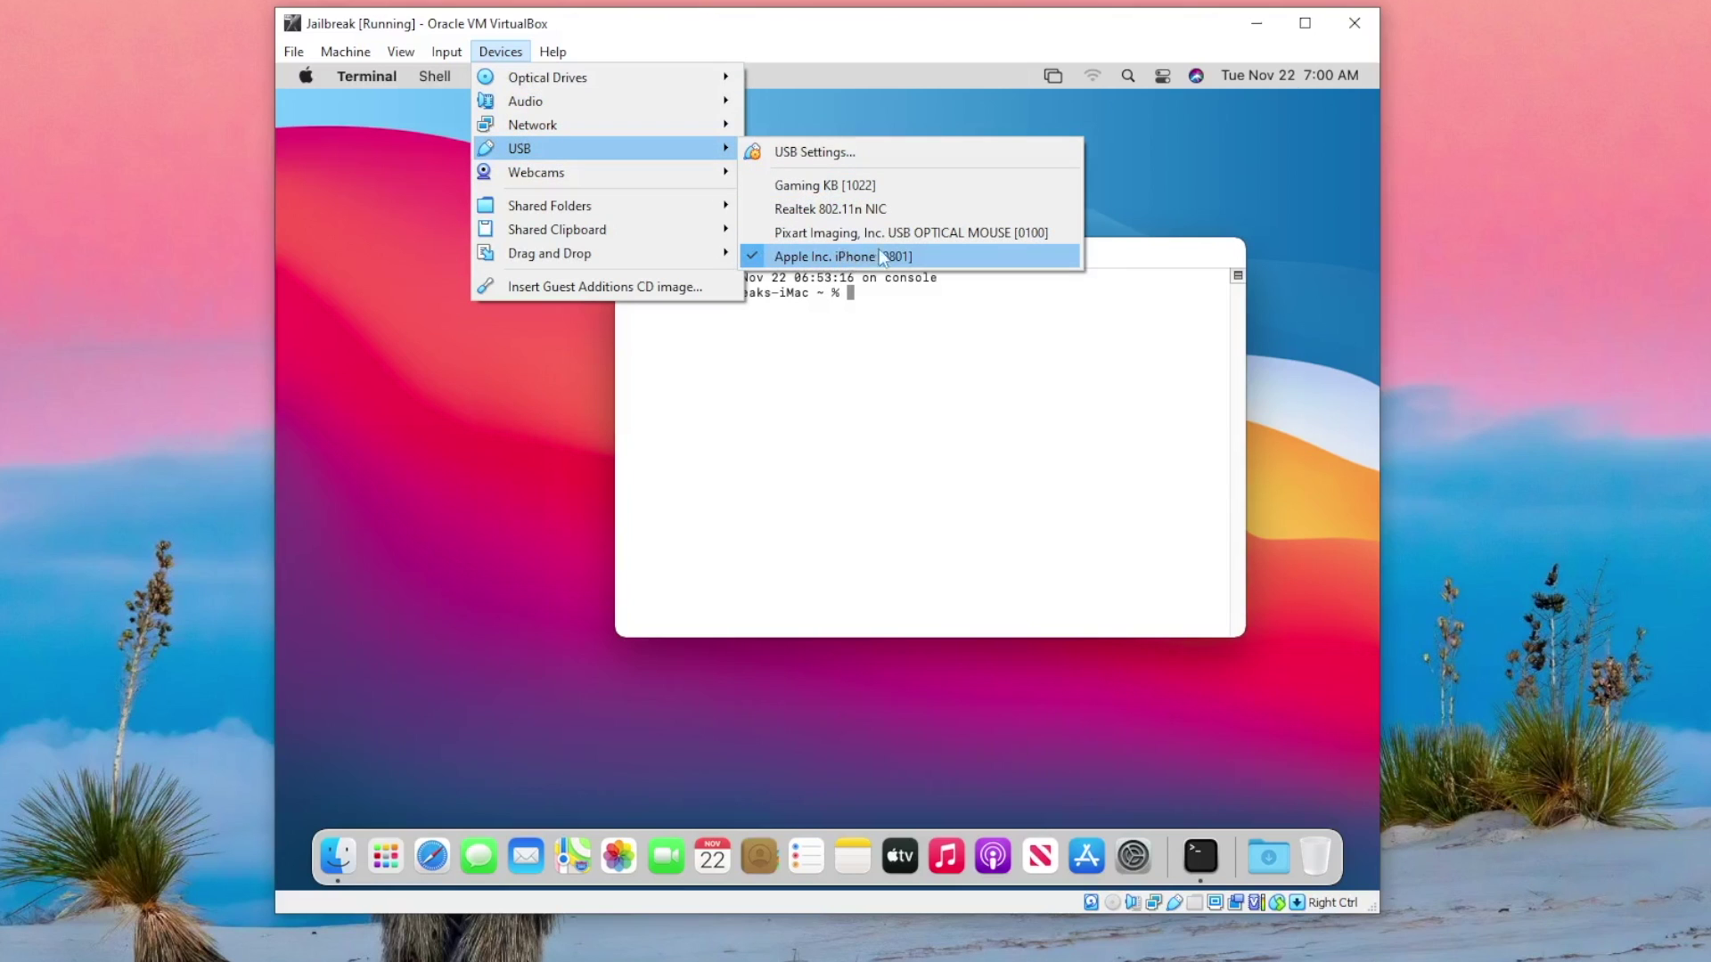
{"action": "left_click", "coordinate": [882, 386]}
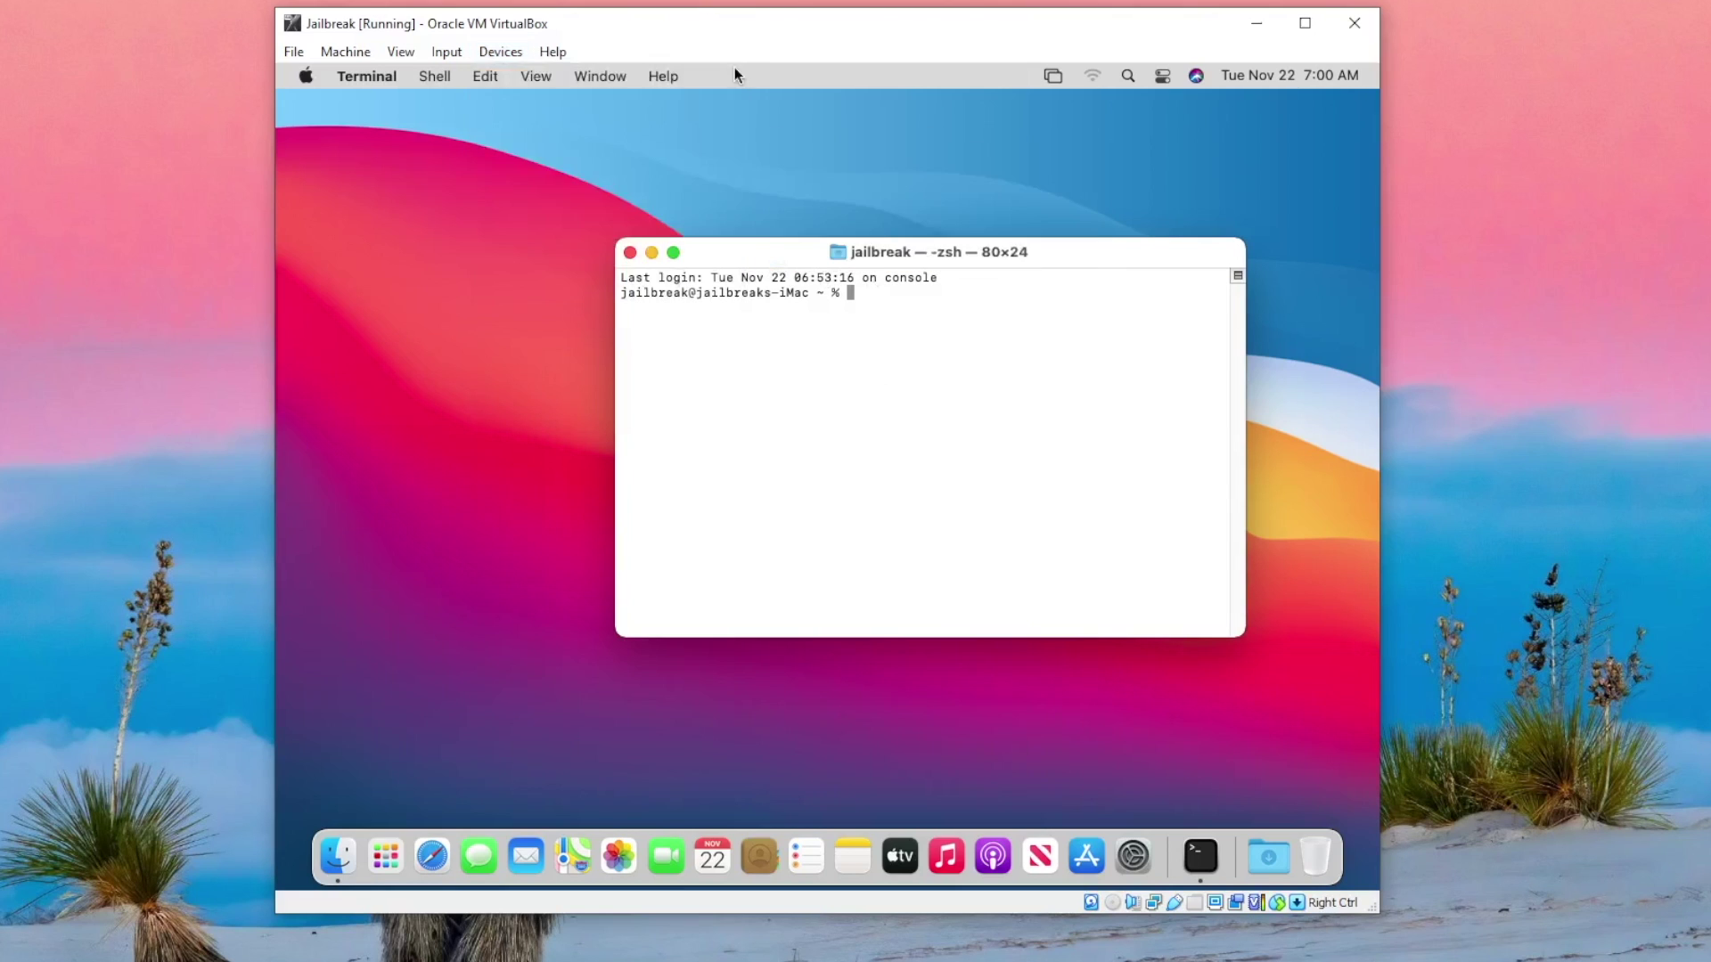
{"action": "left_click", "coordinate": [789, 381]}
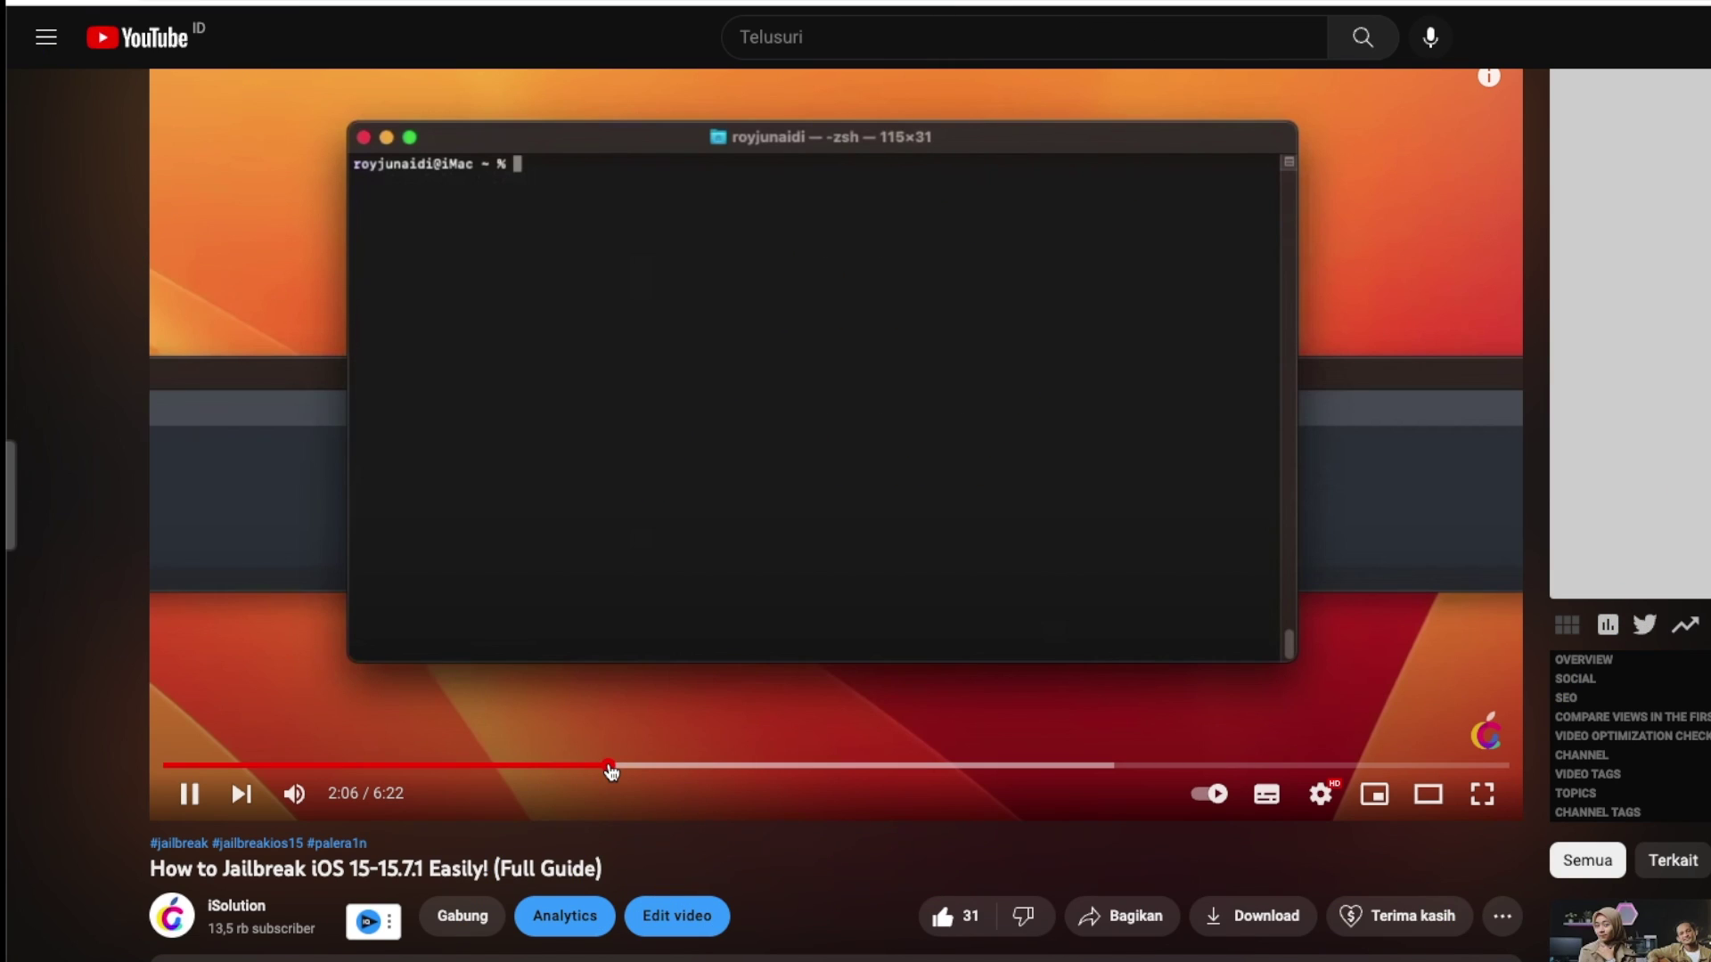
- Skim the YouTube video "How to Jailbreak iOS 15-15.7.1 Easily! (Full Guide)" for the palera1n repo cloning and jailbreak instructions
{"action": "left_click", "coordinate": [603, 766]}
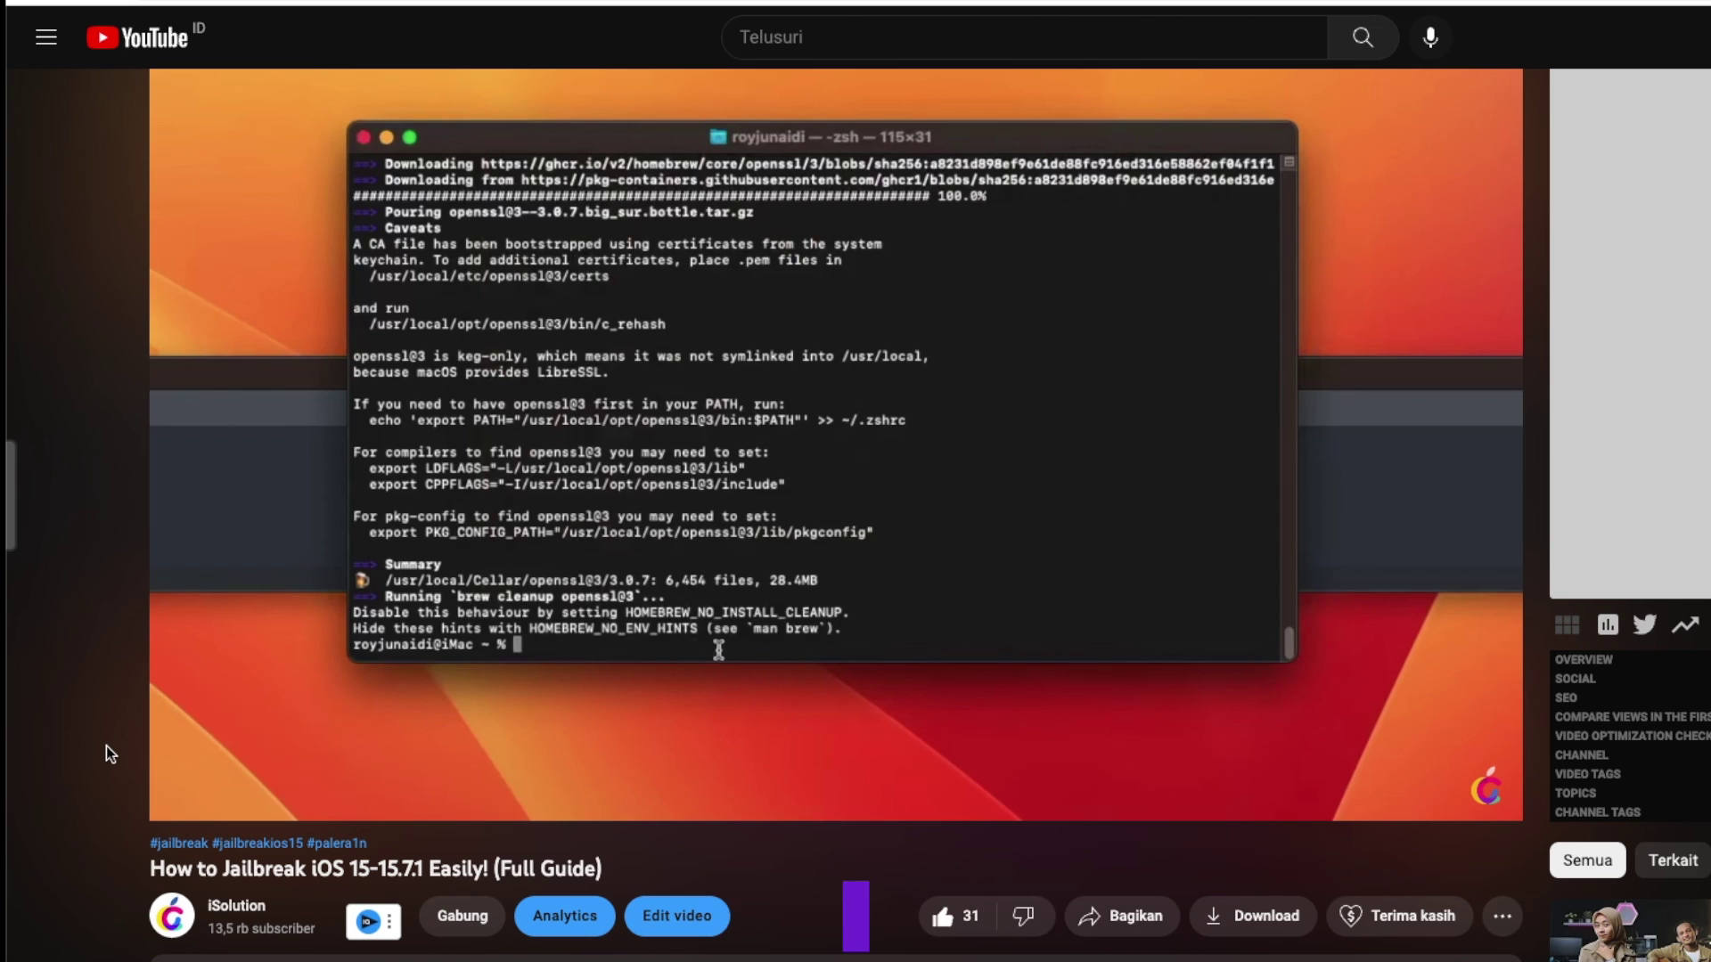
{"action": "left_click_drag", "start_coordinate": [149, 867], "coordinate": [618, 868]}
{"action": "left_click", "coordinate": [618, 868]}
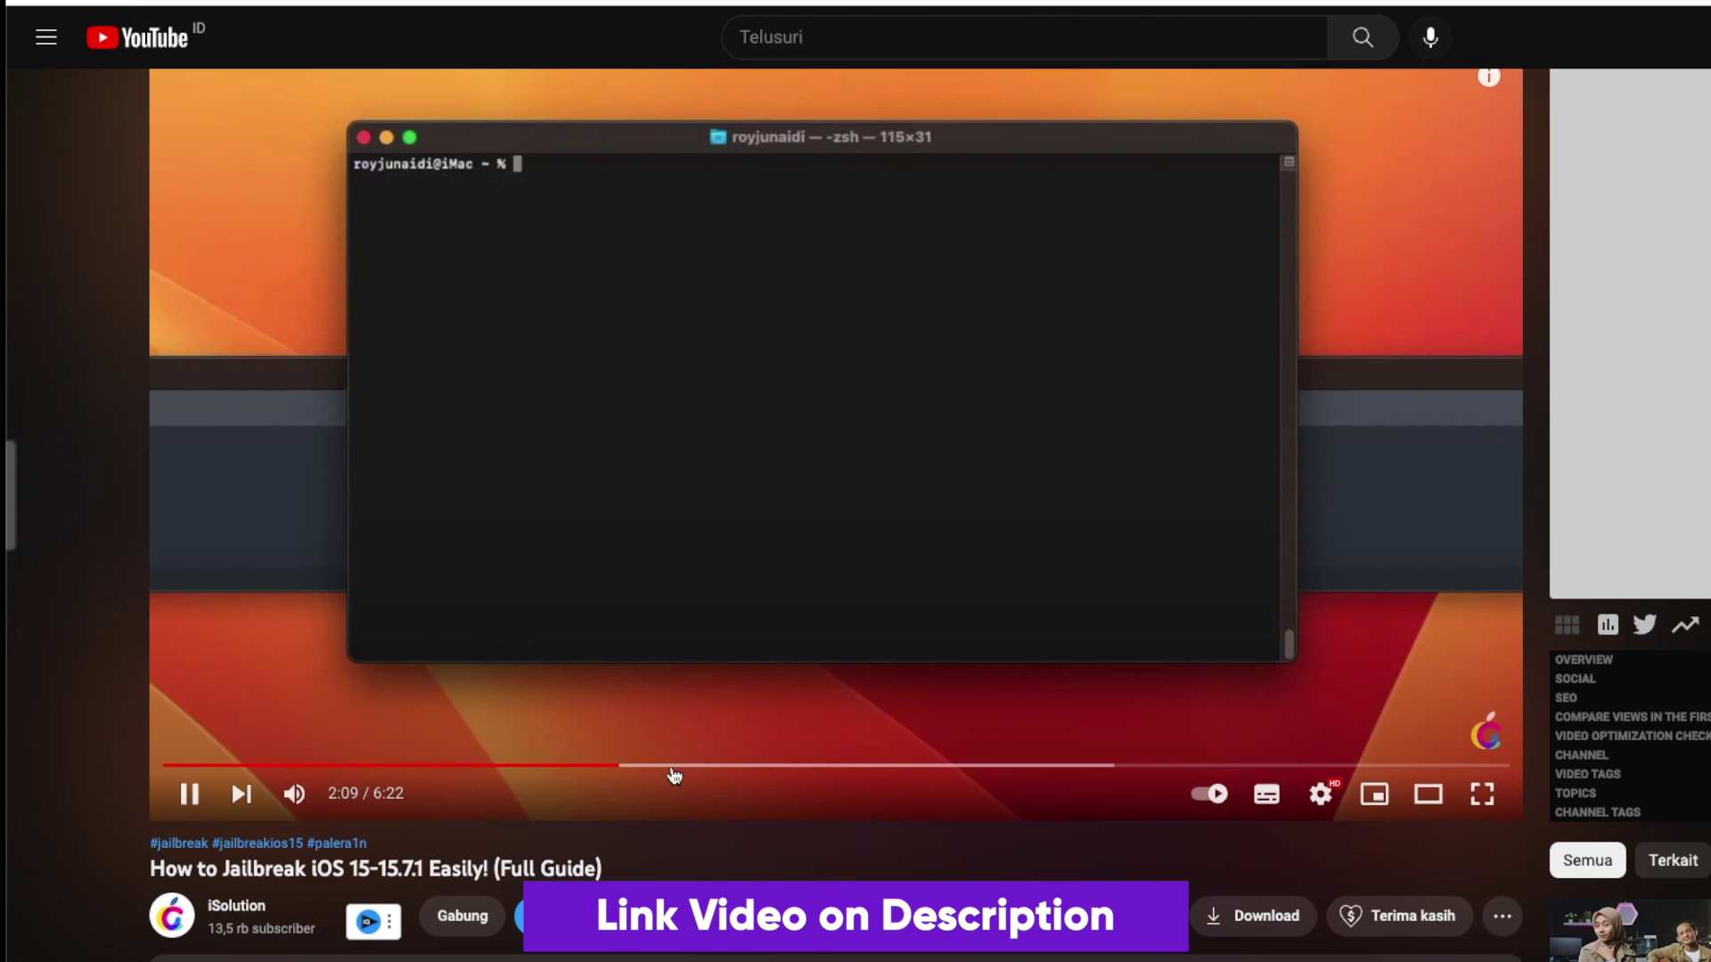
{"action": "left_click", "coordinate": [636, 765]}
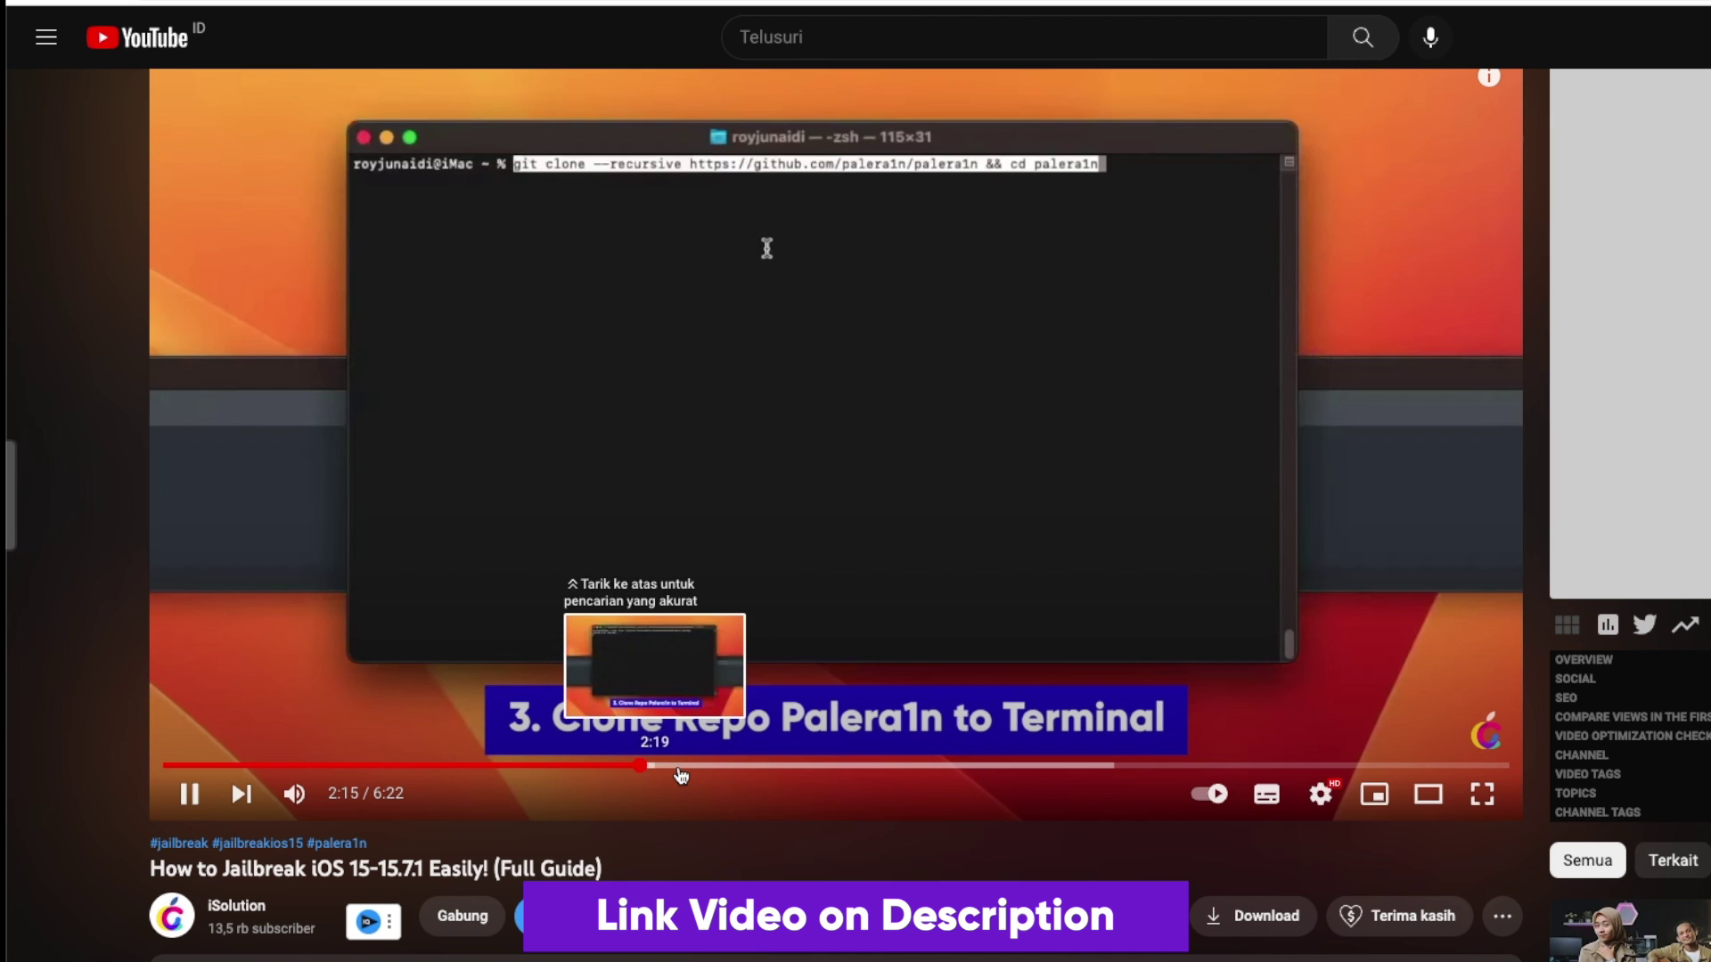
{"action": "left_click", "coordinate": [680, 766]}
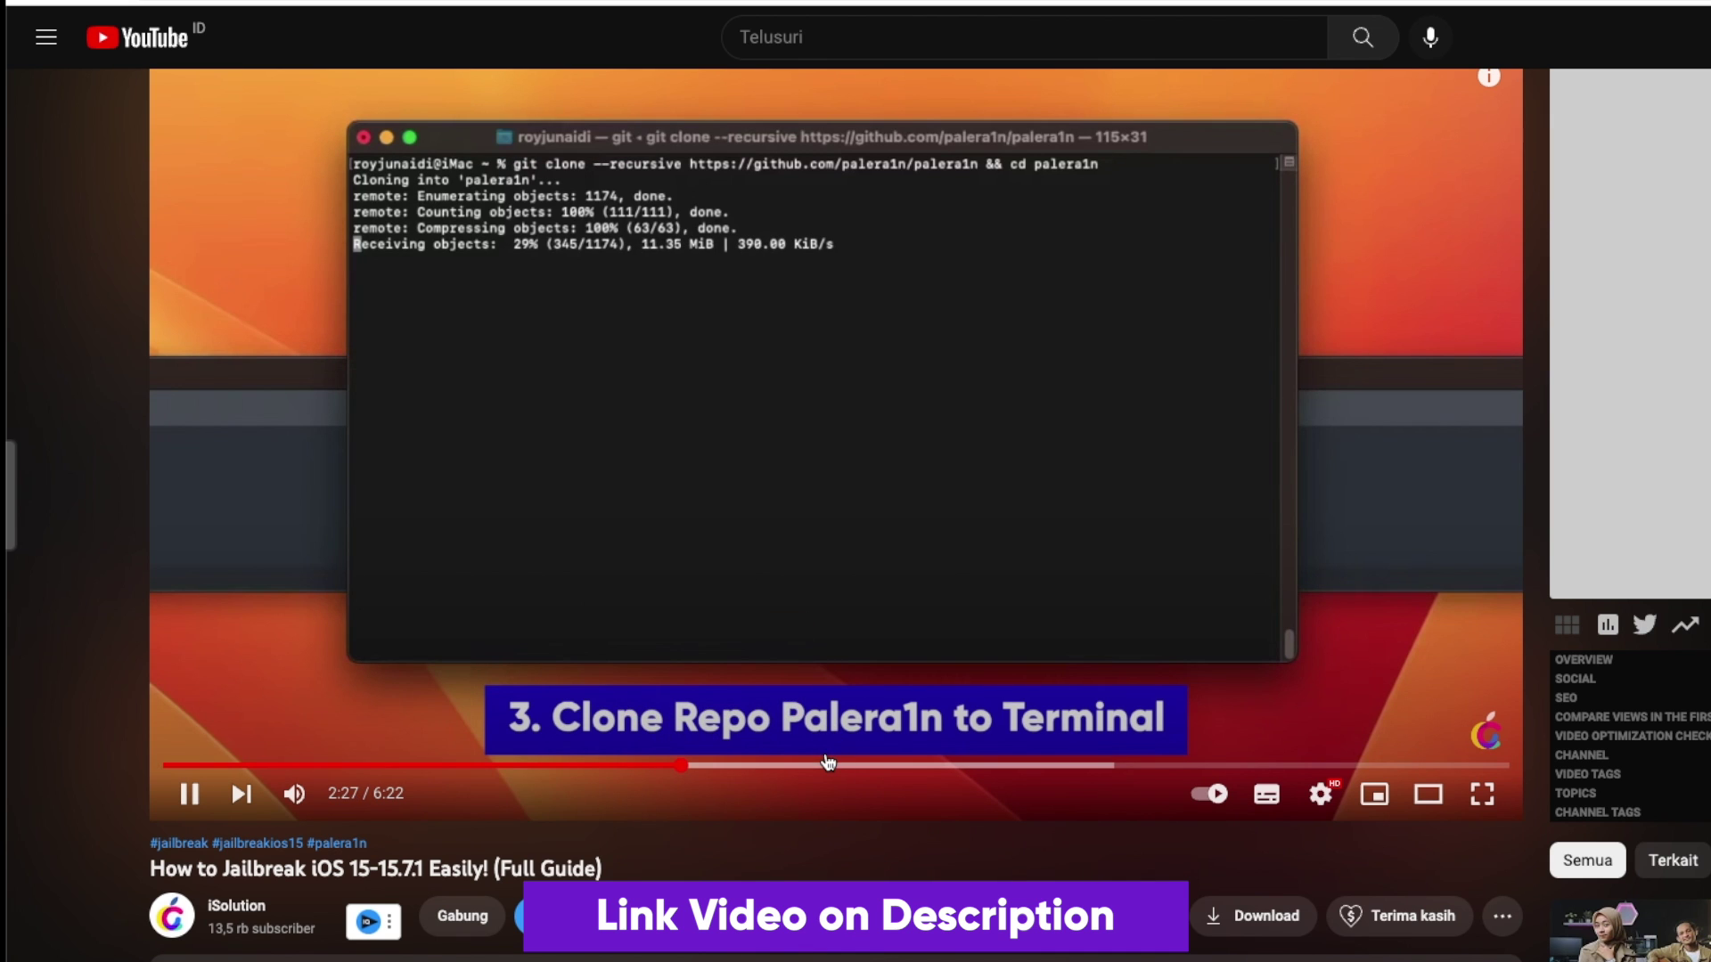
{"action": "left_click", "coordinate": [877, 765]}
{"action": "left_click", "coordinate": [922, 766]}
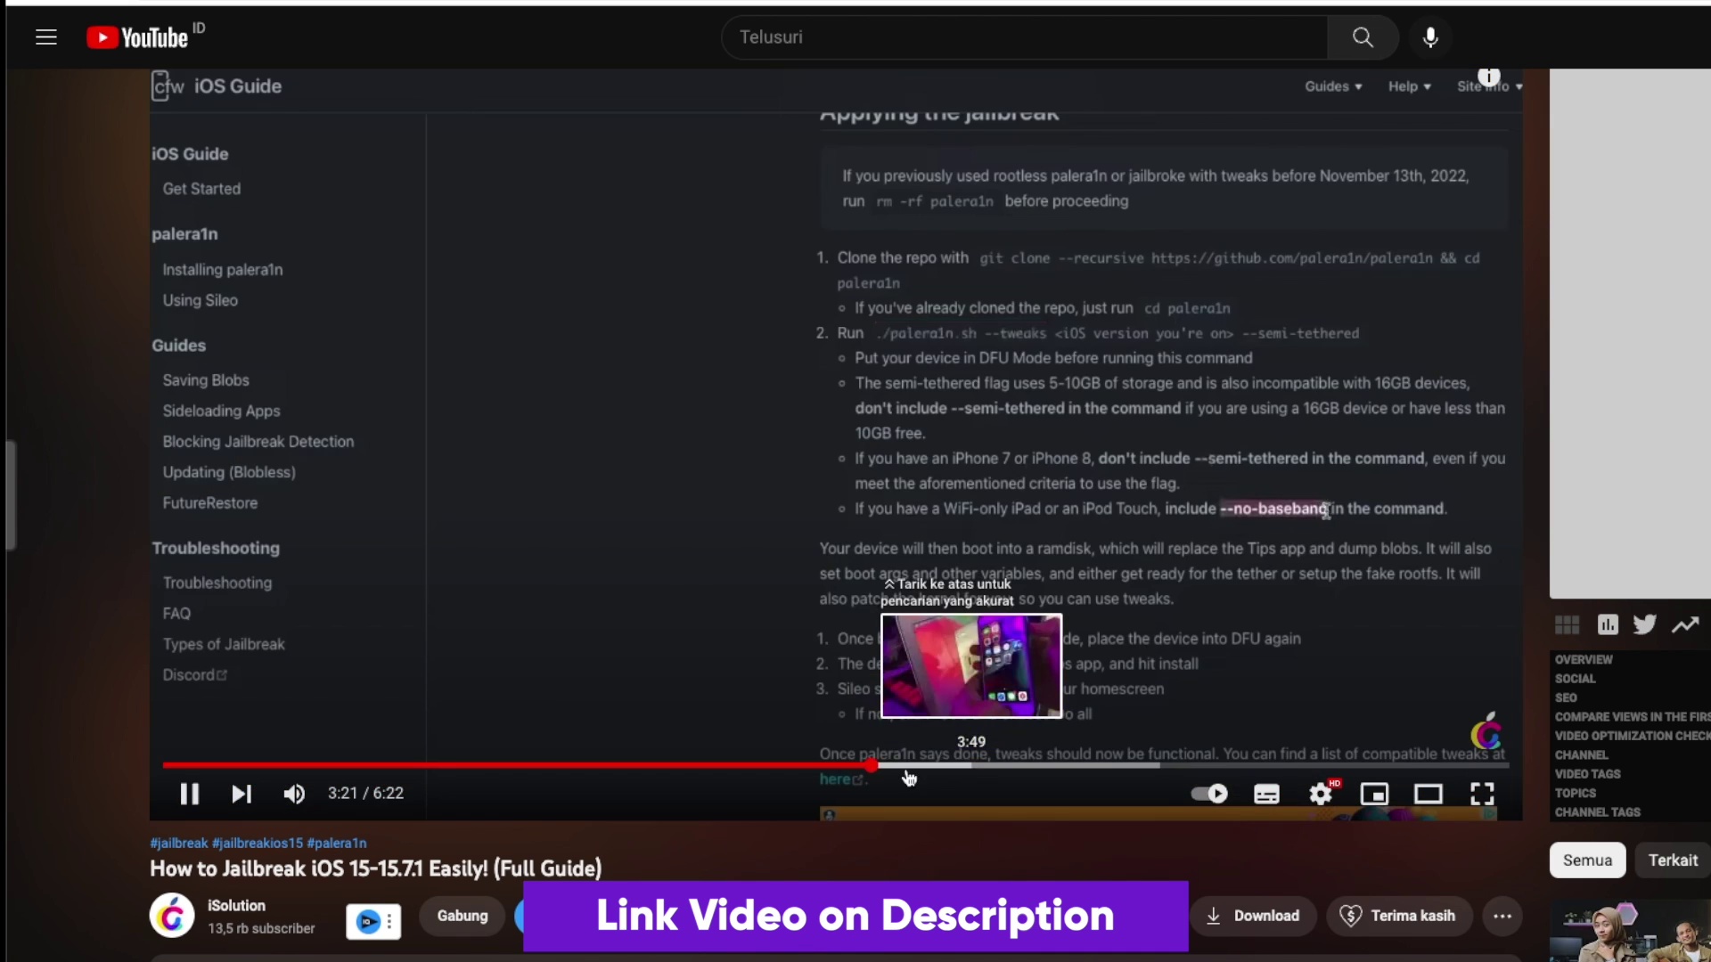